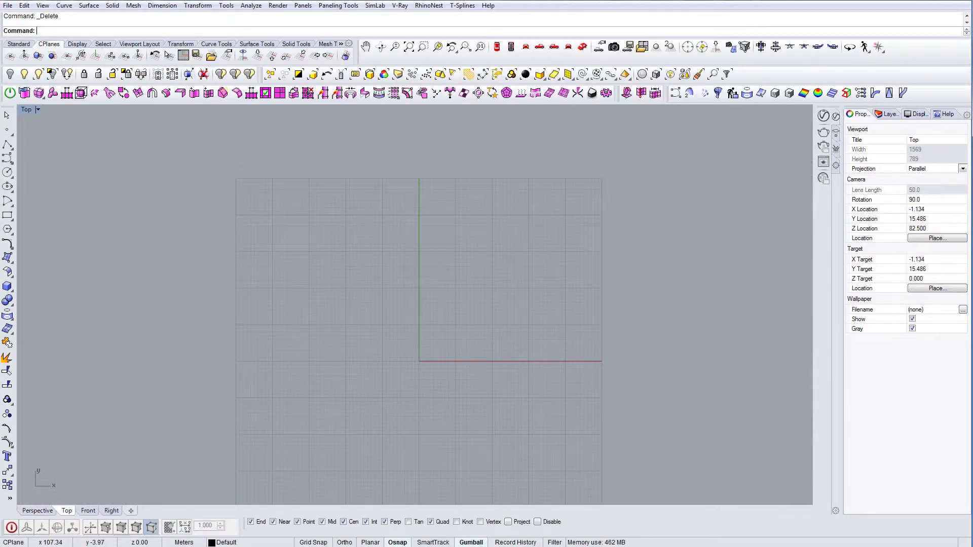
Step: Place the three-photo roof reference image as a horizontal picture frame in the Top view
drag(362, 305, 361, 305)
click(281, 215)
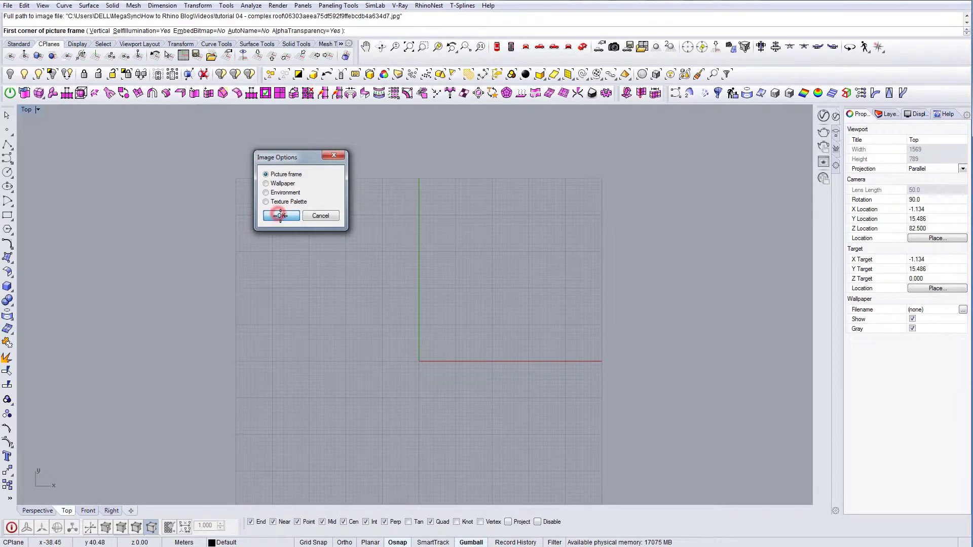
shift+click(272, 386)
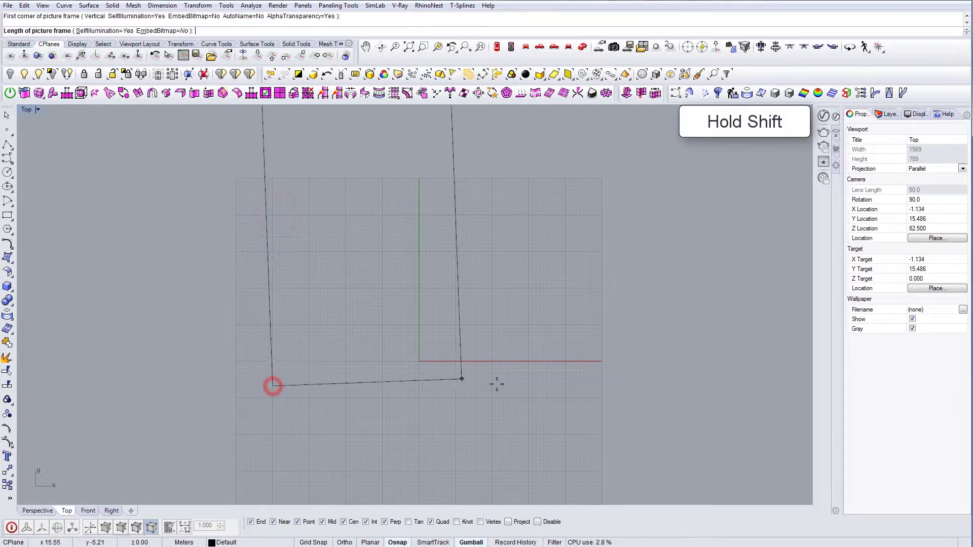
shift+click(576, 394)
scroll(575, 393, down, 6)
click(511, 333)
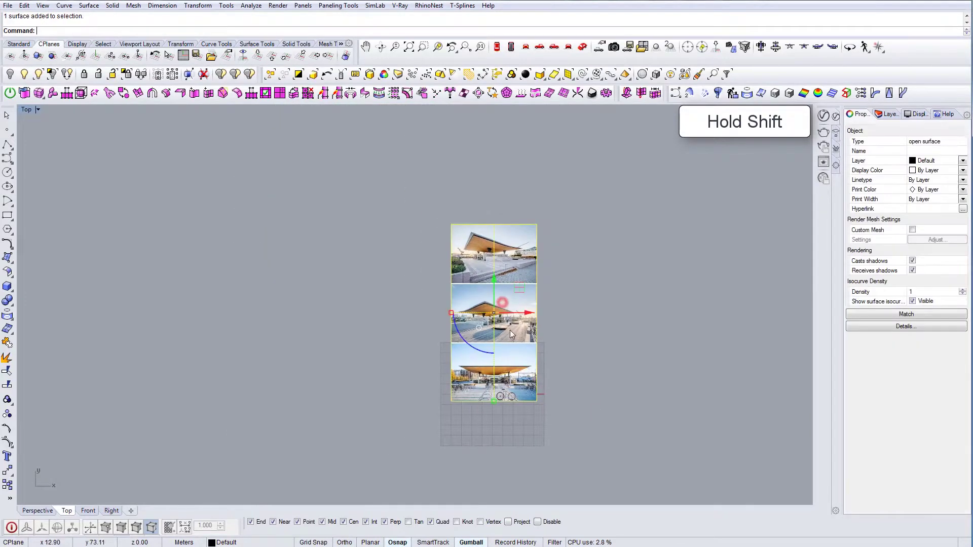
Step: Move the reference picture to the left so that it sits beside the grid, and deselect it
right_drag(511, 334, 498, 293)
drag(505, 247, 409, 280)
scroll(469, 332, up, 4)
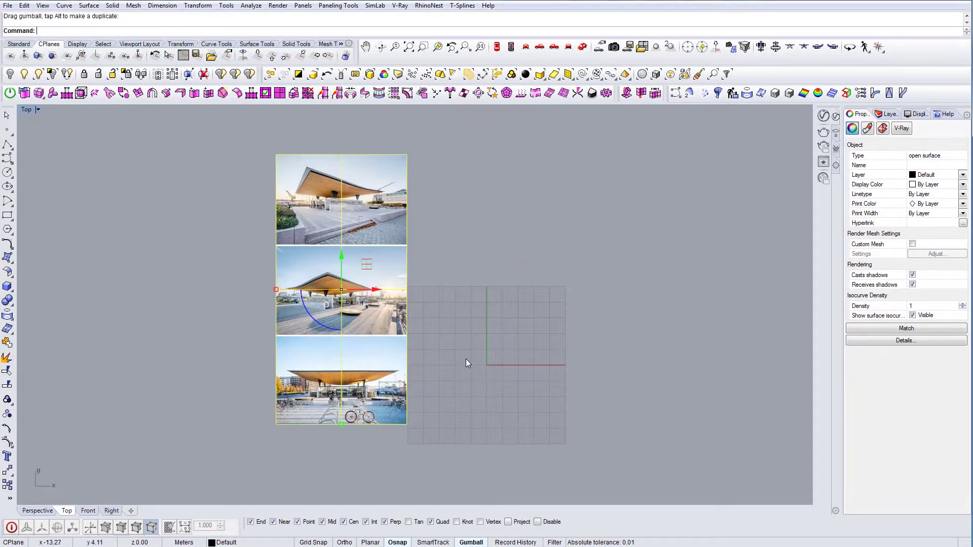
scroll(466, 355, up, 2)
click(464, 333)
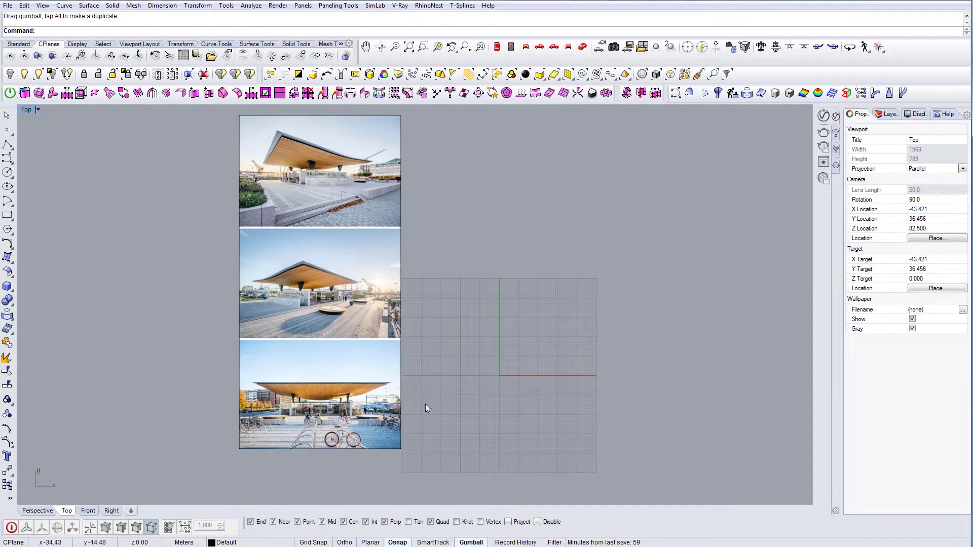
Step: Draw a straight line about 66 m long along the lower edge of the roof fascia in the bottom photo
scroll(276, 397, up, 15)
text(l)
key(Return)
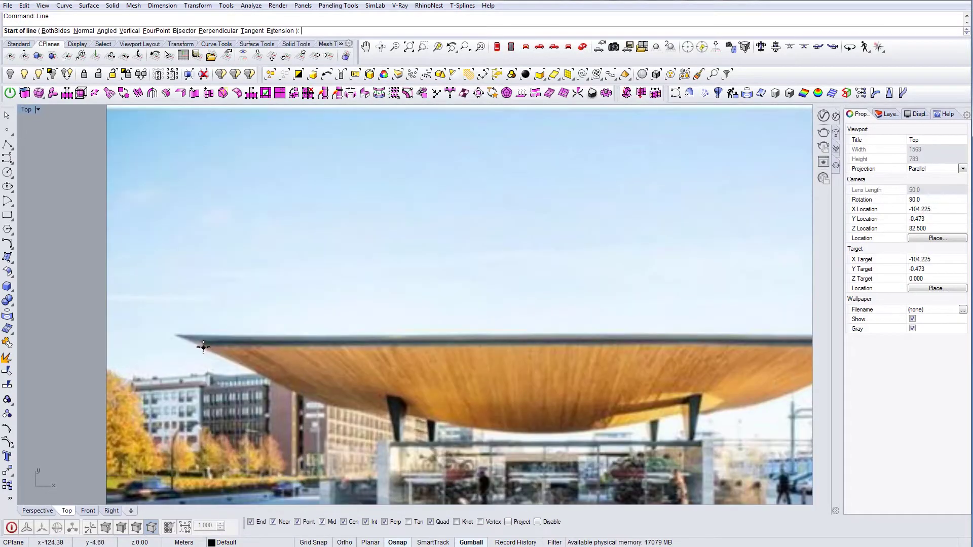
click(204, 347)
scroll(203, 347, down, 3)
scroll(579, 350, up, 2)
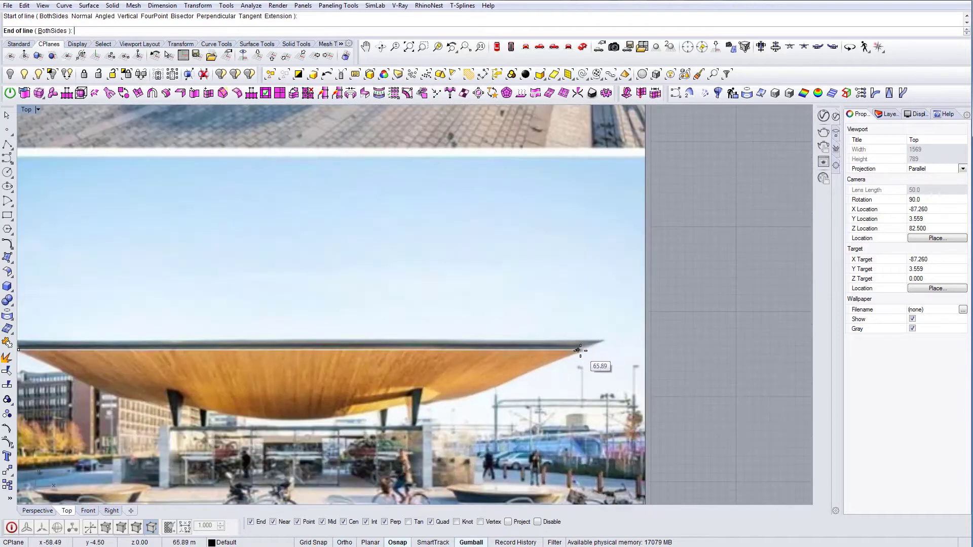
click(580, 350)
click(571, 349)
right_drag(424, 357, 480, 368)
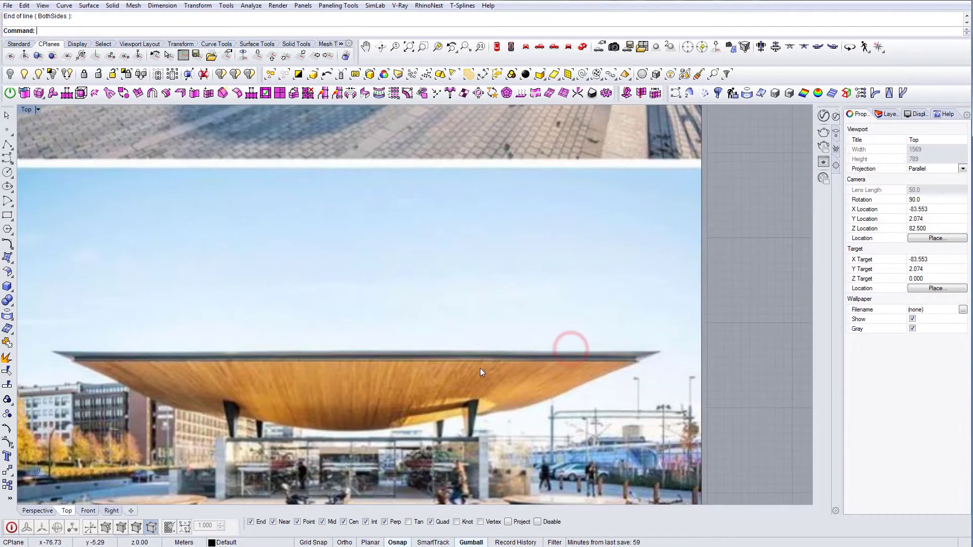
Step: Select the traced roof line and move it off the photo onto the grid beside the picture
click(412, 361)
click(738, 365)
scroll(738, 365, down, 5)
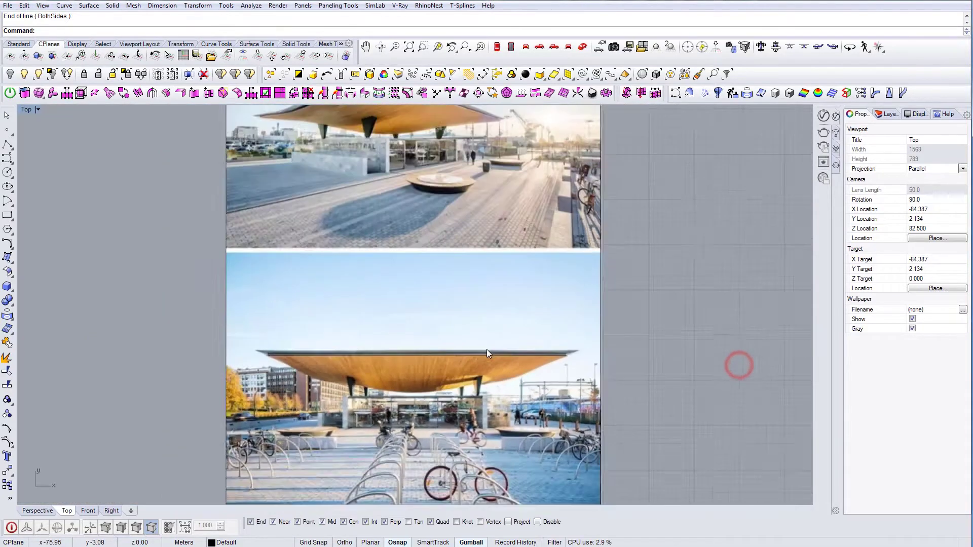
scroll(455, 356, up, 2)
scroll(455, 355, down, 4)
right_drag(424, 348, 385, 338)
scroll(405, 355, up, 2)
click(409, 355)
click(410, 355)
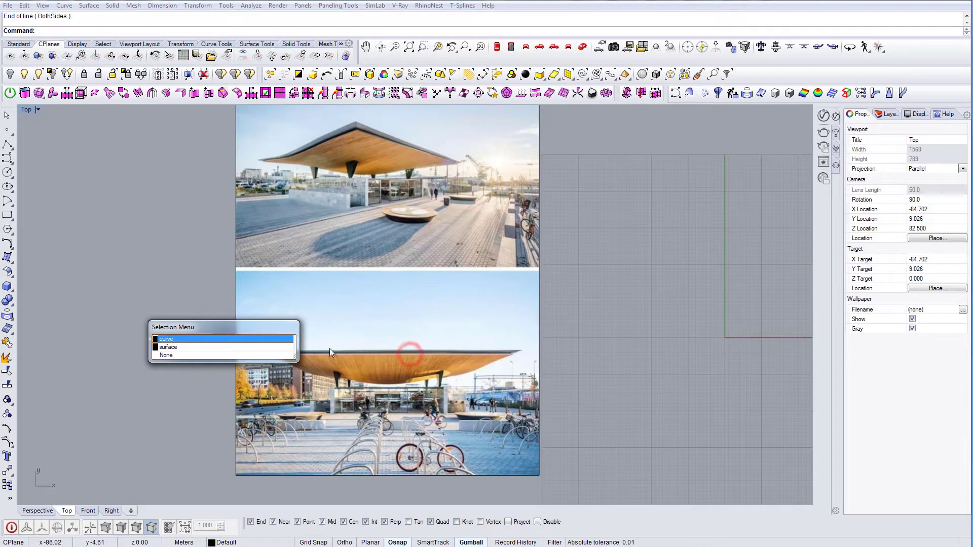
click(189, 336)
right_drag(437, 380, 421, 375)
scroll(422, 375, down, 4)
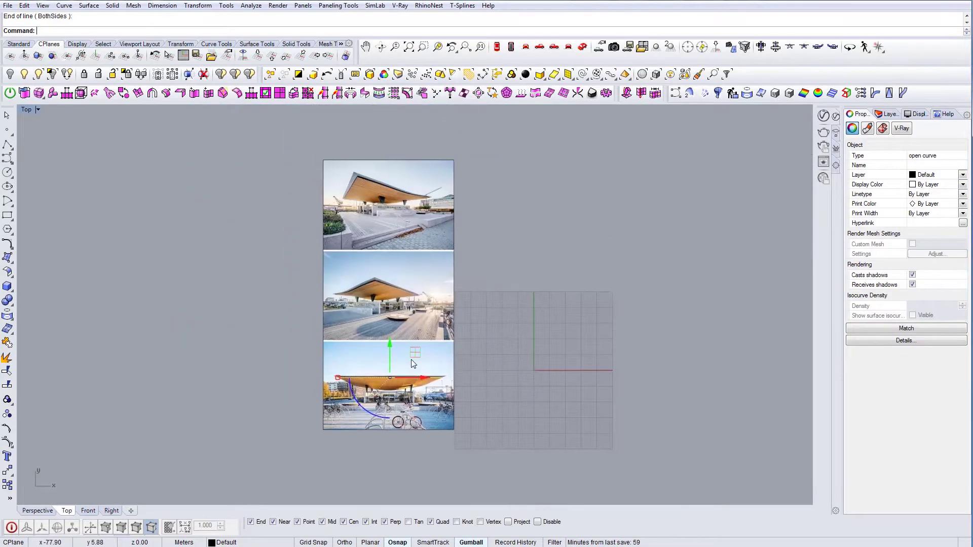
scroll(409, 382, up, 3)
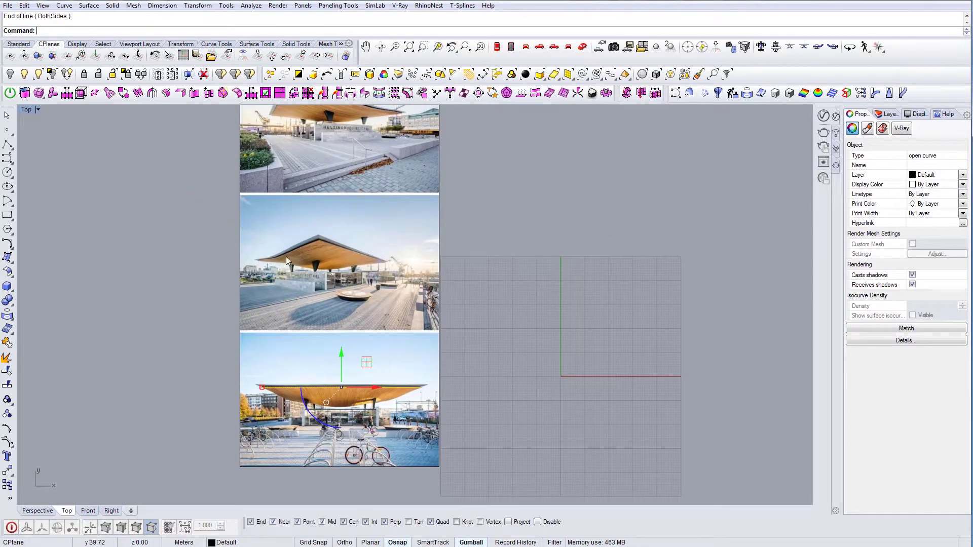
right_drag(361, 404, 334, 381)
drag(333, 370, 538, 381)
key(Escape)
right_drag(521, 378, 518, 393)
Step: Make a copy of the roof line just above the original and rotate the copy 90 degrees
drag(535, 410, 515, 366)
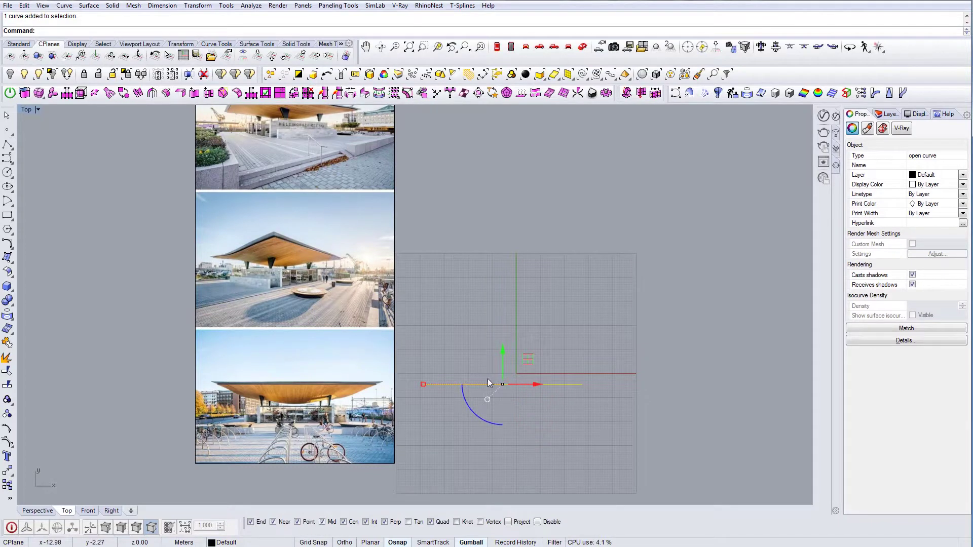
alt+drag(479, 384, 479, 347)
click(484, 347)
click(467, 367)
text(90)
key(Return)
Step: Move the vertical line by its lower end onto the left end of the horizontal line
text(m)
key(Return)
click(502, 427)
click(423, 385)
Step: Copy the vertical line from the left end to the right end of the horizontal line
drag(443, 354, 412, 347)
text(co)
key(Return)
click(424, 384)
click(582, 385)
key(Return)
Step: Copy the bottom horizontal line up to the top ends of the vertical lines to close the square
drag(548, 371, 546, 396)
key(Return)
click(583, 385)
click(582, 226)
click(585, 226)
key(Return)
Step: Join the four lines of the square into one closed curve
drag(623, 402, 416, 216)
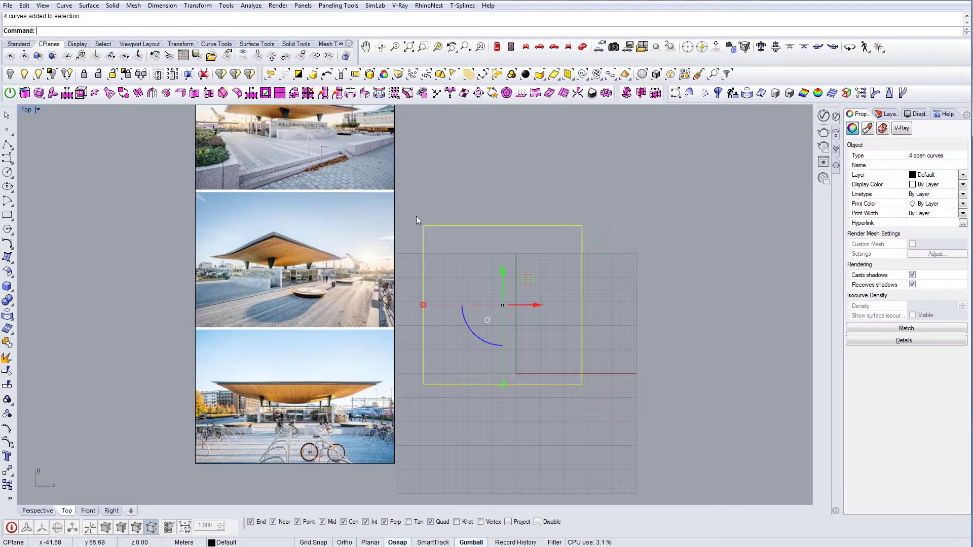
text(Join)
key(Return)
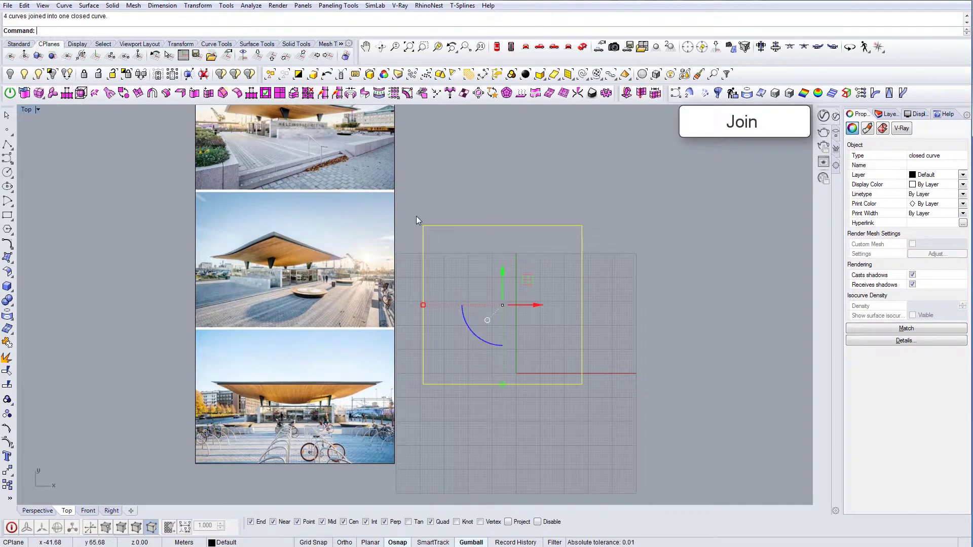
Step: Draw a horizontal and a vertical centre line between the midpoints of the square's opposite sides
right_drag(520, 325, 509, 319)
text(l)
key(Return)
click(413, 298)
click(572, 299)
key(Return)
click(493, 375)
click(491, 219)
scroll(528, 321, down, 2)
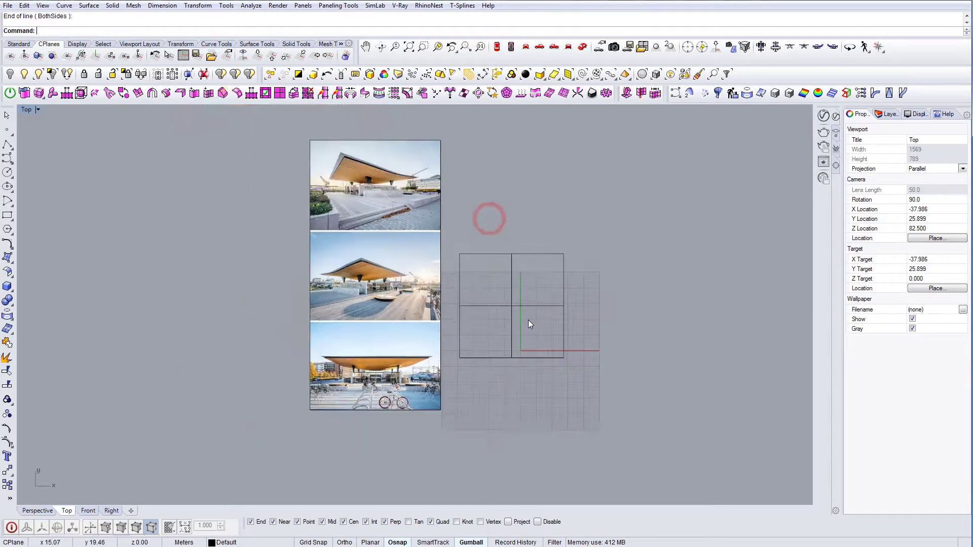
scroll(521, 320, up, 4)
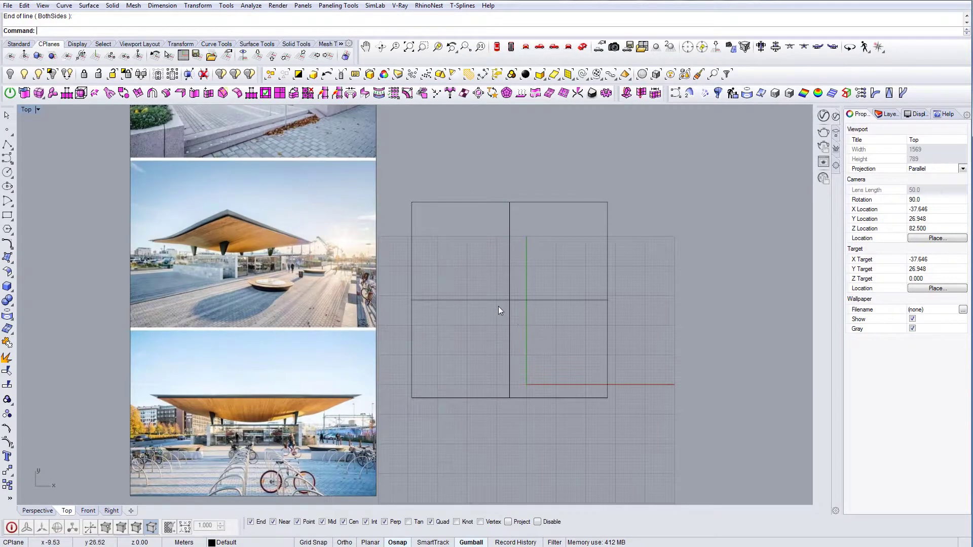
right_drag(476, 252, 478, 269)
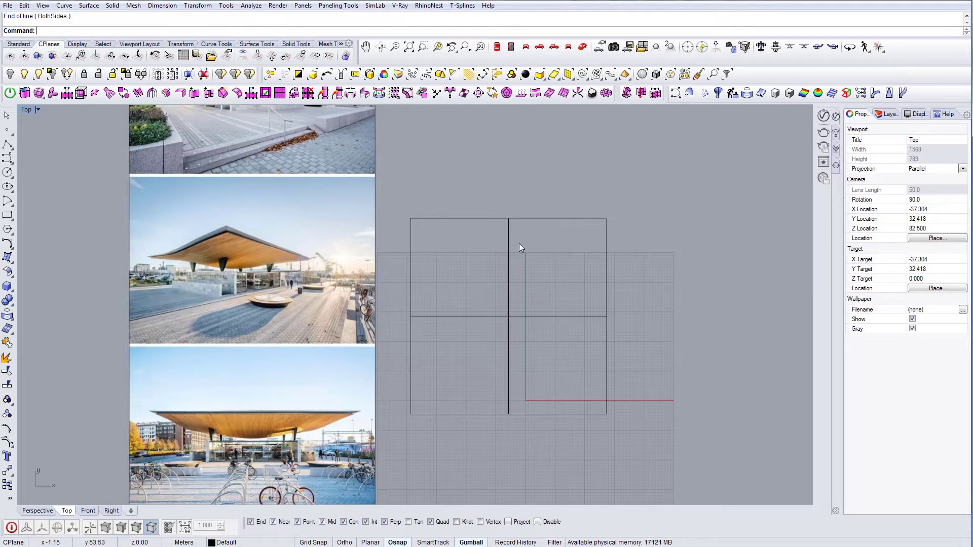
Step: Create a T-spline plane with XFaces 1 and YFaces 1 from the square's lower-left corner to its centre
click(42, 95)
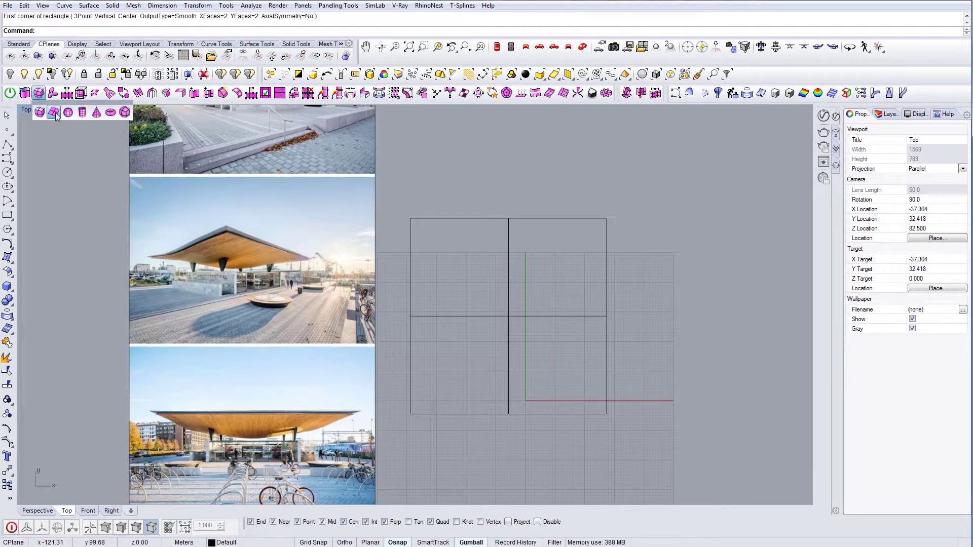
click(54, 114)
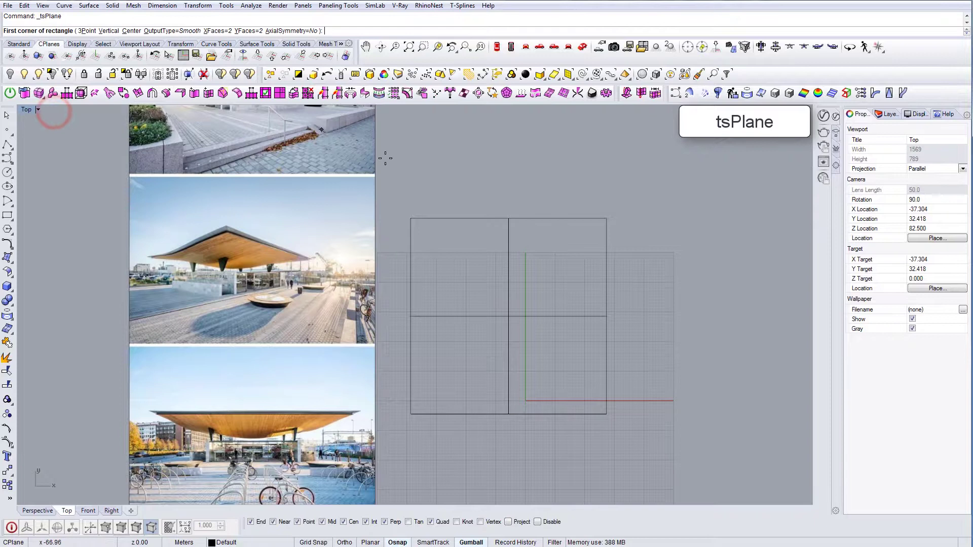
click(216, 31)
text(1)
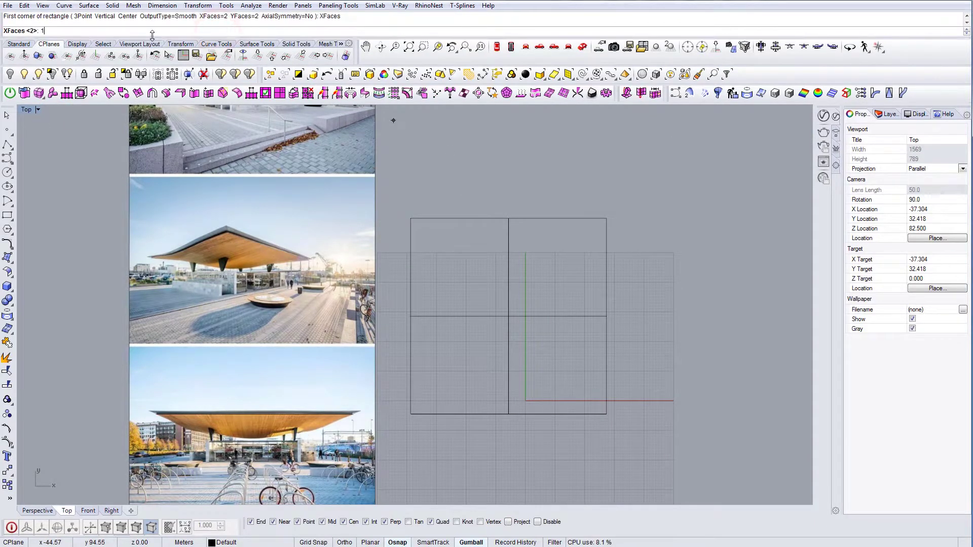
key(Return)
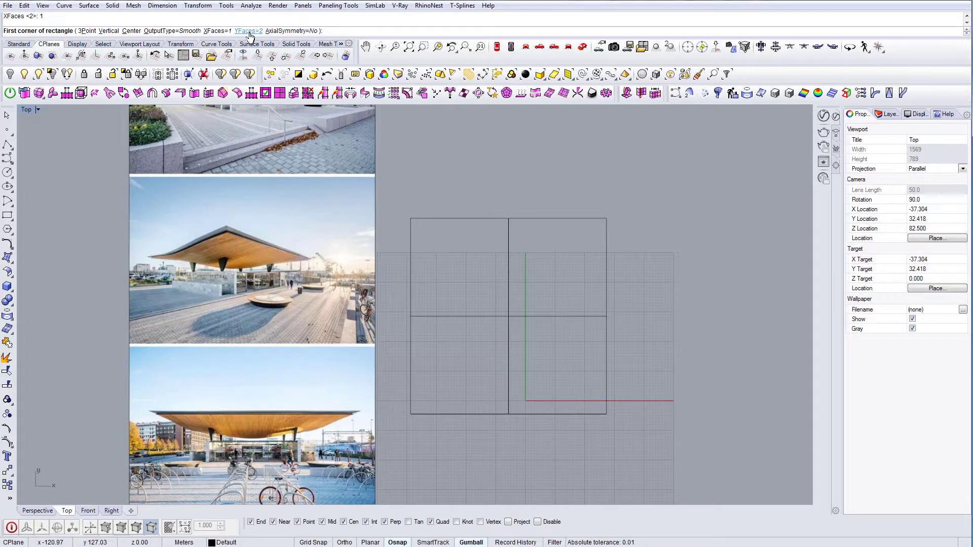
click(248, 19)
text(1)
key(Return)
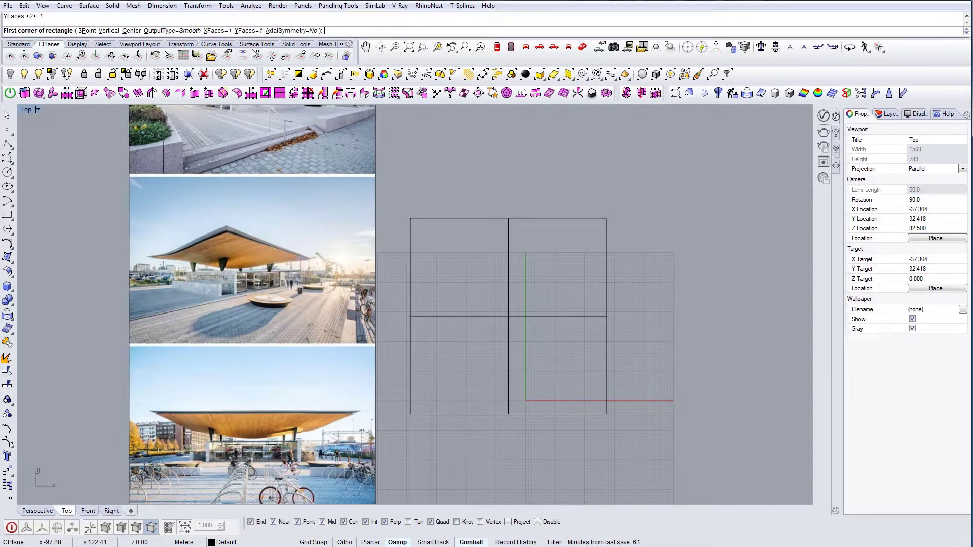
click(410, 413)
click(508, 318)
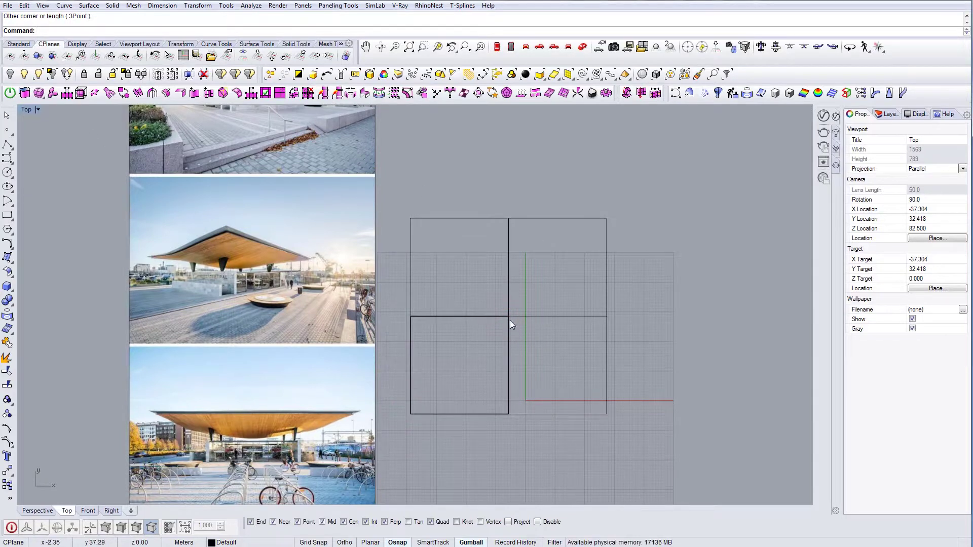
Step: Set the viewport display to Shaded, select the T-spline plane and switch to the Perspective view
right_drag(464, 283, 388, 250)
click(39, 108)
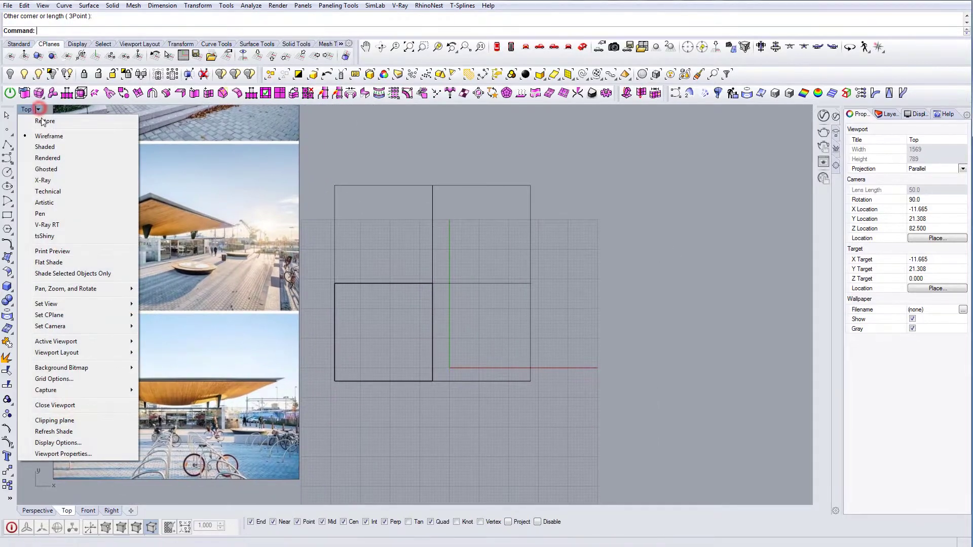
click(47, 147)
right_drag(422, 312, 468, 312)
click(449, 317)
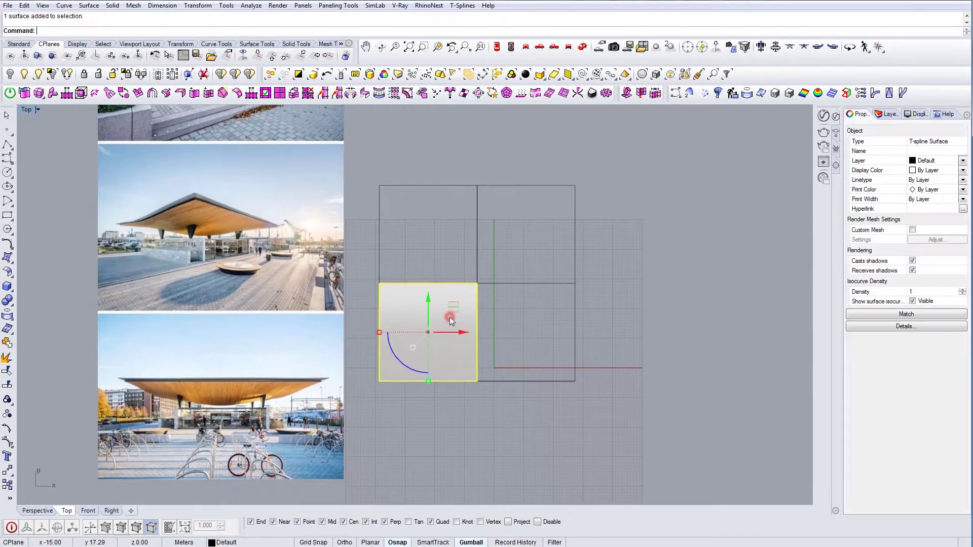
click(582, 48)
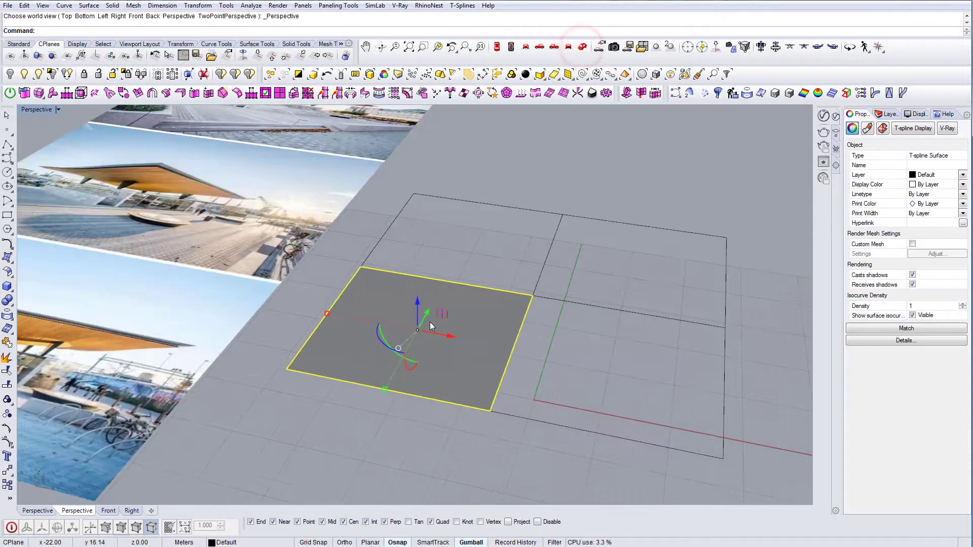
Step: Try lowering the plane's corner vertex at the square's centre in T-spline vertex editing mode, and undo the edit
click(11, 528)
right_drag(461, 349, 438, 332)
scroll(476, 334, down, 3)
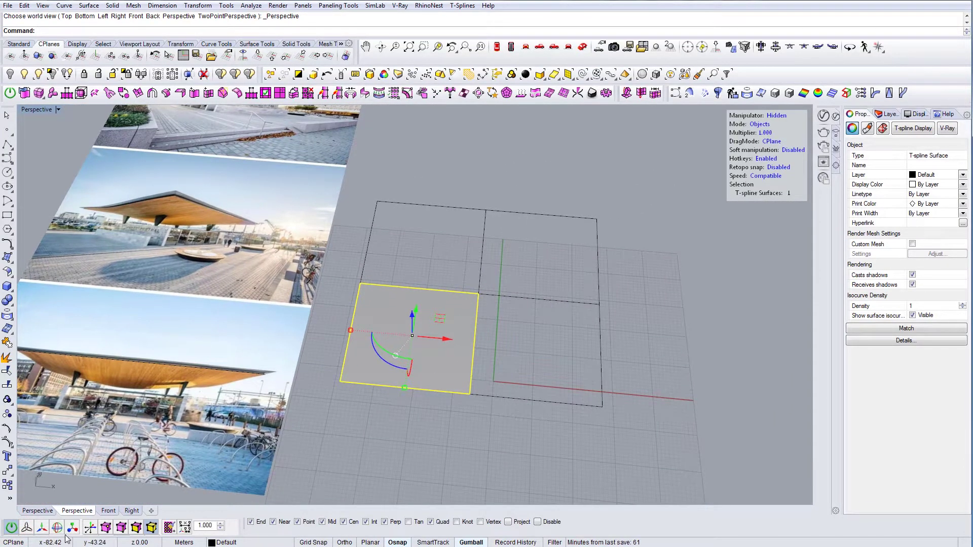
click(106, 528)
right_drag(460, 380, 495, 283)
scroll(482, 320, up, 4)
click(482, 297)
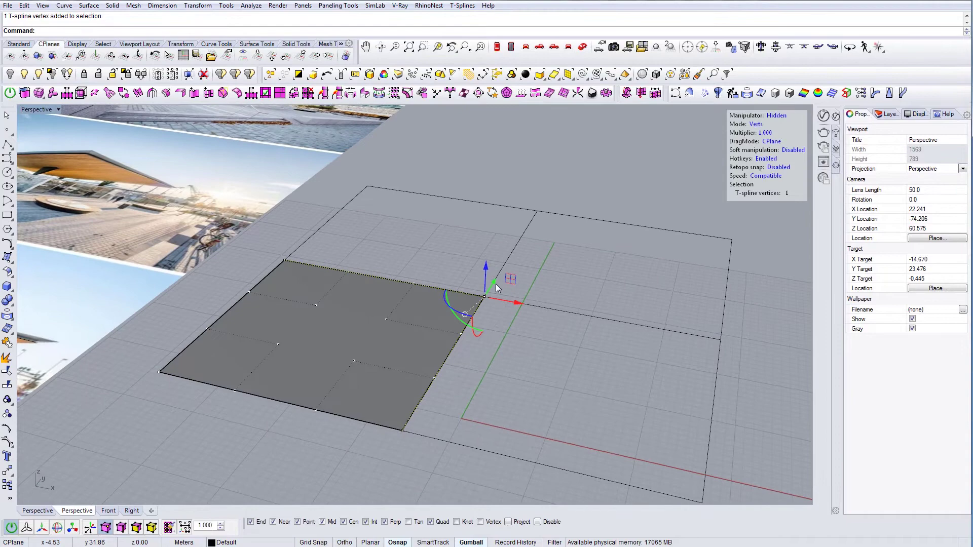
drag(490, 274, 494, 321)
right_drag(494, 320, 477, 378)
key(ctrl+z)
scroll(479, 376, down, 2)
key(ctrl+z)
Step: Add axial symmetry to the T-spline plane across the square's vertical centre line, from the bottom midpoint to the centre
click(367, 349)
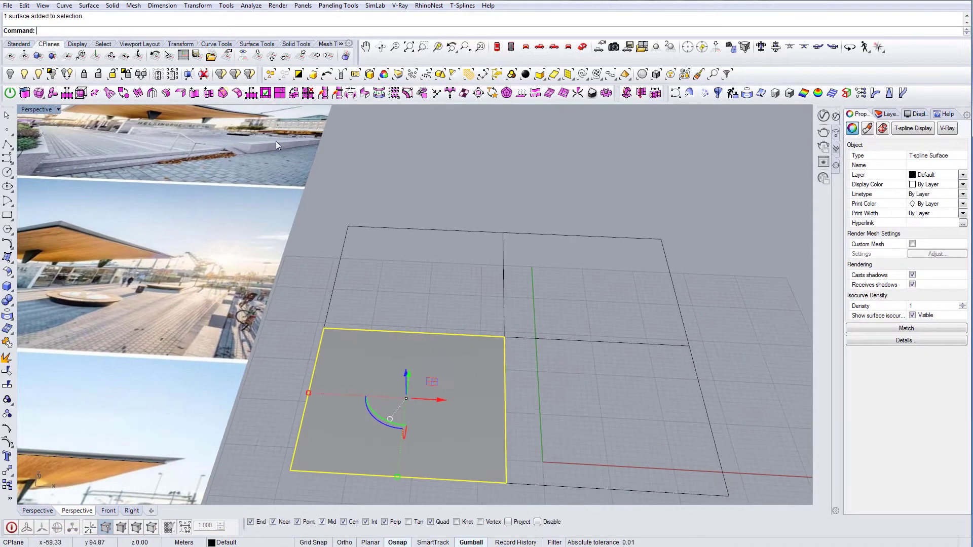
scroll(419, 306, down, 2)
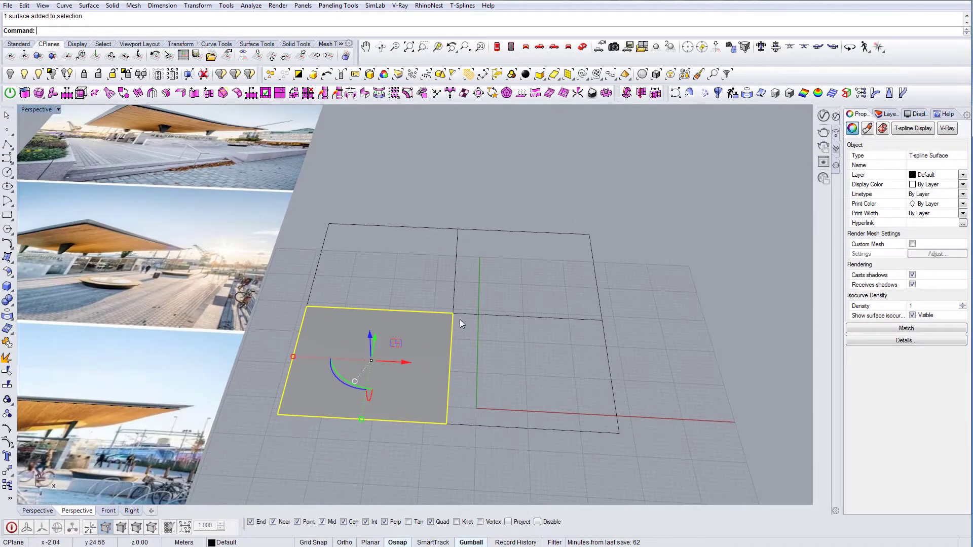
shift+right_drag(460, 319, 432, 322)
scroll(400, 335, up, 2)
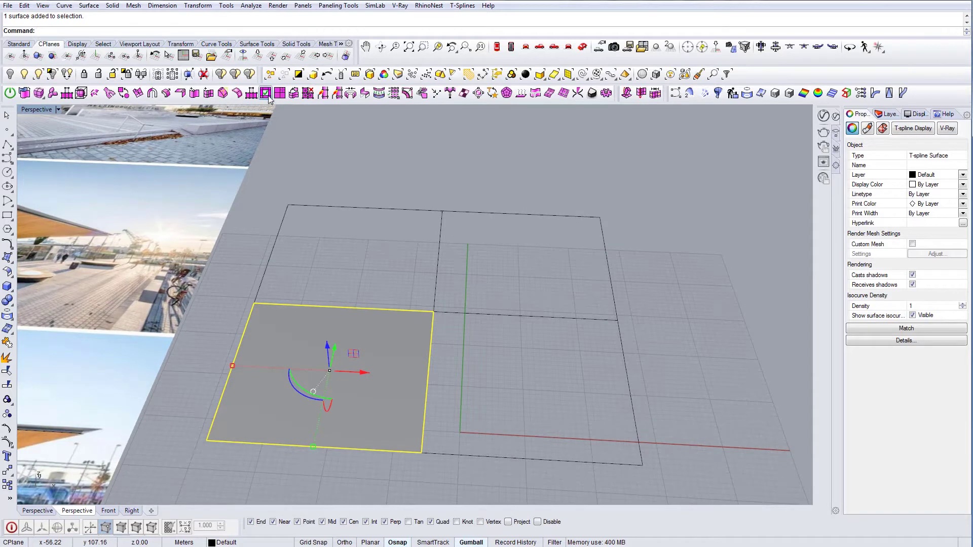
click(152, 94)
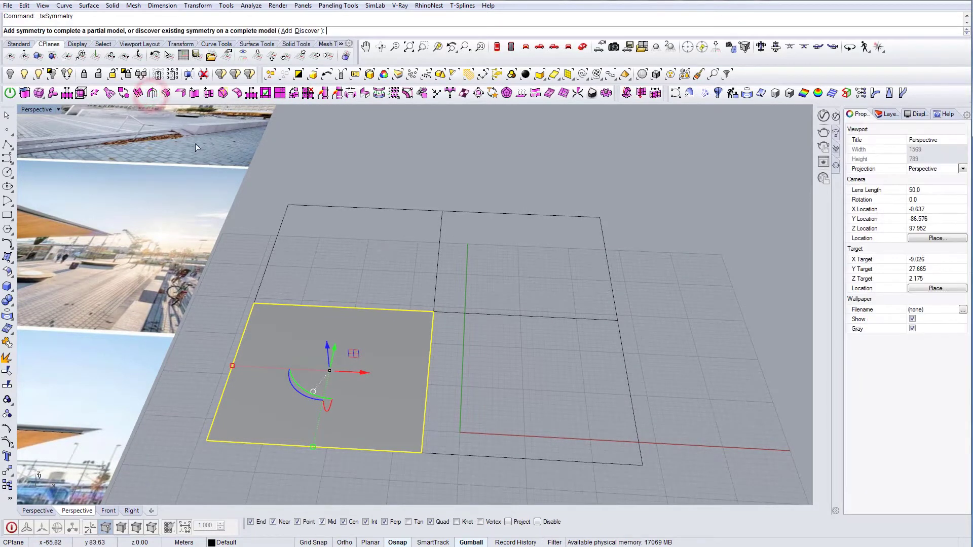
click(287, 31)
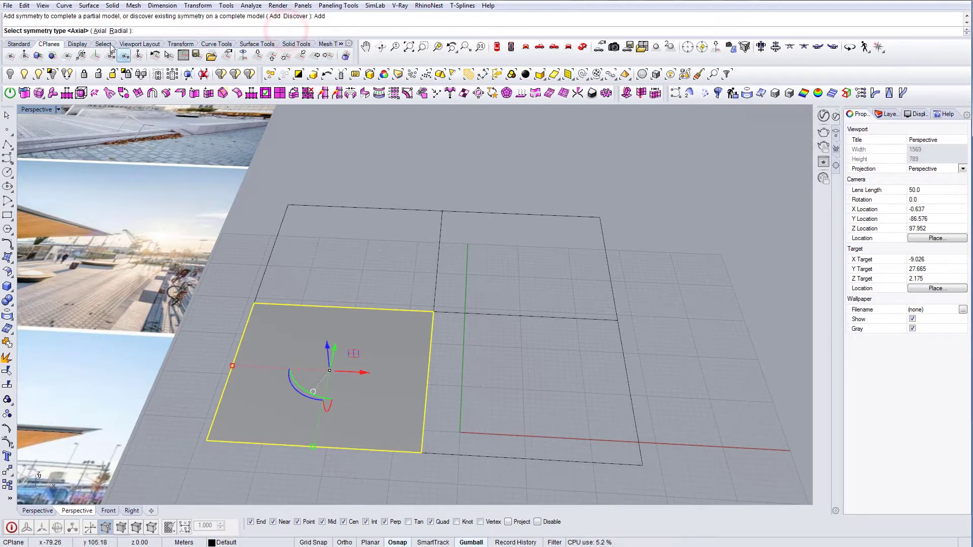
click(99, 30)
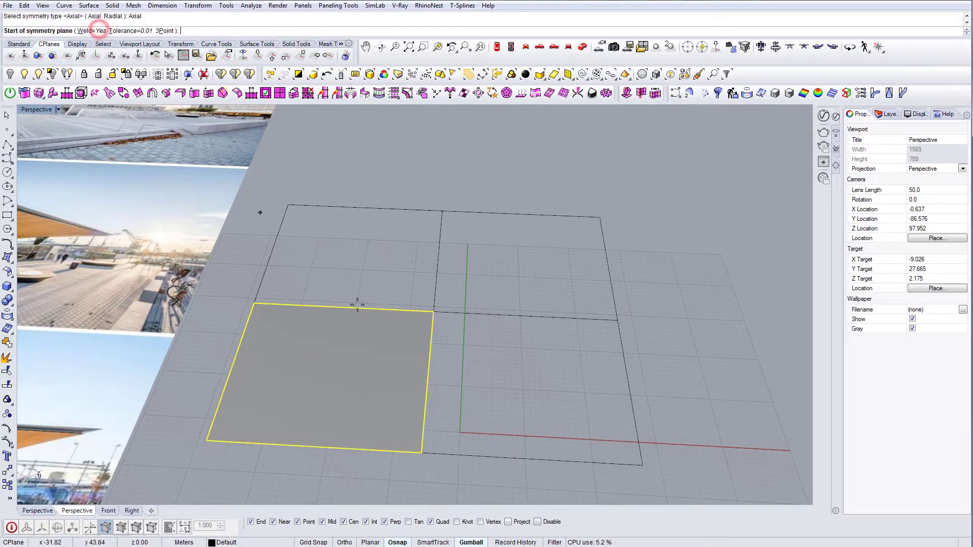
click(421, 452)
click(435, 311)
right_drag(457, 327, 416, 332)
key(Escape)
click(416, 345)
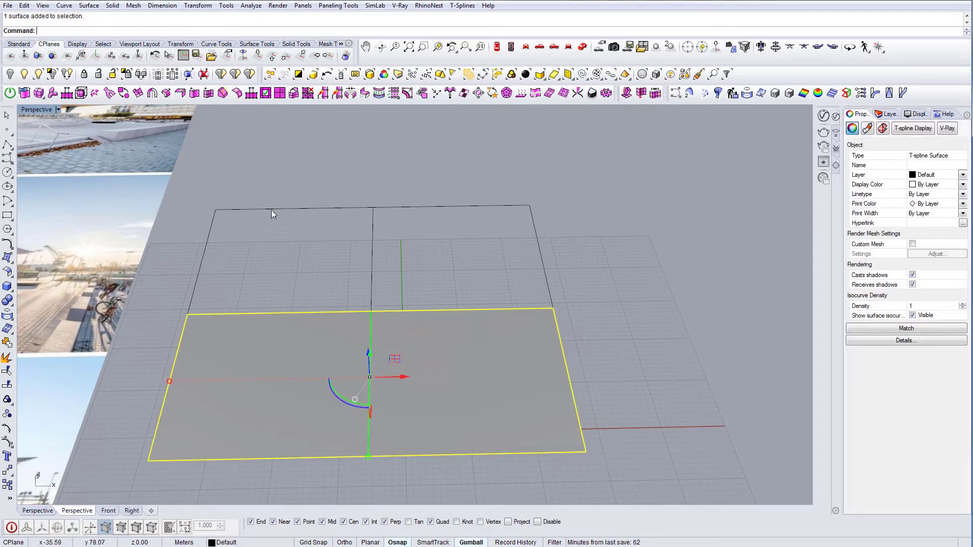
Step: Add a second axial symmetry to the T-spline surface across the square's horizontal centre line, completing all four quarters
right_drag(421, 352, 301, 416)
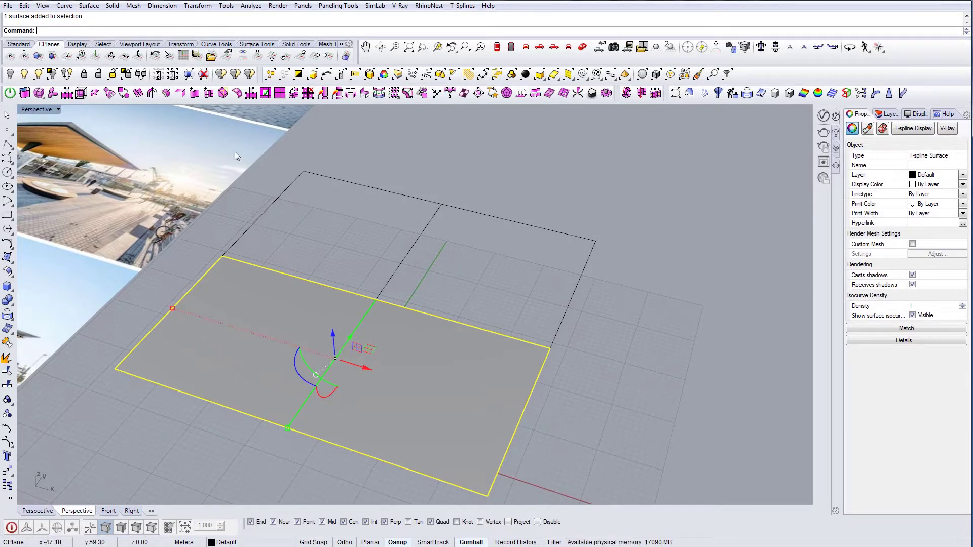
click(152, 94)
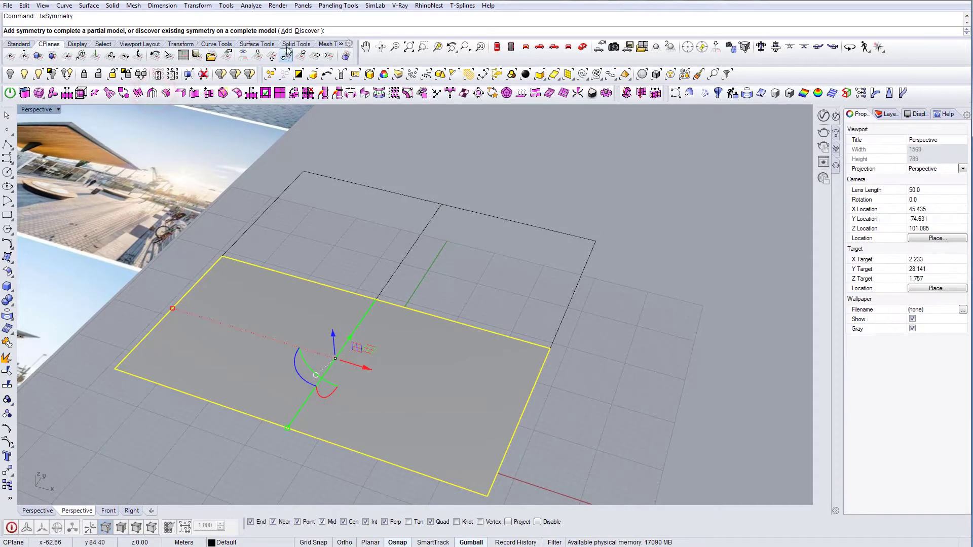
click(276, 31)
click(105, 31)
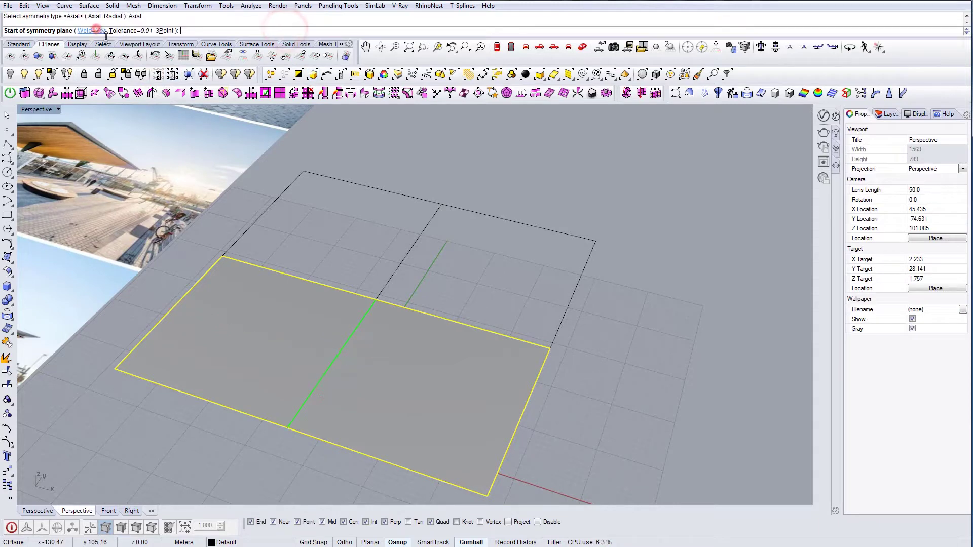
click(224, 255)
click(545, 345)
click(485, 310)
scroll(451, 227, up, 2)
right_drag(459, 308, 432, 307)
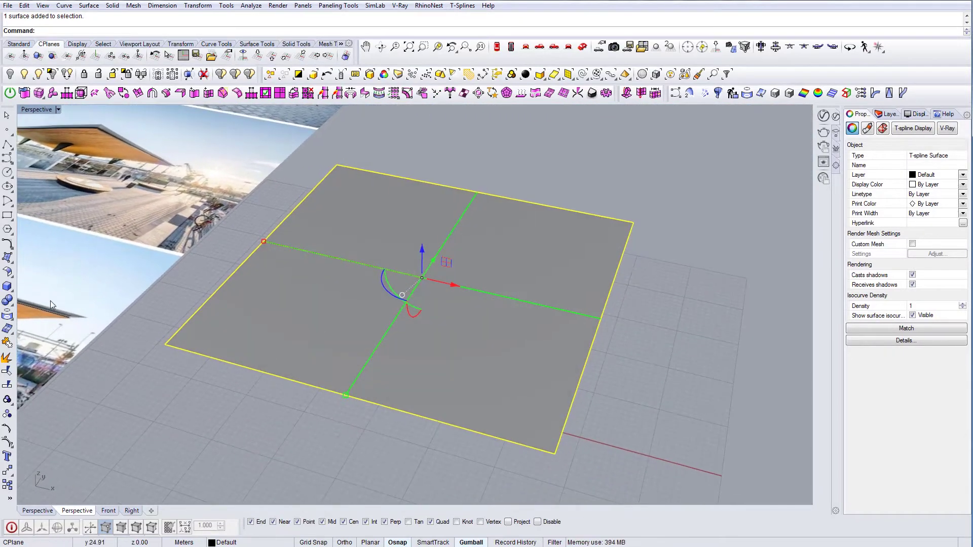
Step: Try lowering the outer corner vertex of the symmetric surface in T-spline vertex editing mode, and undo the edit
click(11, 527)
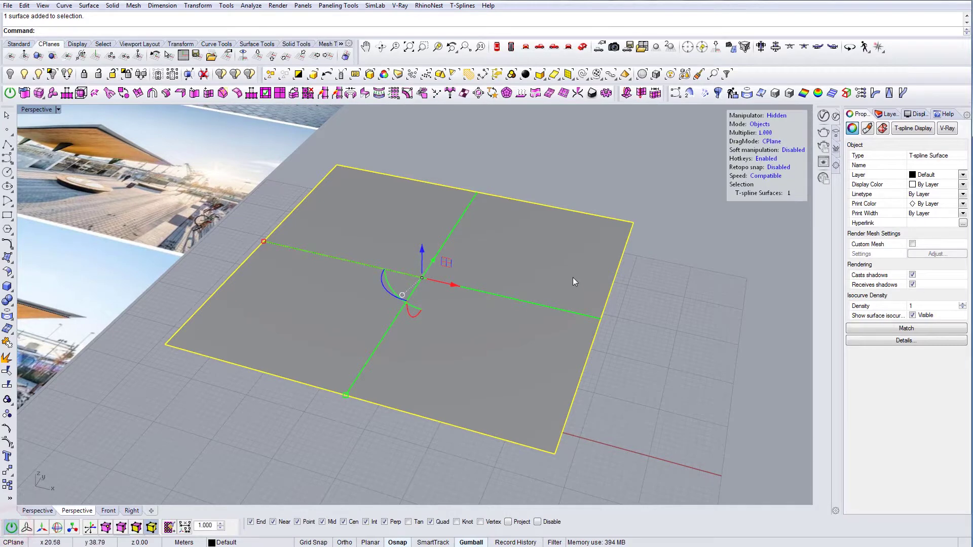
shift+right_drag(573, 278, 513, 288)
click(106, 528)
drag(575, 214, 606, 248)
right_drag(606, 263, 590, 234)
drag(589, 234, 587, 266)
key(Tab)
key(3)
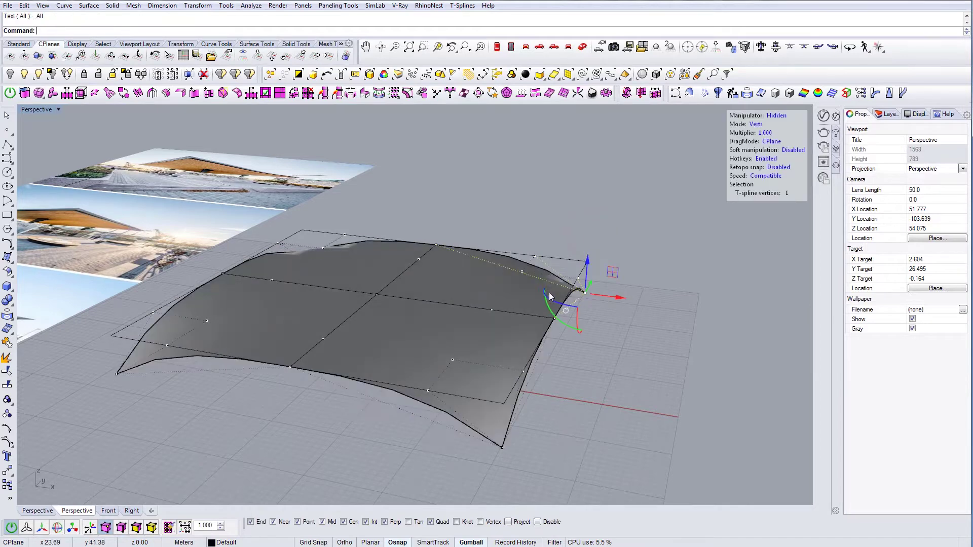
right_drag(515, 293, 451, 330)
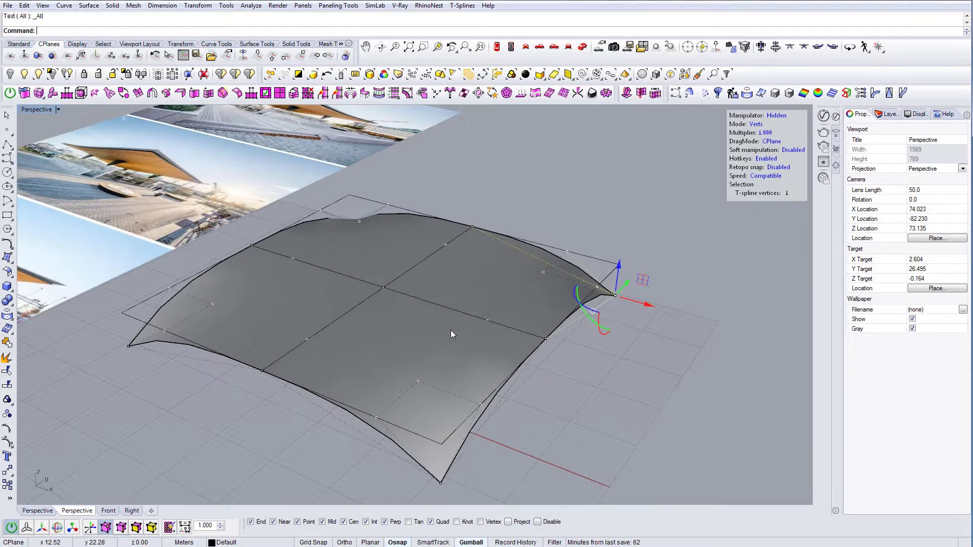
key(ctrl+z)
right_drag(367, 329, 379, 307)
key(ctrl+z)
key(ctrl+z)
Step: Insert a simple T-spline edge at the midpoints of the front-left quarter's outer and central parallel edges, with the Cen snap off
click(465, 219)
right_drag(411, 314, 509, 306)
scroll(509, 306, down, 3)
shift+right_drag(523, 339, 358, 343)
scroll(372, 370, up, 4)
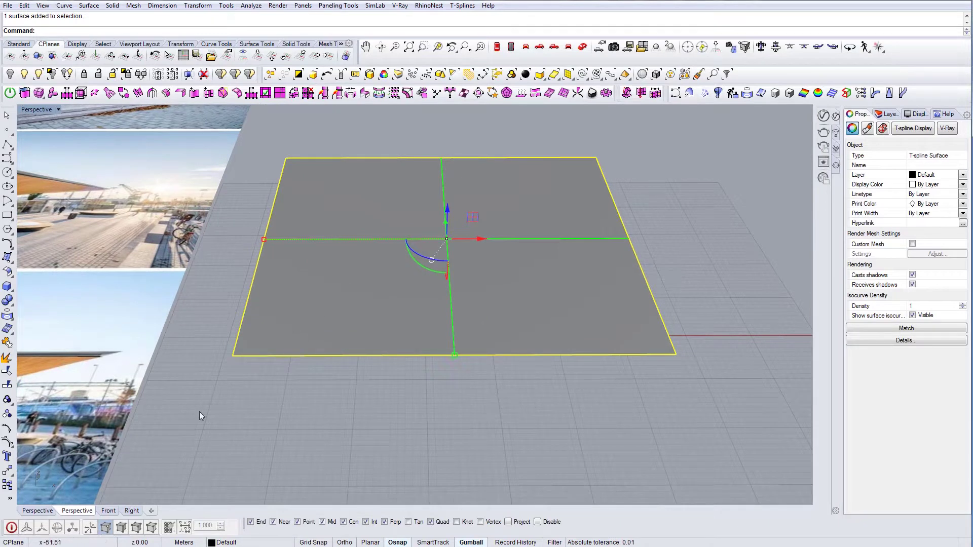
click(12, 527)
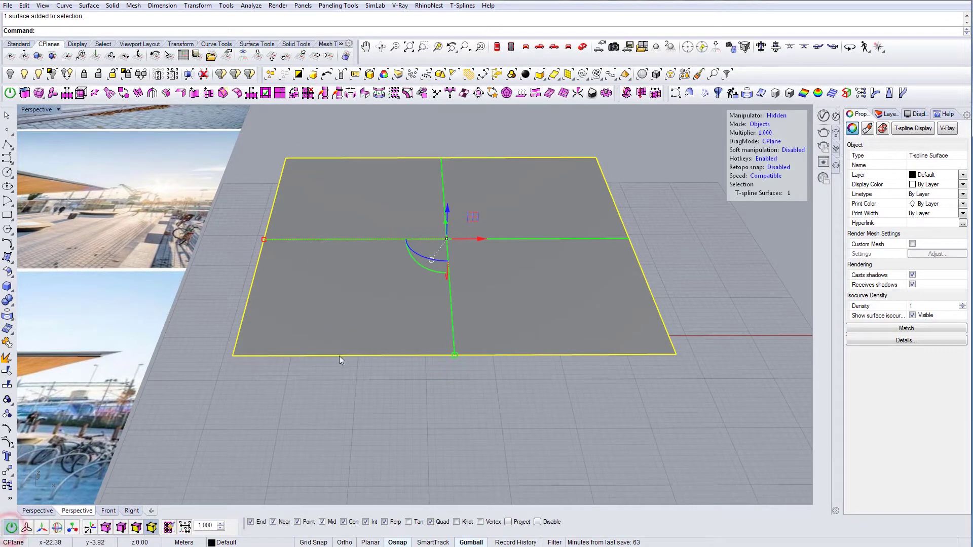
click(121, 527)
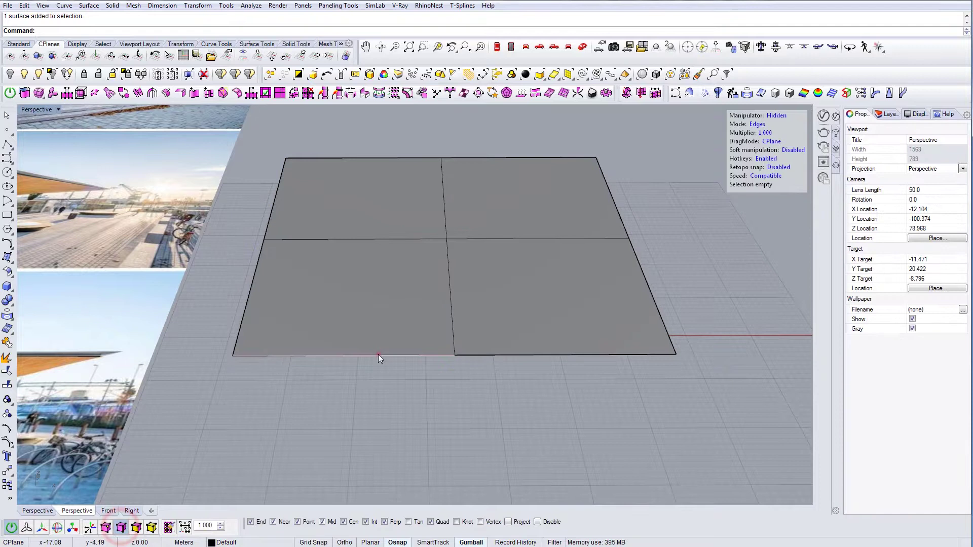
click(378, 355)
click(183, 338)
click(370, 238)
click(181, 340)
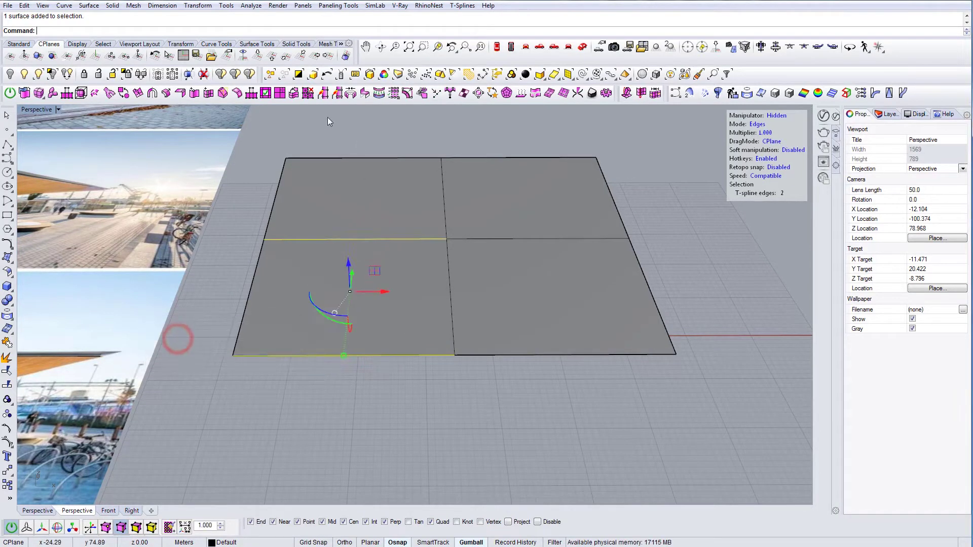
click(208, 93)
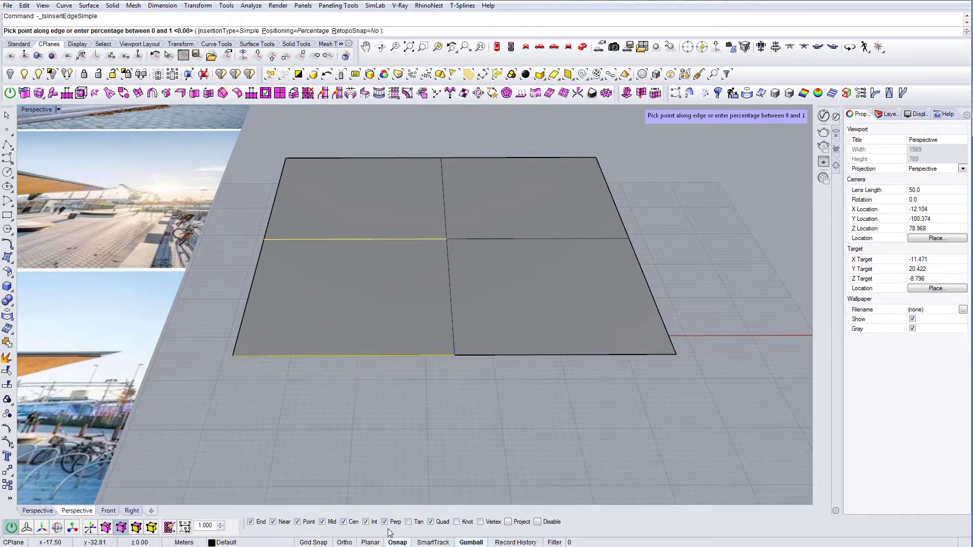
click(343, 522)
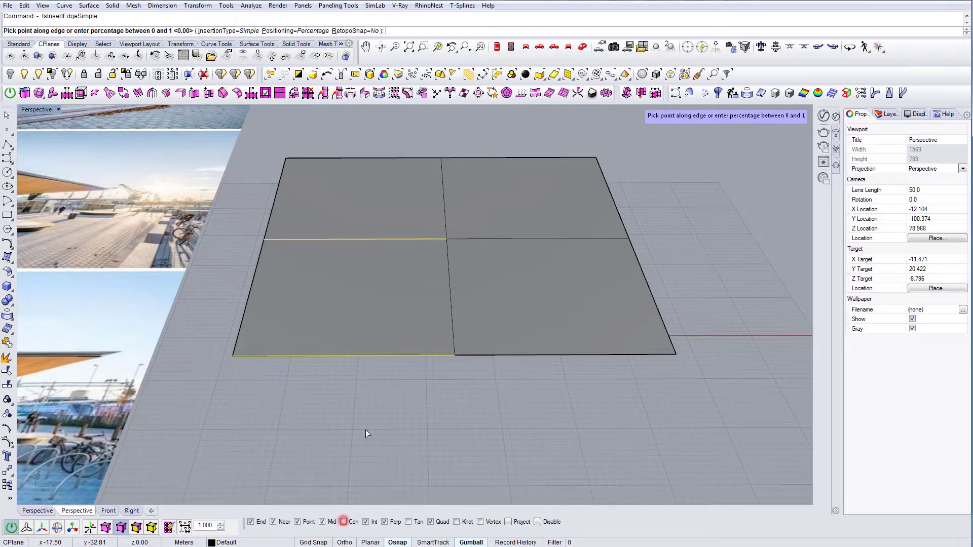
click(354, 355)
key(Escape)
right_drag(485, 348, 346, 314)
click(430, 324)
right_drag(490, 305, 338, 206)
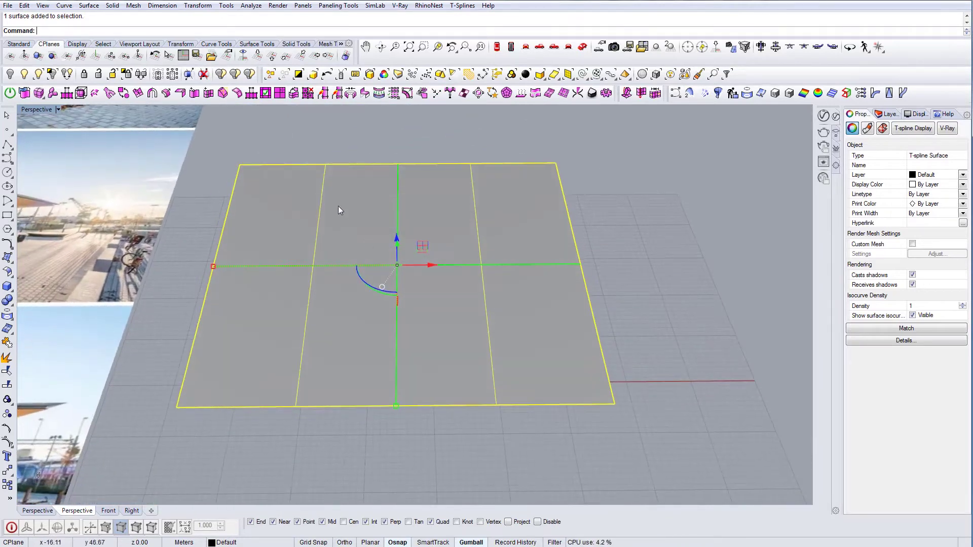
Step: Try to insert a simple T-spline edge from the front half of the surface's central edge
right_drag(445, 303, 412, 294)
right_drag(448, 354, 430, 347)
click(568, 413)
click(476, 363)
click(11, 528)
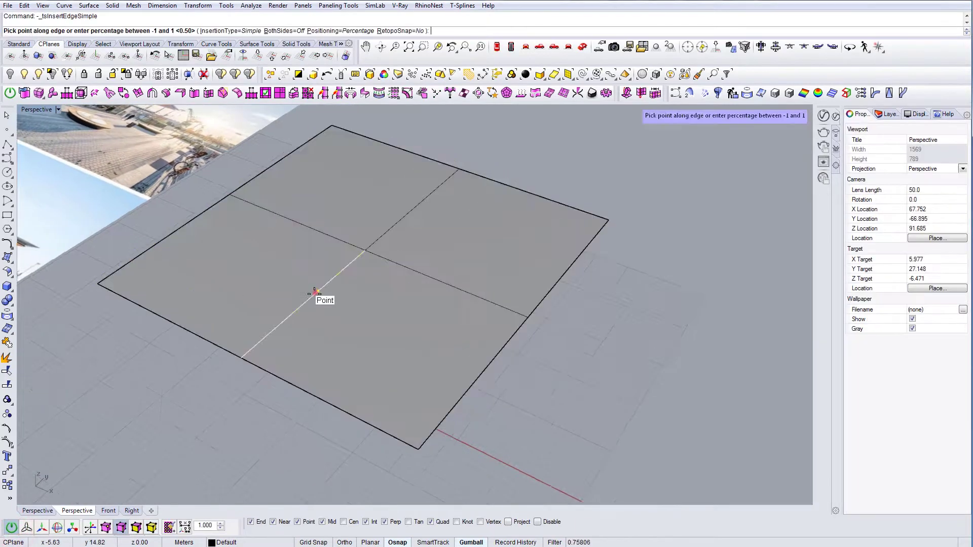
click(314, 289)
Step: Switch the viewport to Wireframe and insert a simple T-spline edge across the three parallel edges of the front-right quarter
click(58, 110)
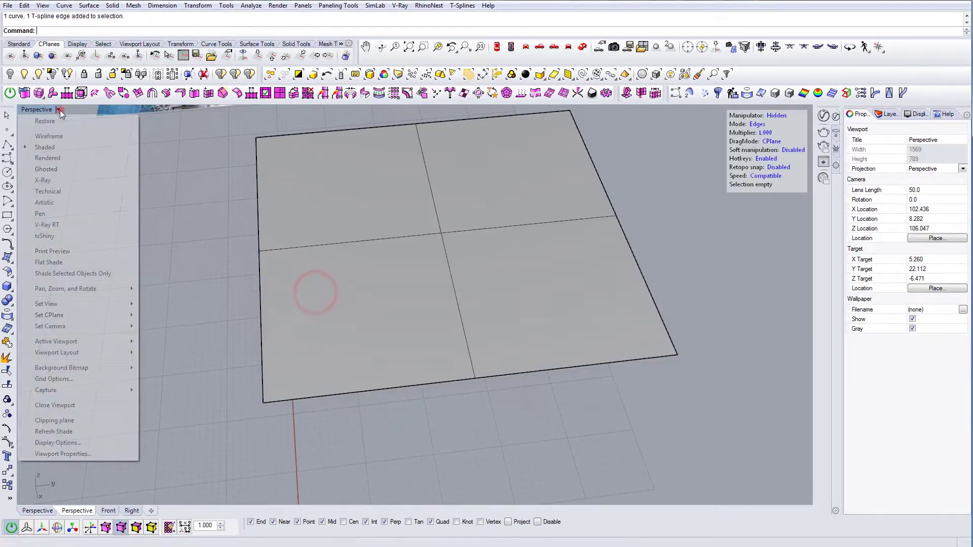
click(56, 136)
right_drag(356, 312, 374, 341)
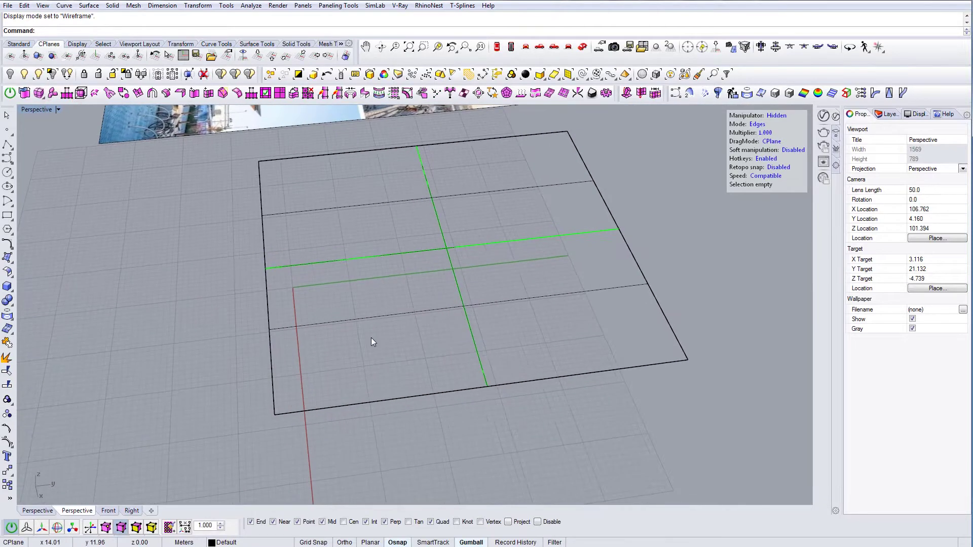
click(403, 396)
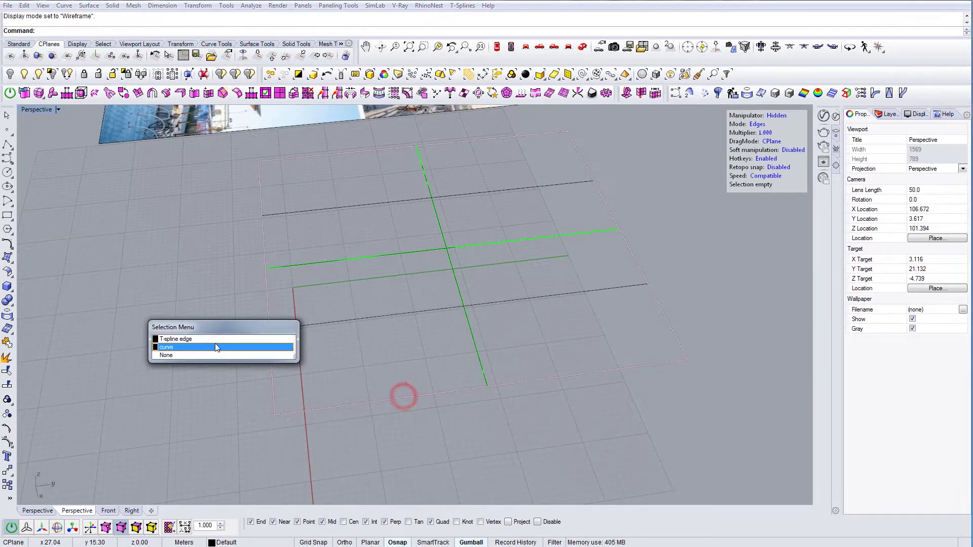
click(199, 343)
shift+click(376, 317)
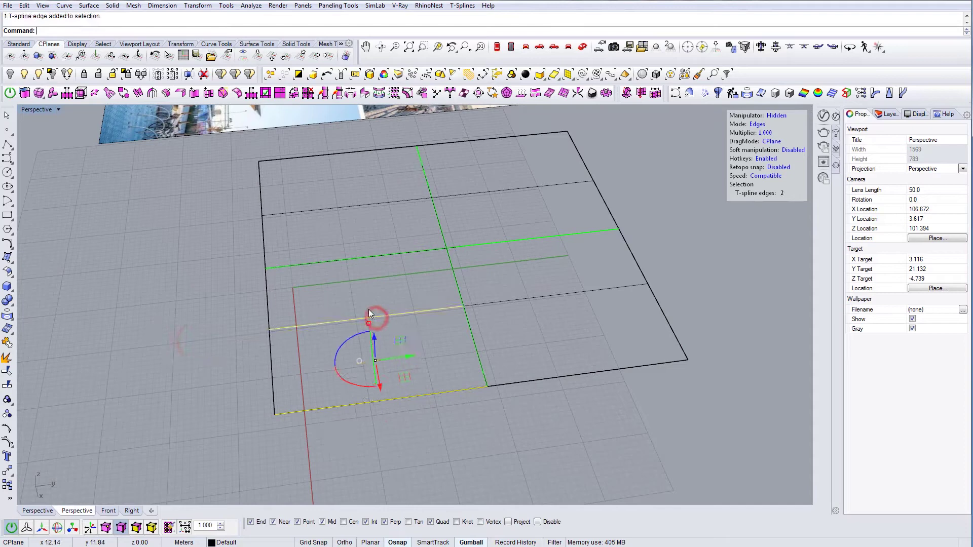
shift+click(367, 264)
click(190, 339)
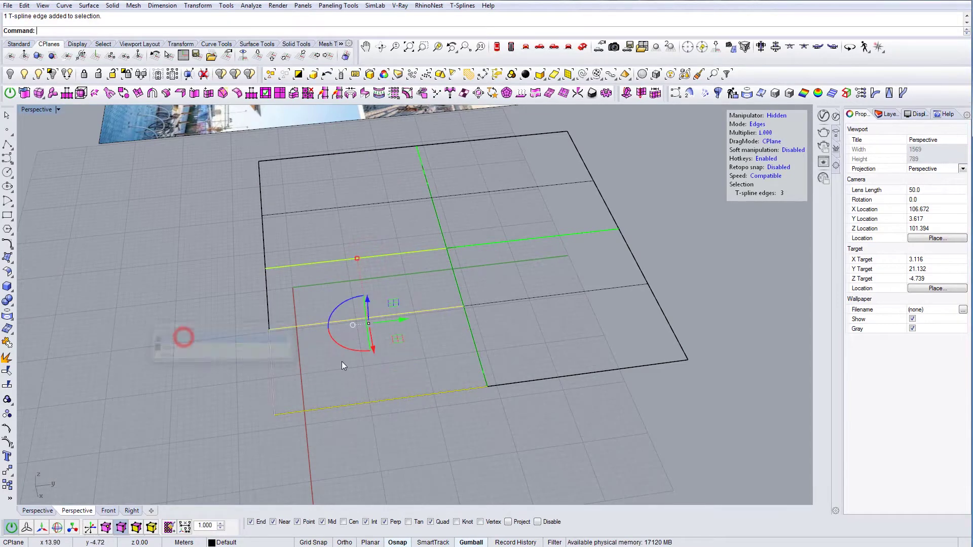
right_drag(342, 362, 299, 200)
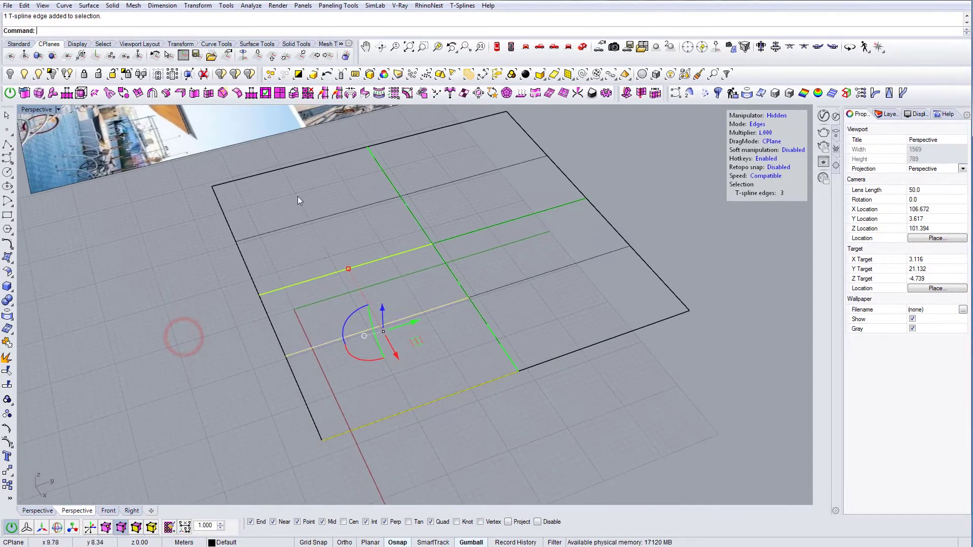
click(209, 94)
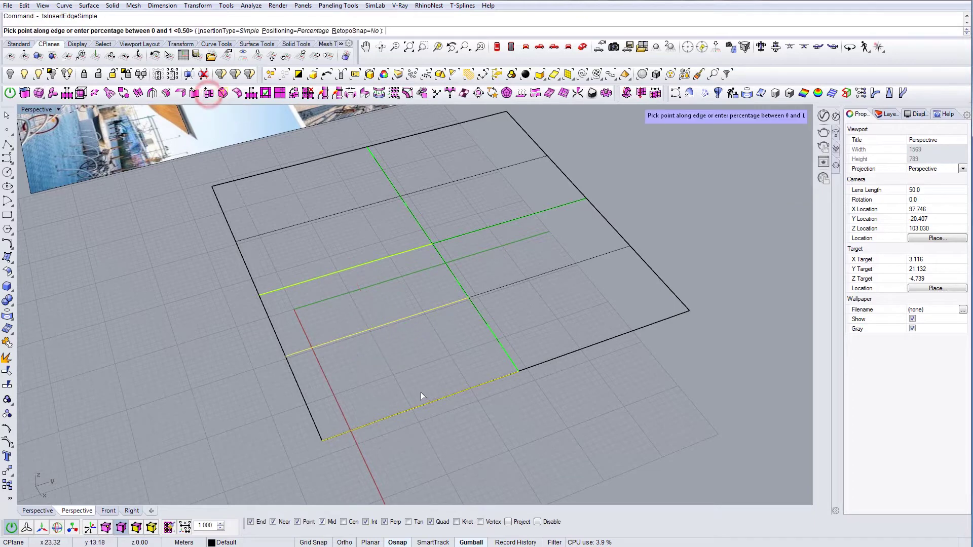
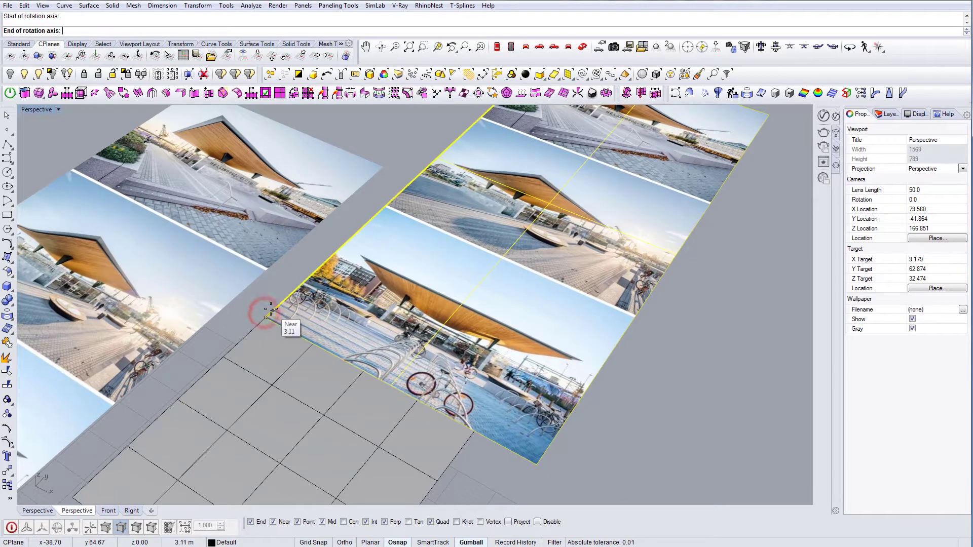
Step: Rotate the reference picture behind the surface upright by 90 degrees in 3D about its lower edge
click(381, 212)
scroll(382, 212, down, 3)
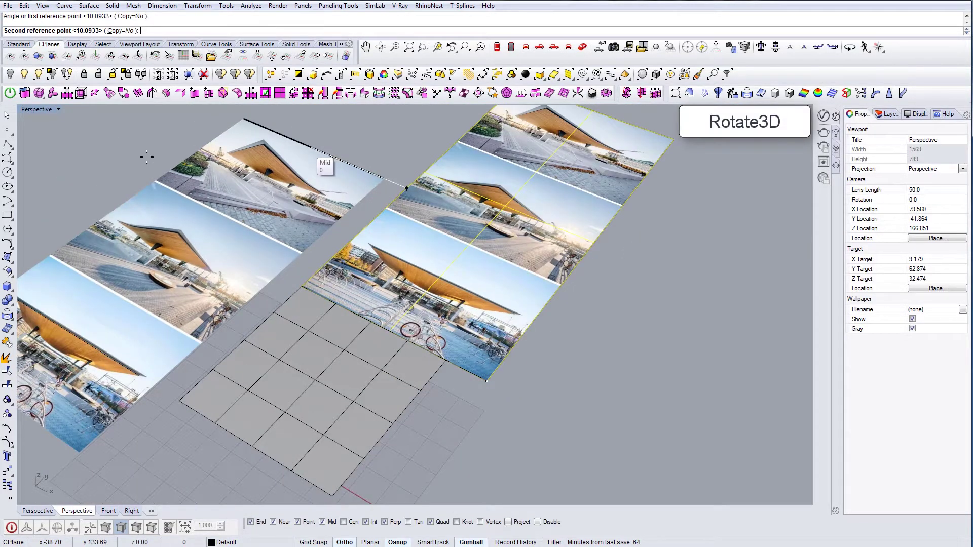
click(117, 163)
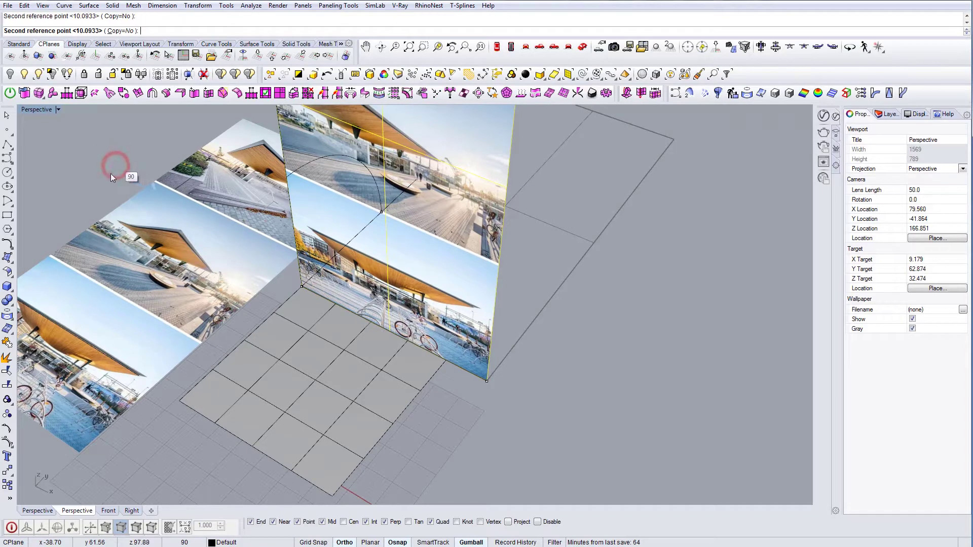
click(107, 174)
right_drag(311, 254, 478, 226)
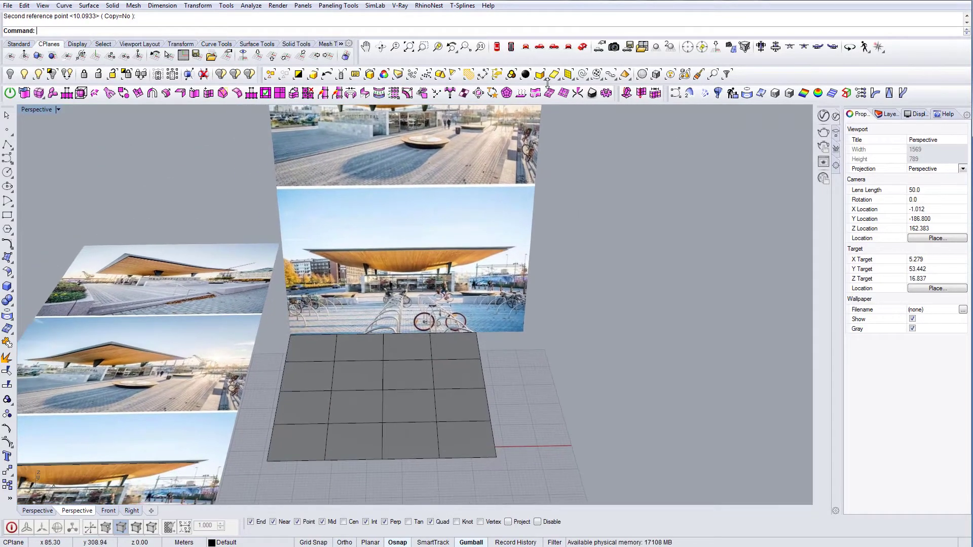
Step: In the front view, move the upright reference picture horizontally from the midpoint of its lower edge to line up with the surface's centre
click(526, 48)
right_drag(403, 218, 439, 211)
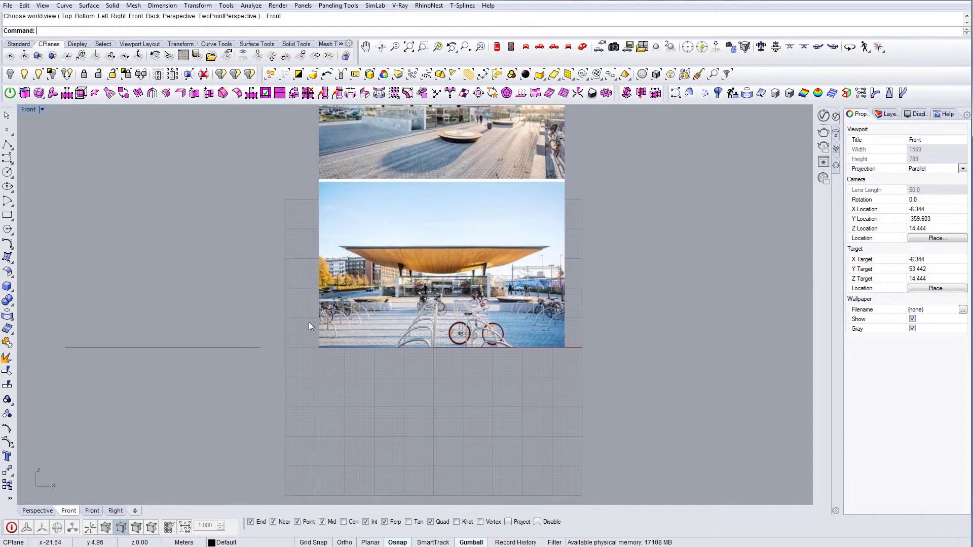
drag(580, 387, 583, 396)
right_drag(455, 265, 485, 271)
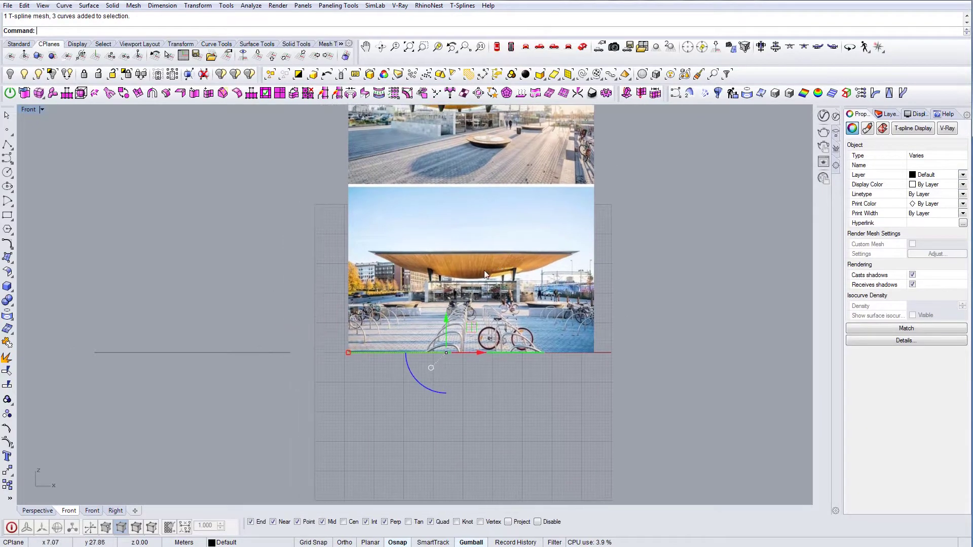
scroll(487, 291, up, 2)
click(487, 291)
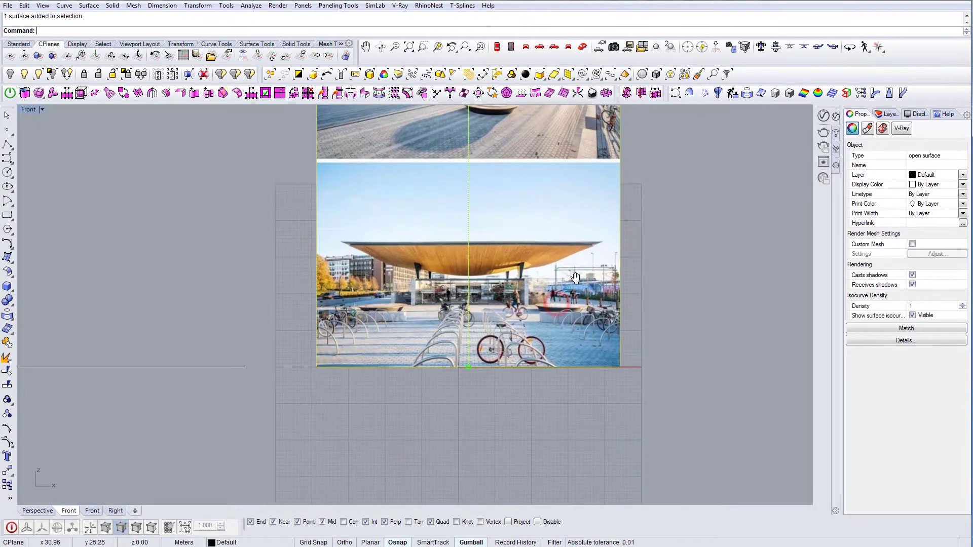
right_drag(578, 270, 504, 305)
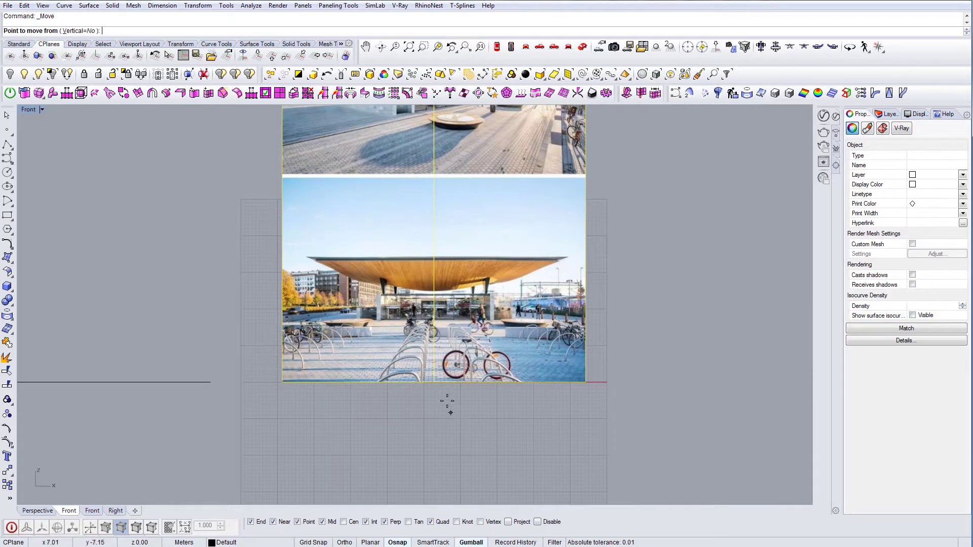
click(434, 383)
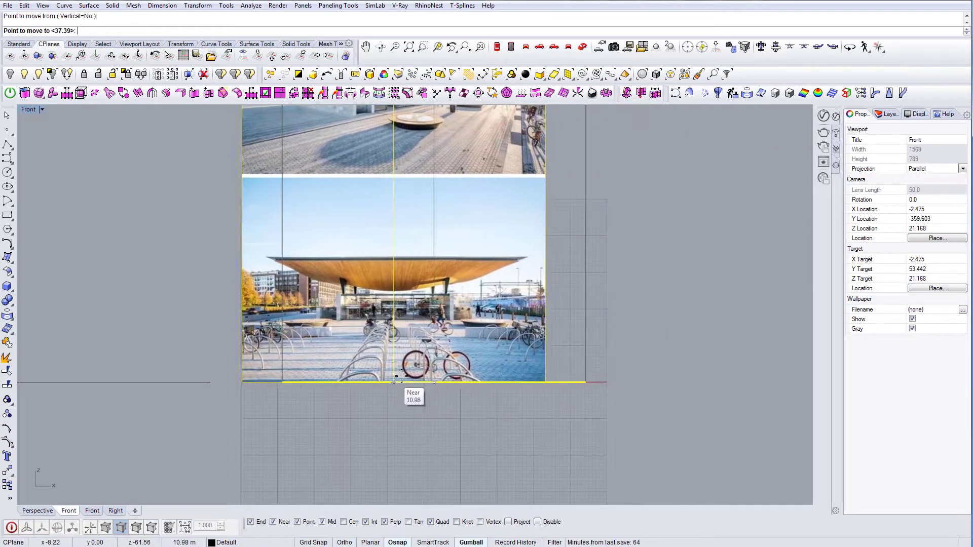
click(403, 382)
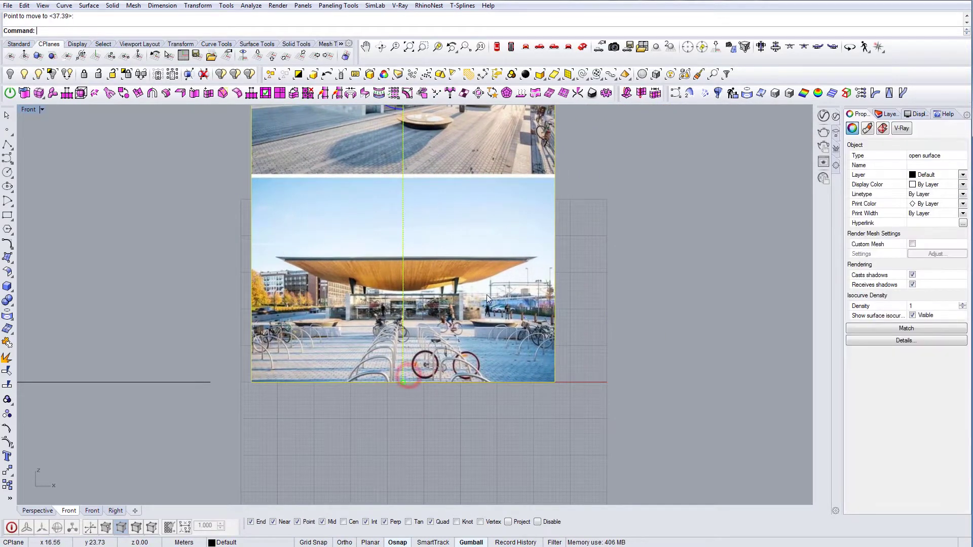
Step: Raise the T-spline surface and its curves vertically to the roof's upper edge in the reference picture
right_drag(487, 294, 521, 317)
drag(261, 366, 655, 473)
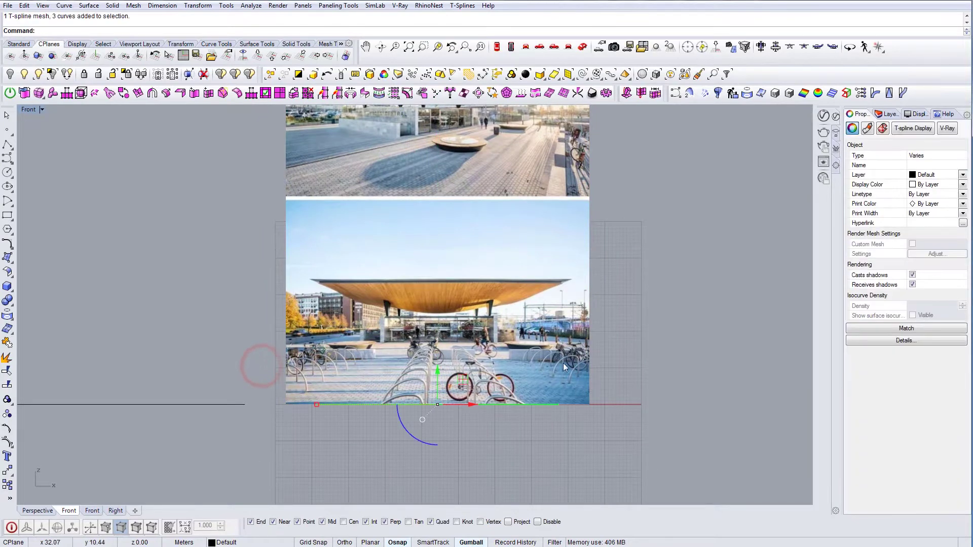
drag(261, 364, 554, 448)
drag(439, 369, 449, 248)
scroll(461, 286, up, 4)
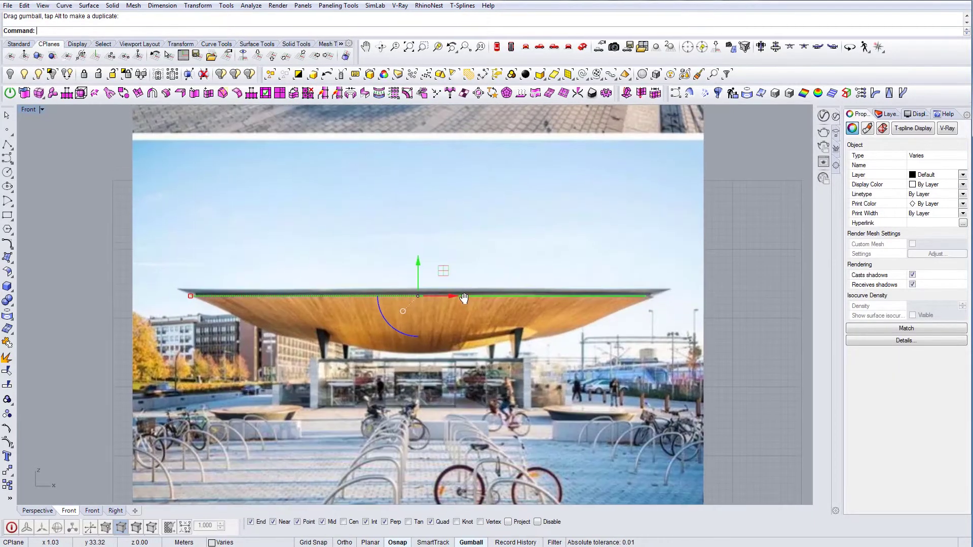
right_drag(464, 298, 465, 302)
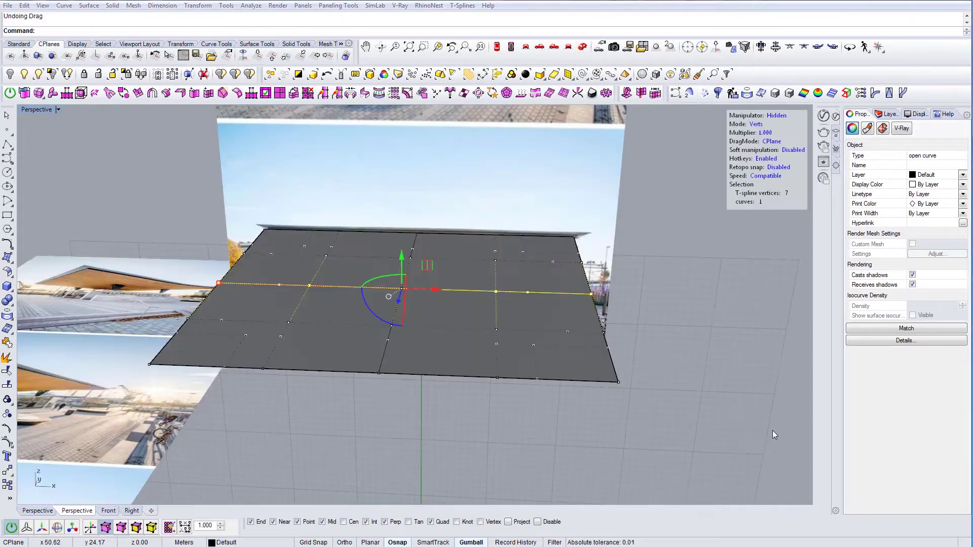
Step: Clear the selection and set the perspective view's construction plane to world Top
right_drag(565, 318, 480, 385)
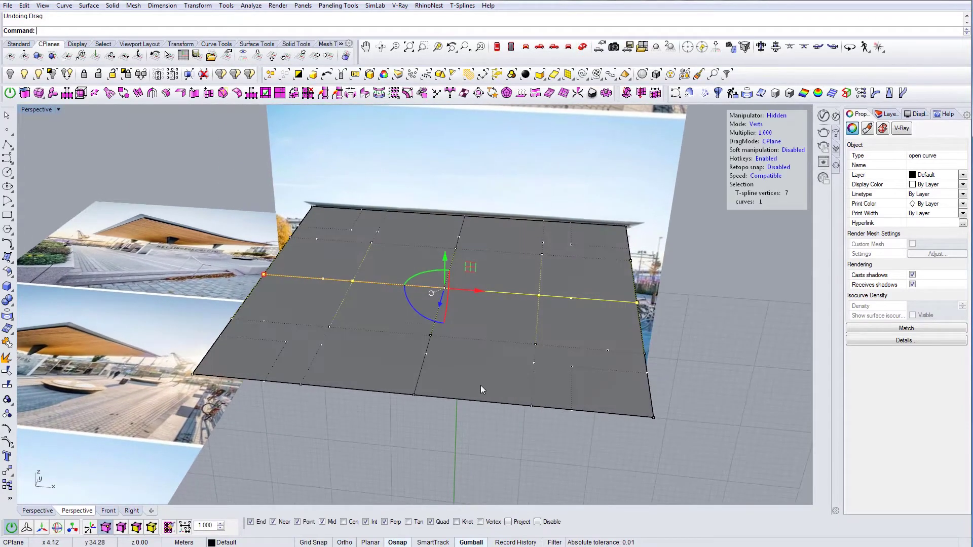
click(452, 436)
right_drag(452, 436, 423, 342)
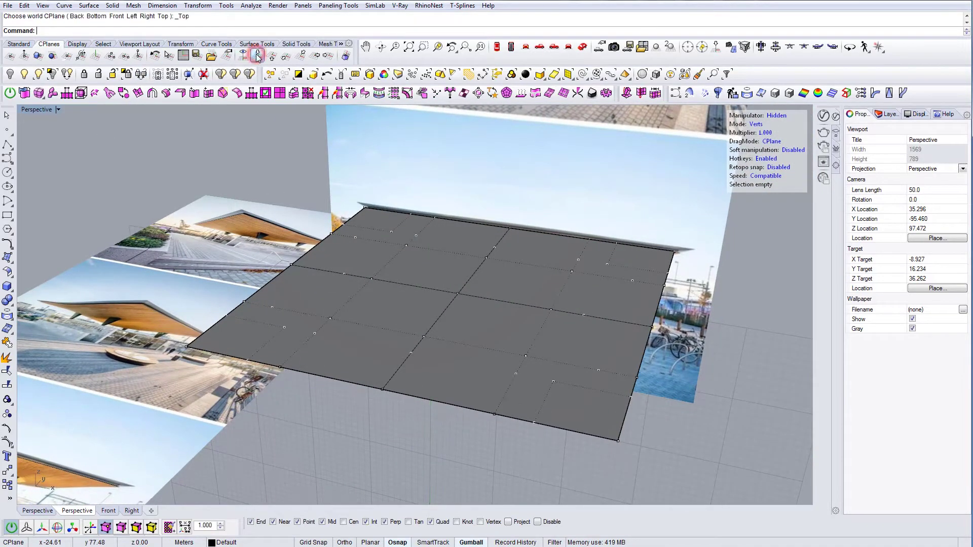
Step: Lock both reference picture surfaces, the upright one and the one lying flat
scroll(350, 209, down, 5)
right_drag(341, 220, 354, 276)
key(Escape)
click(361, 179)
shift+click(236, 304)
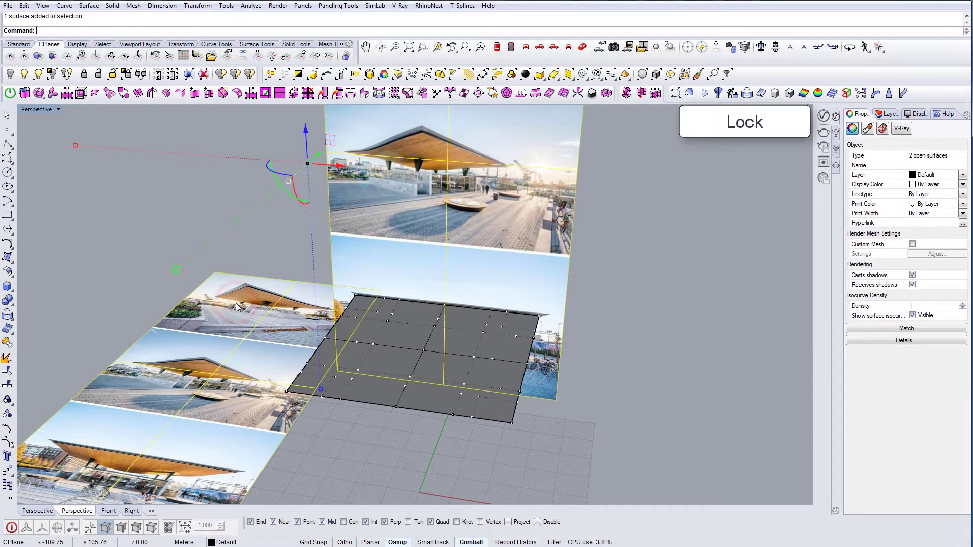
text(Lock)
key(Return)
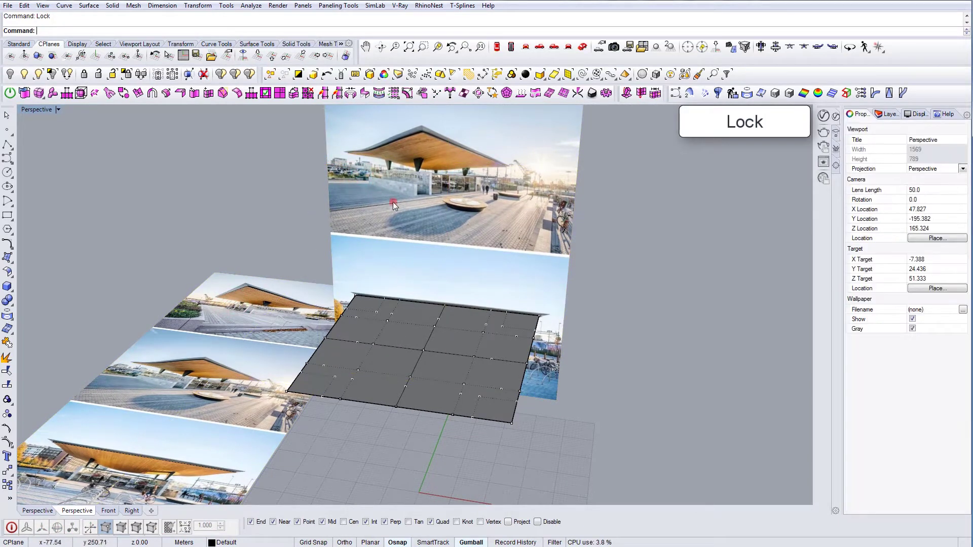
Step: Turn on T-spline vertex editing for the raised surface
right_drag(393, 202, 417, 372)
scroll(418, 372, up, 2)
click(411, 375)
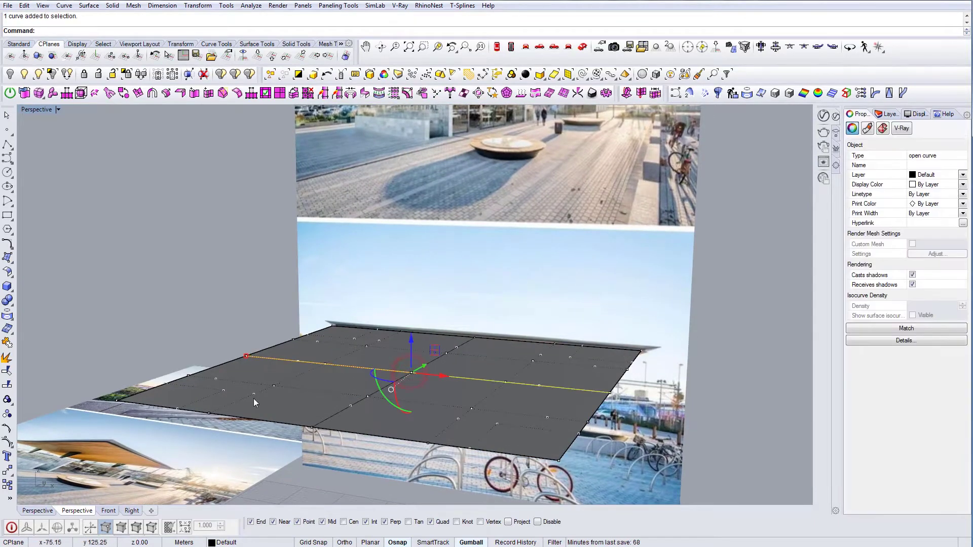
click(11, 527)
right_drag(692, 437, 669, 456)
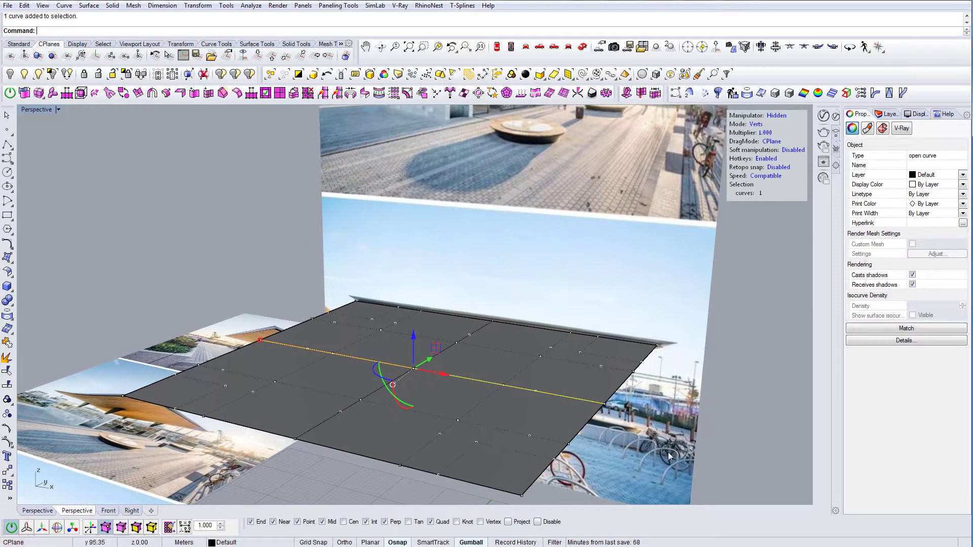
Step: Pull the surface's central T-spline vertex well down below the roof edge, adjusting its depth in the front view
click(413, 368)
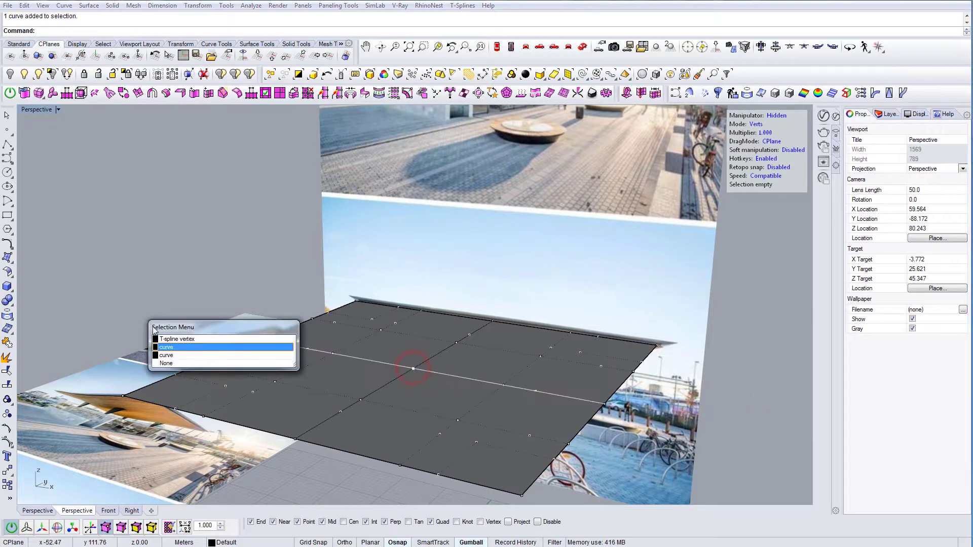
click(180, 343)
right_drag(346, 295, 367, 258)
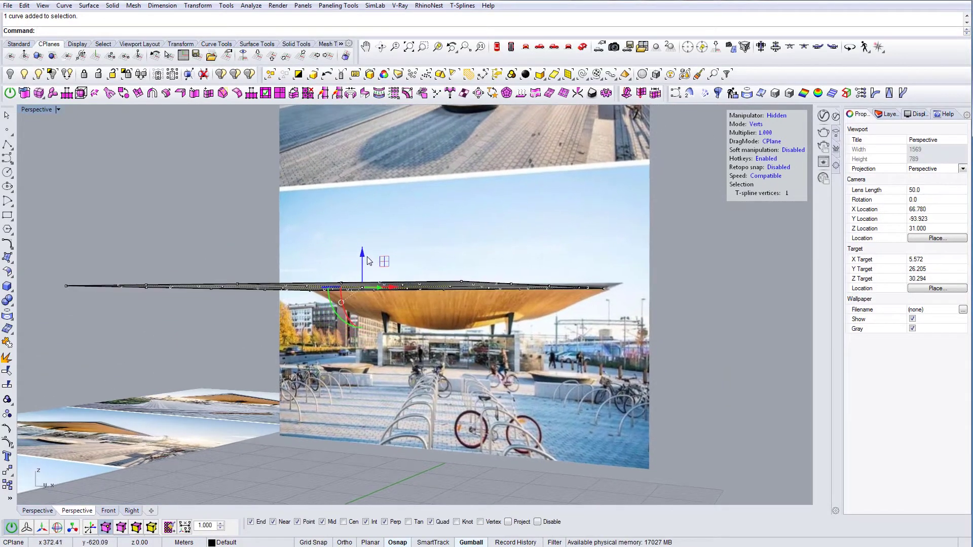
drag(363, 256, 363, 270)
drag(362, 304, 362, 307)
right_drag(361, 307, 433, 281)
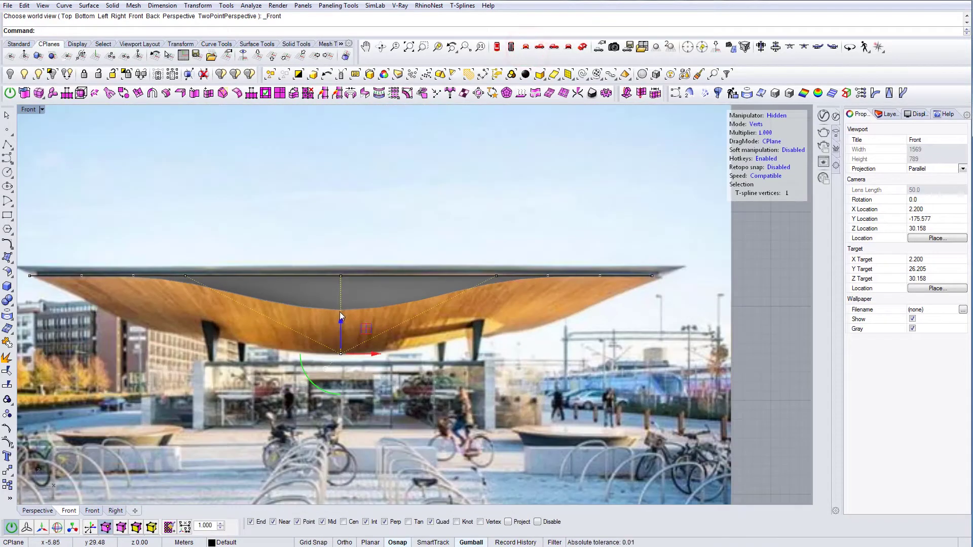
drag(341, 304, 335, 418)
Step: Select the three T-spline vertices around the centre on the front-left quarter and its two central edges, and lower them in the front view
click(582, 50)
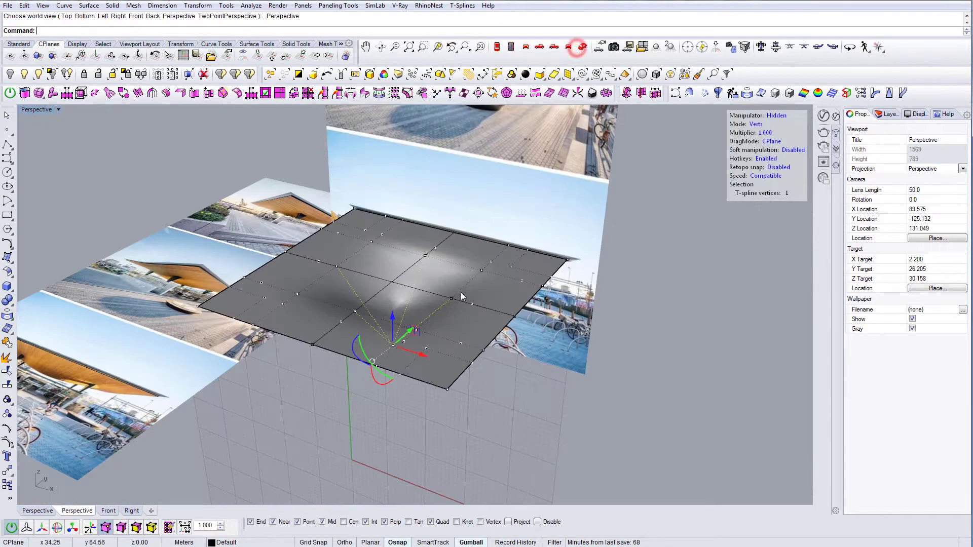
right_drag(461, 292, 319, 260)
scroll(399, 269, up, 6)
scroll(375, 282, down, 4)
click(318, 260)
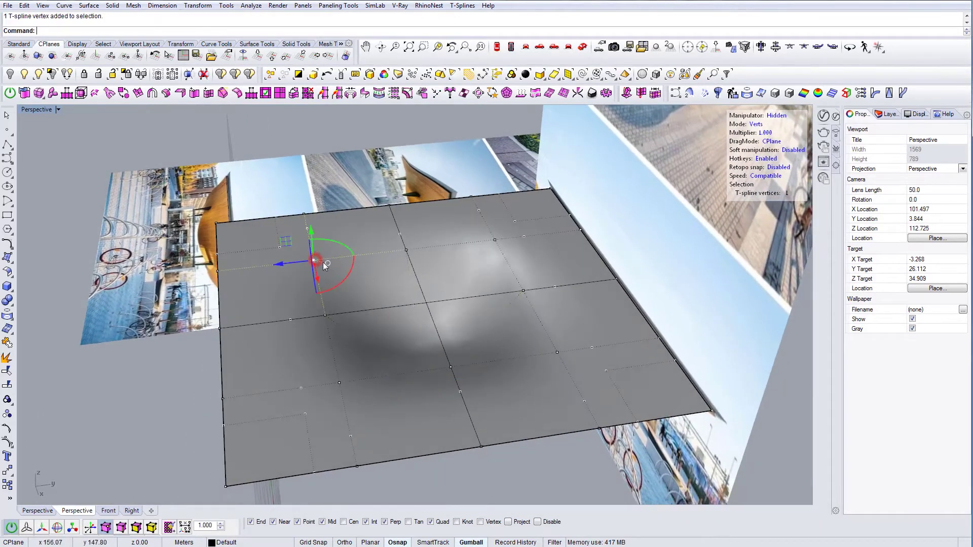
right_drag(382, 266, 331, 277)
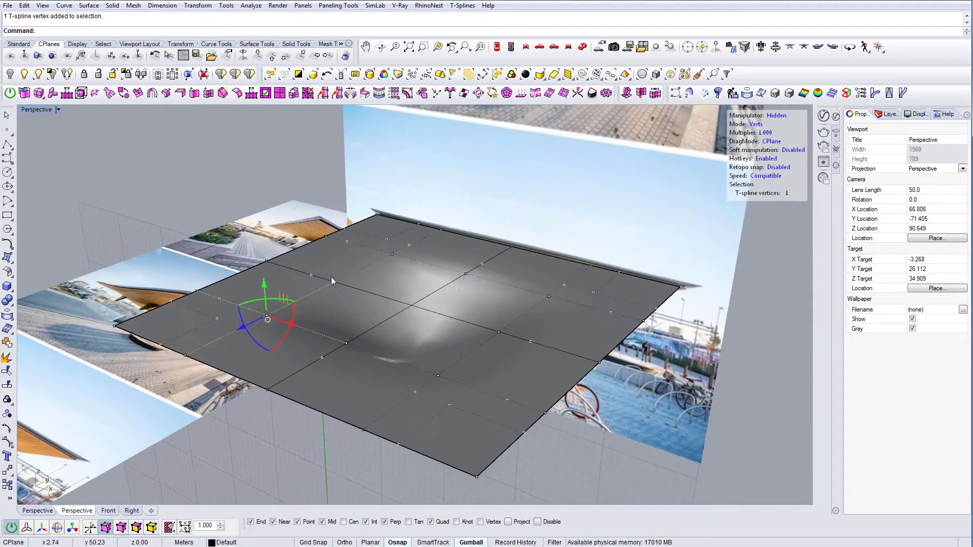
click(336, 282)
click(192, 343)
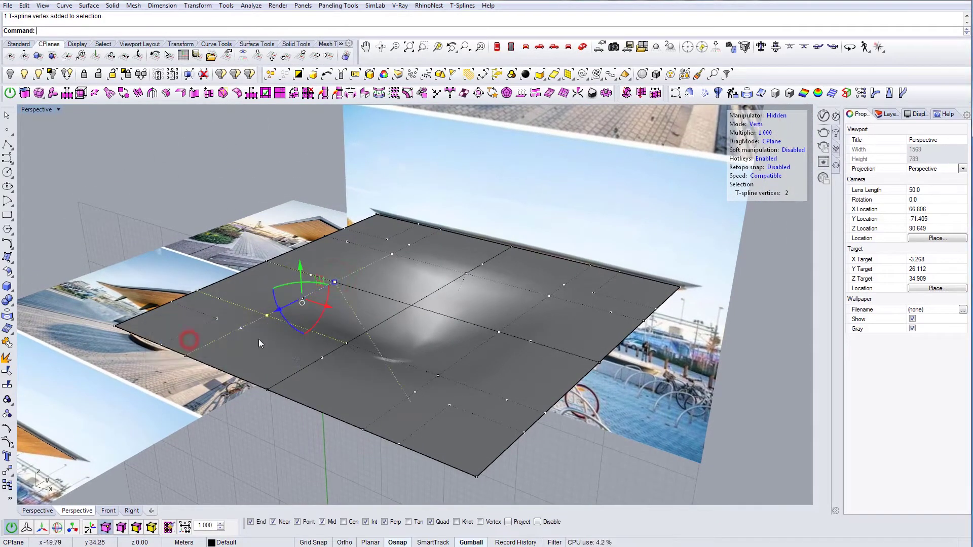
right_drag(192, 342, 409, 318)
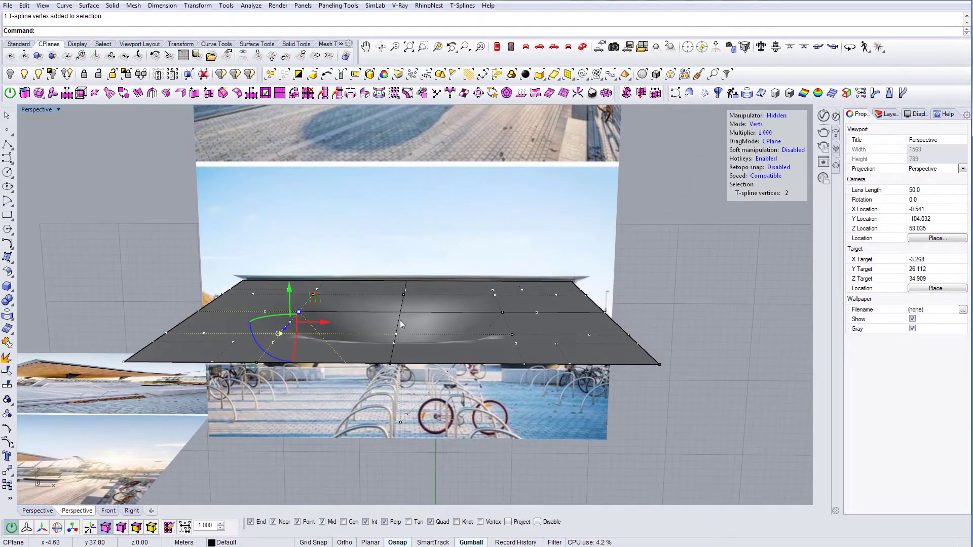
scroll(399, 321, up, 5)
click(386, 363)
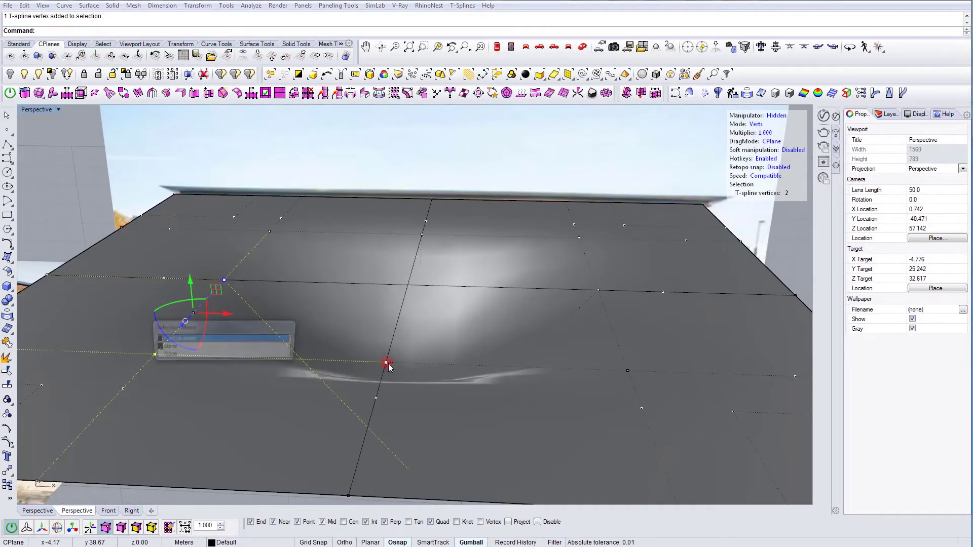
click(190, 340)
right_drag(192, 340, 487, 289)
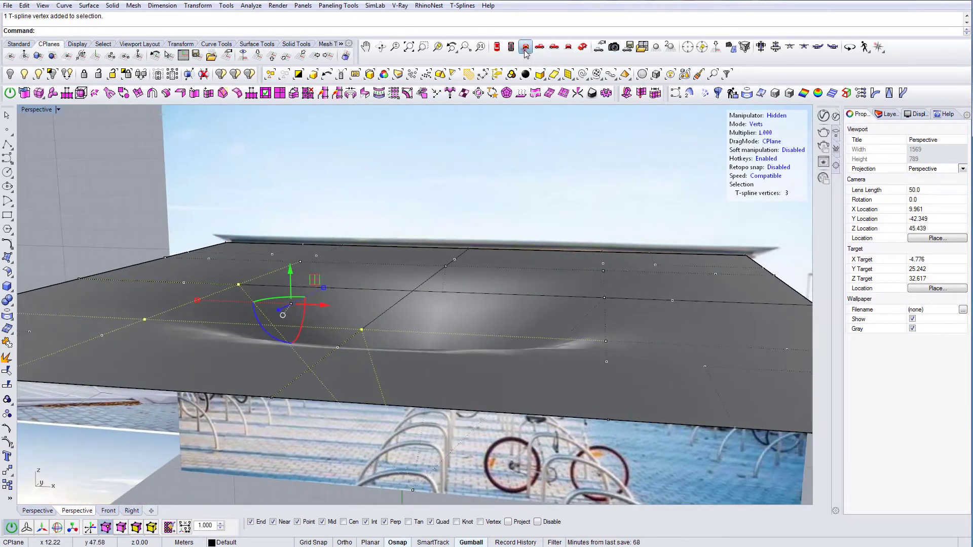
click(526, 48)
drag(358, 234, 355, 320)
Step: Raise the lowest central vertex so the bottom of the surface follows the roof's underside in the picture
click(454, 490)
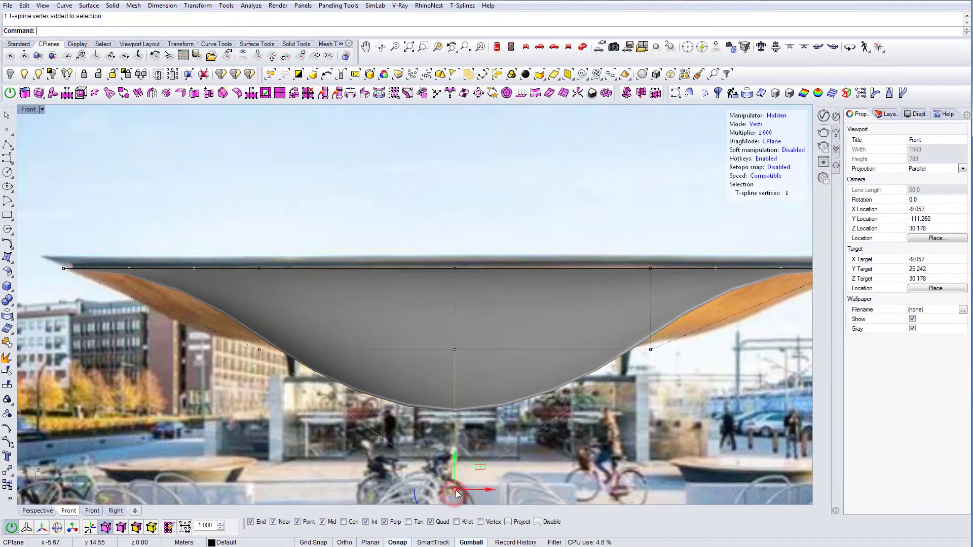
drag(457, 466, 453, 368)
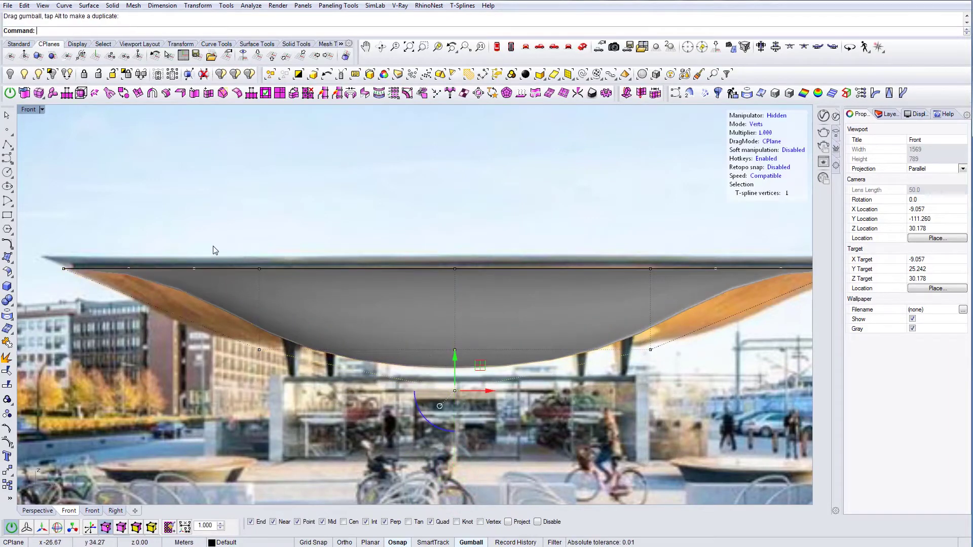
Step: Lower the outer vertices on the left, front and right central edges by about 7.4 m to match the roof profile in the front view
click(582, 48)
right_drag(515, 379, 349, 314)
click(350, 296)
click(349, 314)
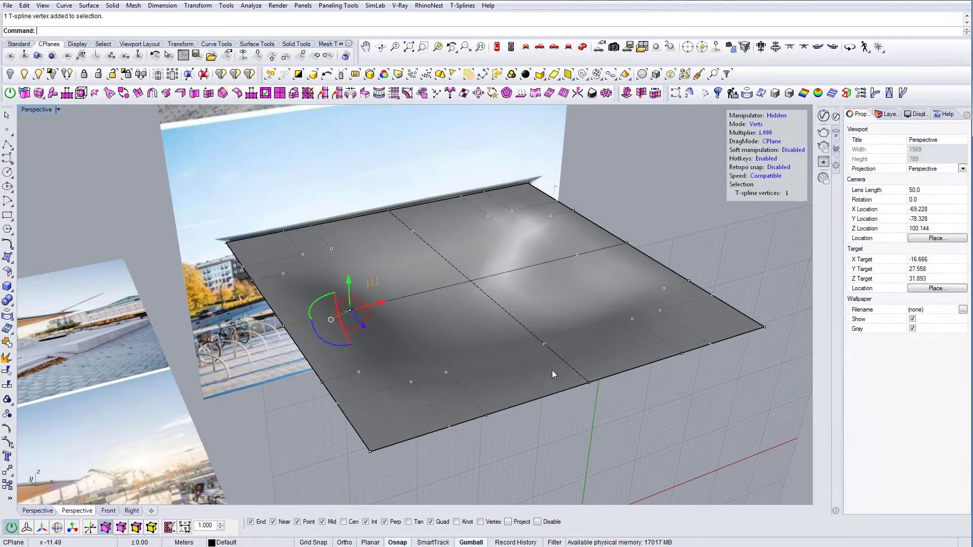
click(544, 345)
click(208, 340)
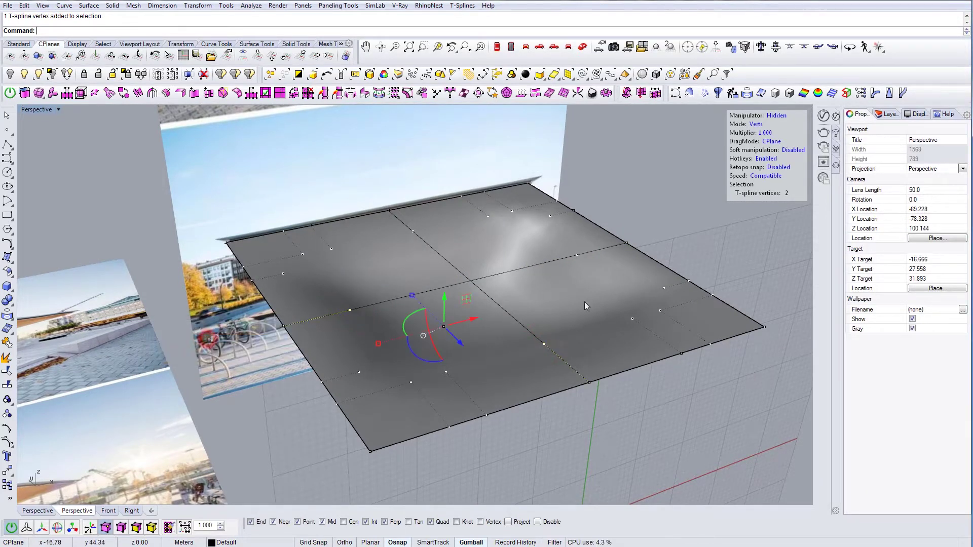
shift+click(576, 256)
click(180, 339)
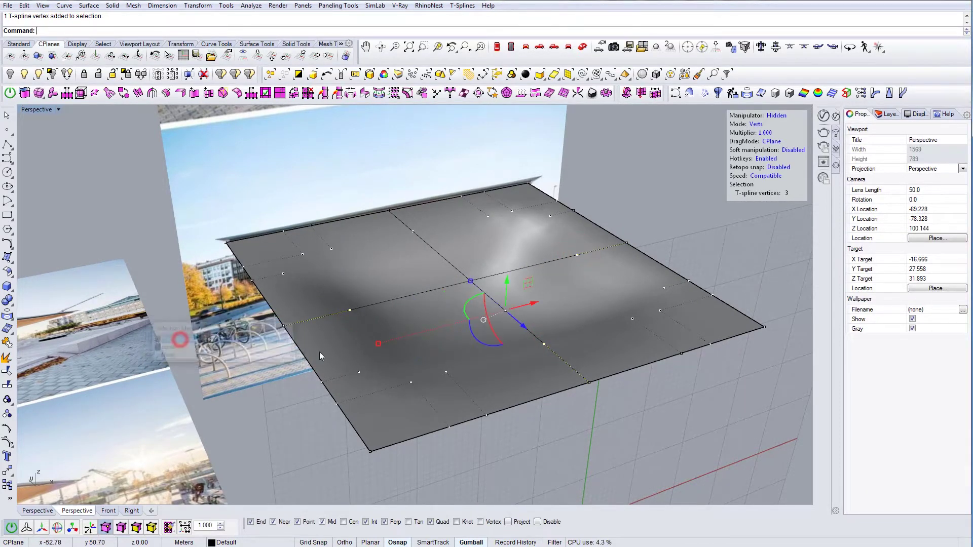
right_drag(532, 355, 494, 276)
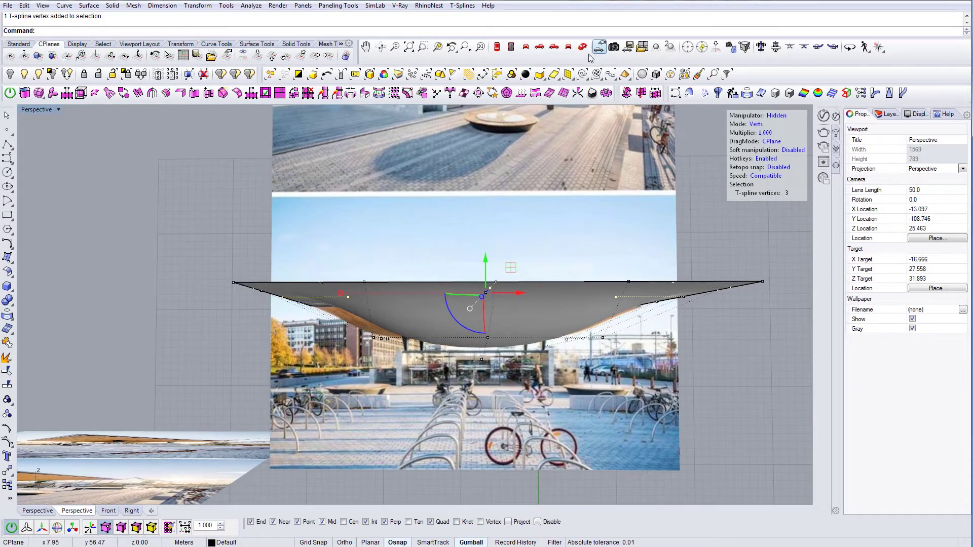
click(525, 47)
drag(483, 264, 484, 277)
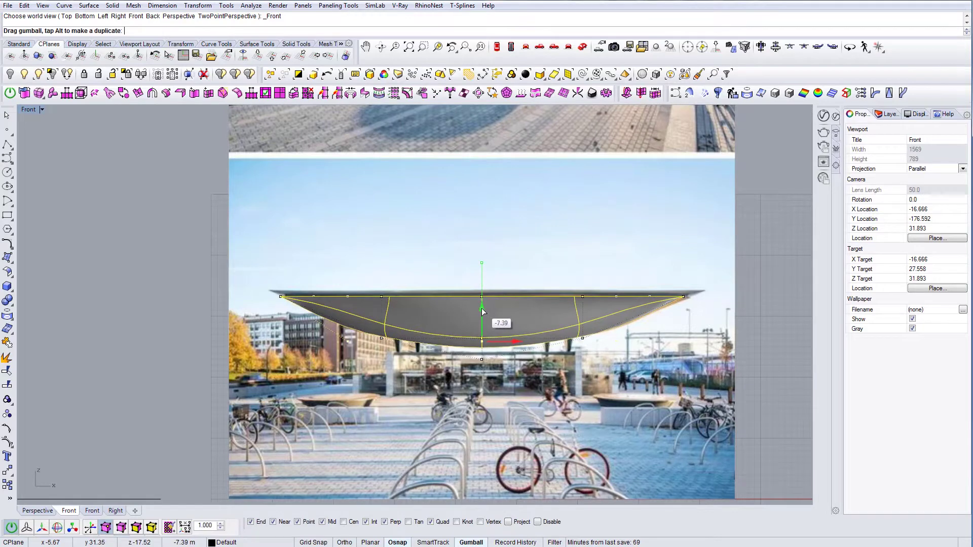
drag(482, 311, 485, 307)
scroll(493, 306, up, 4)
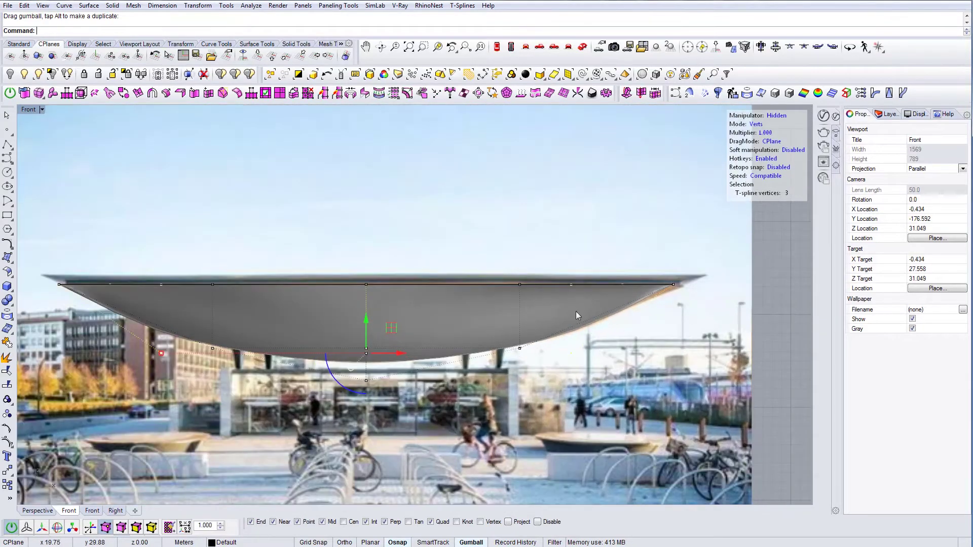
right_drag(522, 359, 553, 354)
drag(552, 345, 551, 312)
right_drag(433, 294, 416, 310)
Step: Clear the selection, return to the perspective view and turn off T-spline vertex editing
click(482, 221)
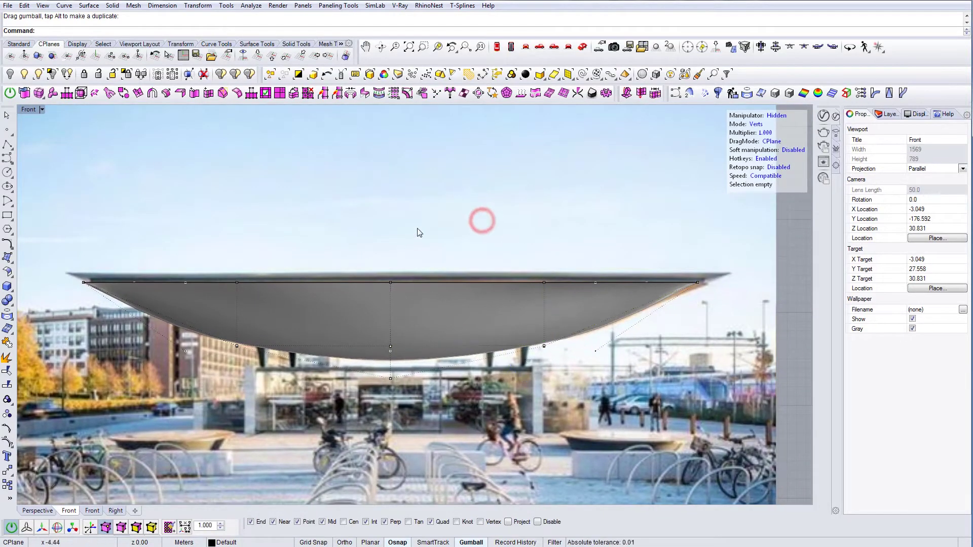
click(583, 46)
right_drag(432, 272, 514, 297)
scroll(510, 297, down, 4)
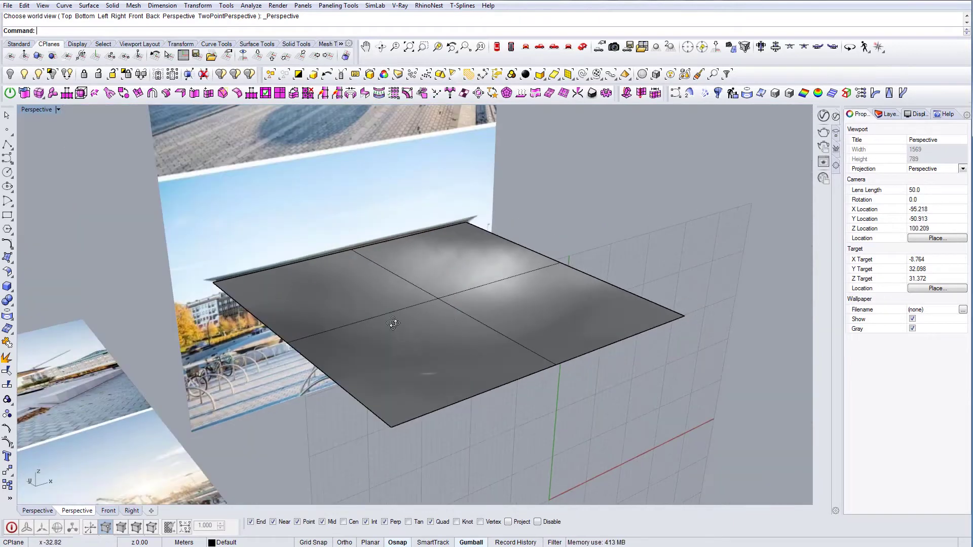
Step: Compare the shaped T-spline surface with the curved roof in the reference photos
right_drag(393, 323, 289, 311)
scroll(405, 282, down, 5)
shift+right_drag(404, 282, 350, 380)
scroll(404, 231, up, 4)
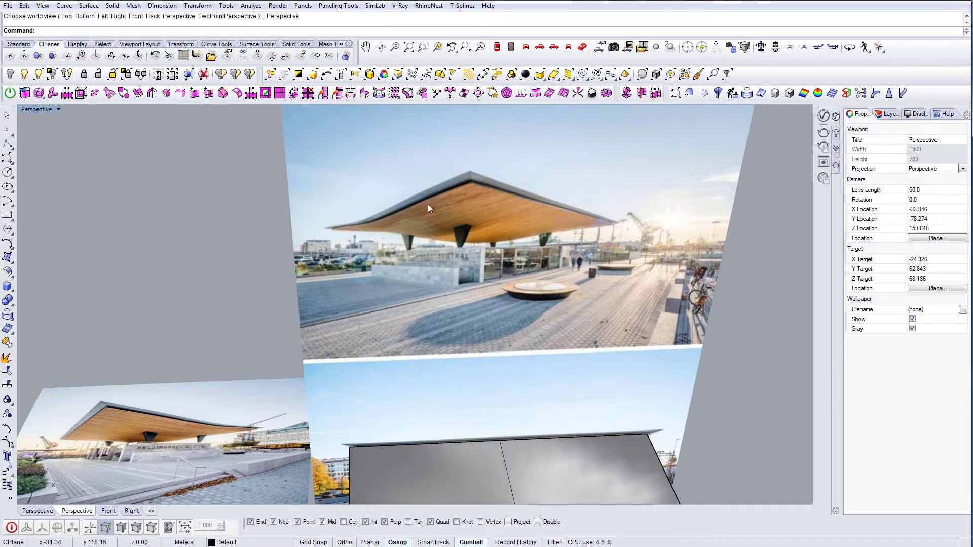
scroll(464, 214, down, 8)
mouse_move(498, 323)
right_down()
mouse_move(479, 273)
mouse_move(498, 320)
right_up()
scroll(482, 303, up, 2)
Step: Reopen the T-spline surface for vertex editing, undo the drag of the two left-edge vertices and clear the selection
click(476, 375)
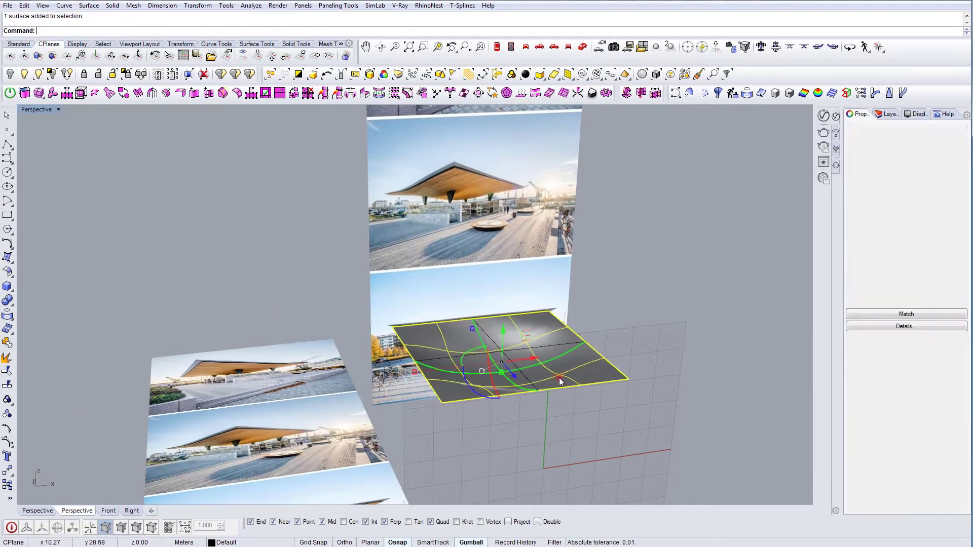
right_drag(451, 362, 476, 330)
scroll(466, 368, up, 4)
scroll(431, 344, up, 3)
key(ctrl+z)
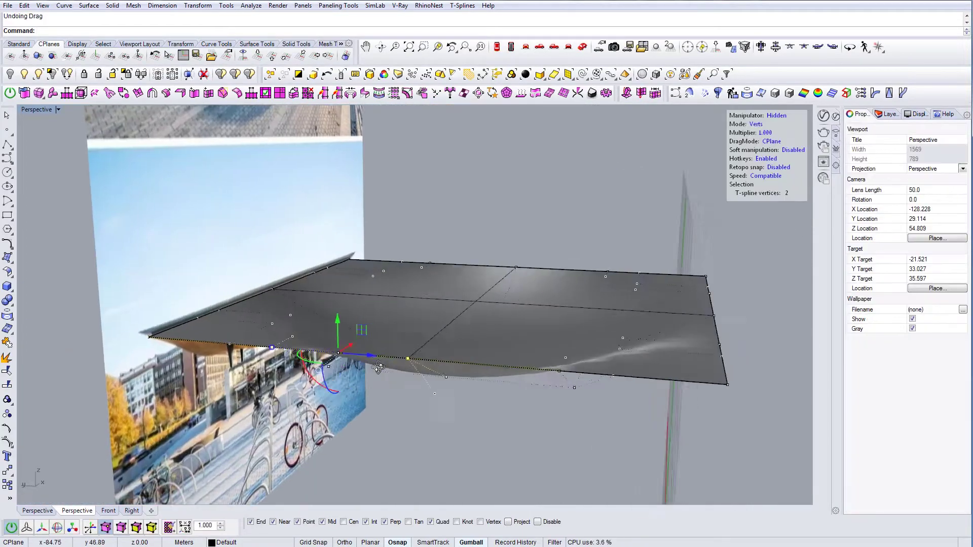
right_drag(406, 355, 325, 399)
key(Escape)
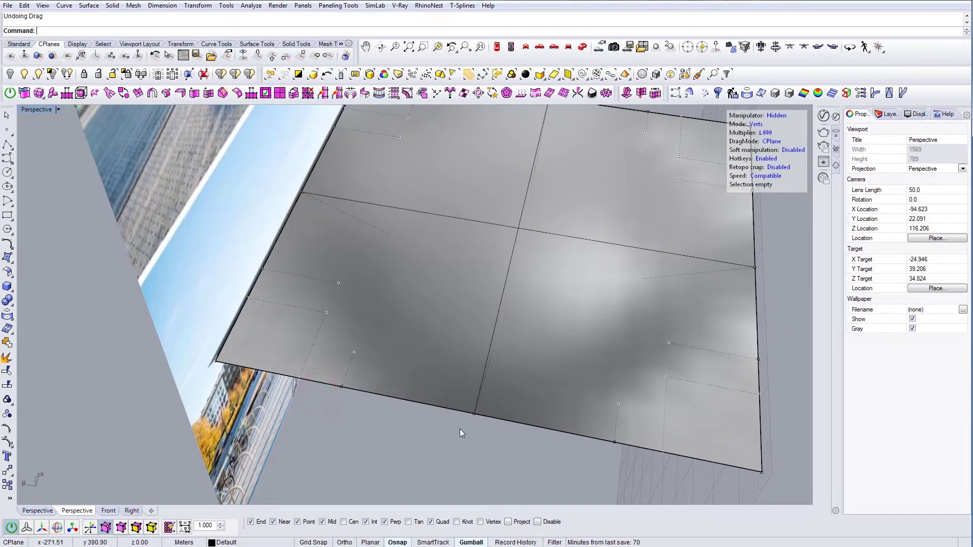
Step: Slightly lower the middle and adjacent rear vertices of the surface's left edge, and lower the middle vertex a little more
drag(382, 397, 494, 438)
right_drag(495, 438, 343, 401)
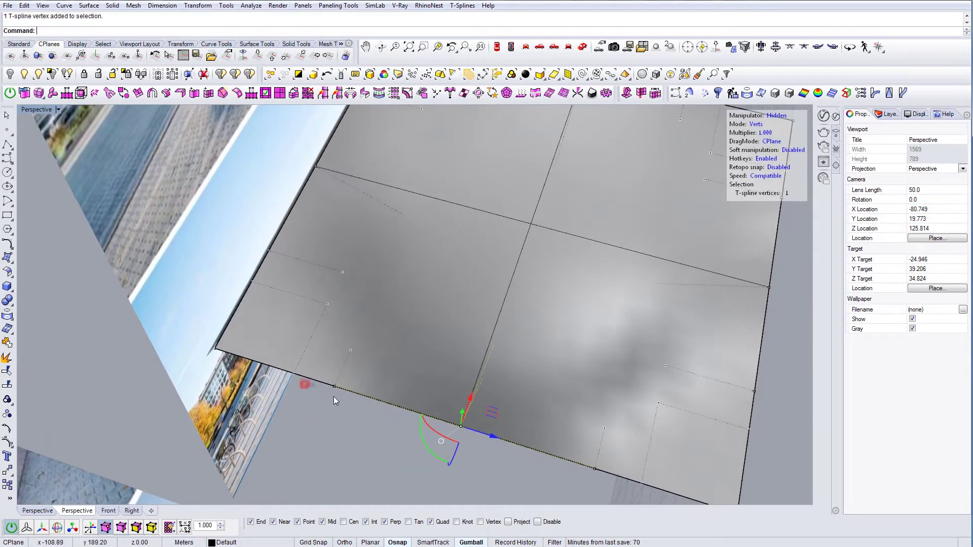
shift+drag(292, 373, 355, 405)
right_drag(355, 406, 403, 292)
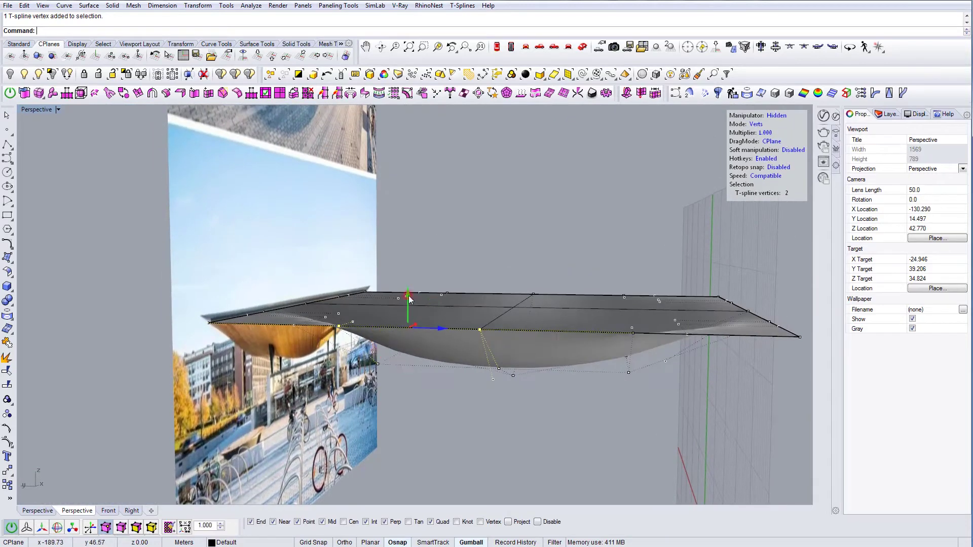
drag(409, 299, 415, 304)
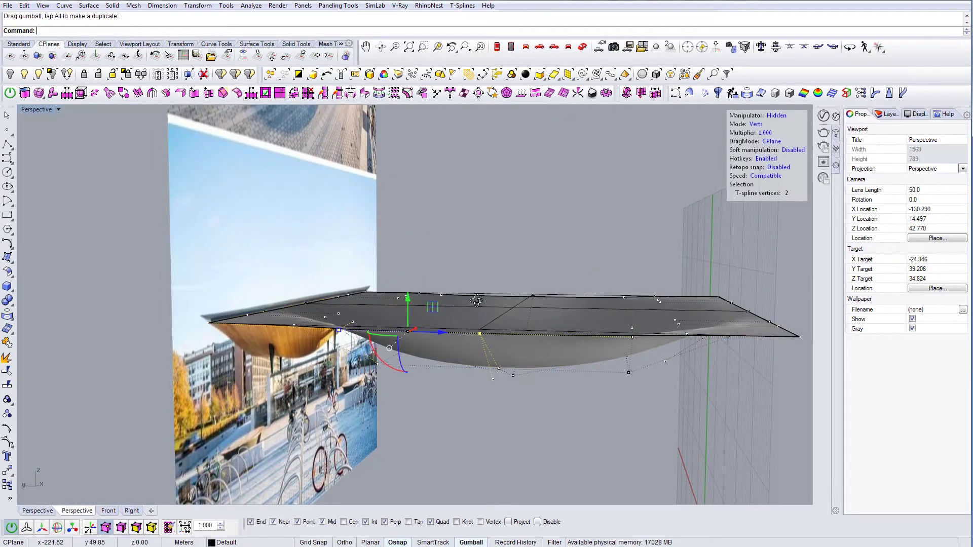
right_drag(414, 303, 485, 316)
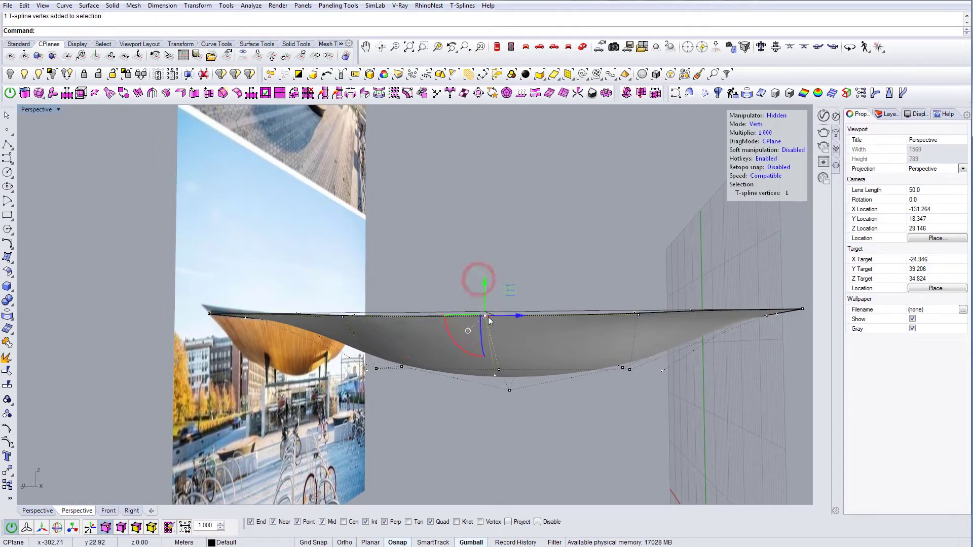
drag(484, 293, 485, 296)
right_drag(485, 296, 412, 302)
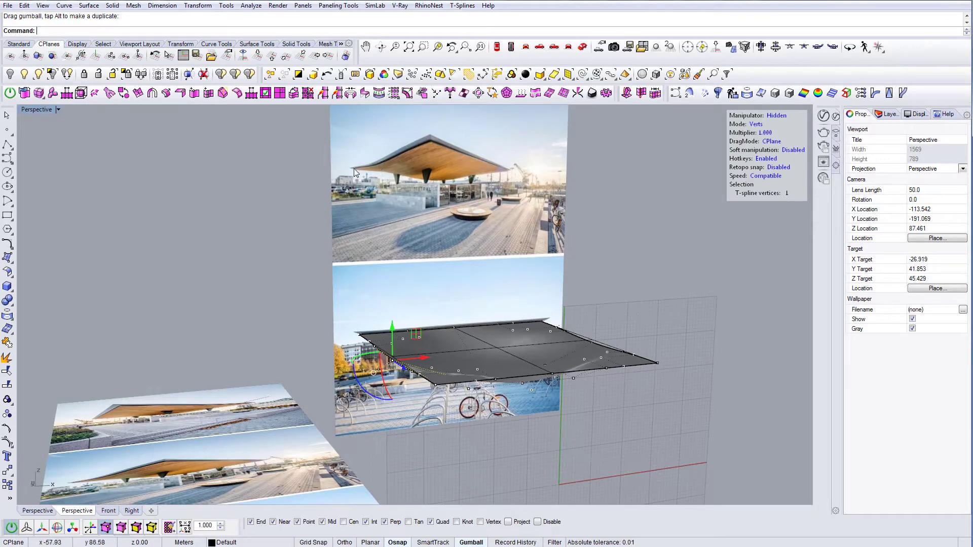
Step: Lower the six T-spline vertices along the surface's front side very slightly and clear the selection
right_drag(368, 163, 530, 330)
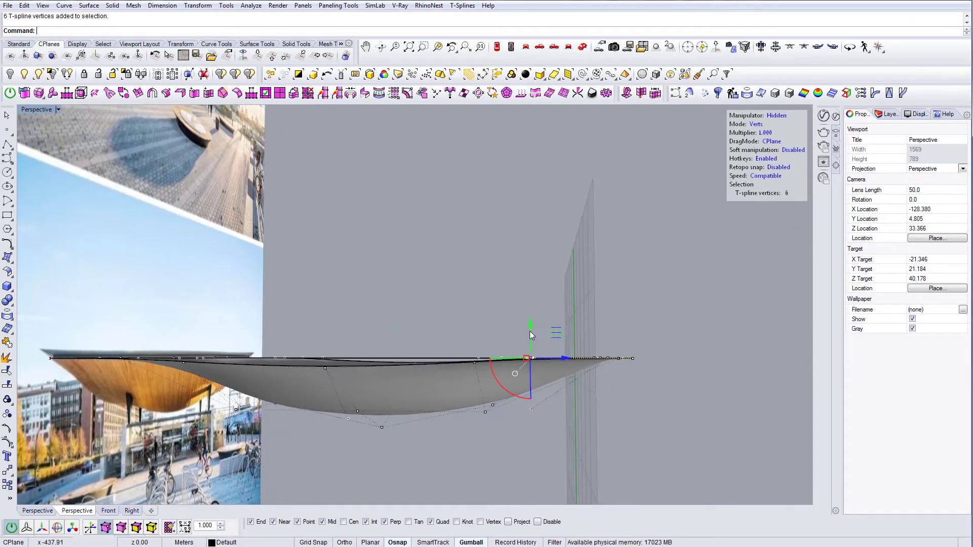
drag(531, 332, 531, 333)
click(494, 293)
right_drag(476, 294, 334, 334)
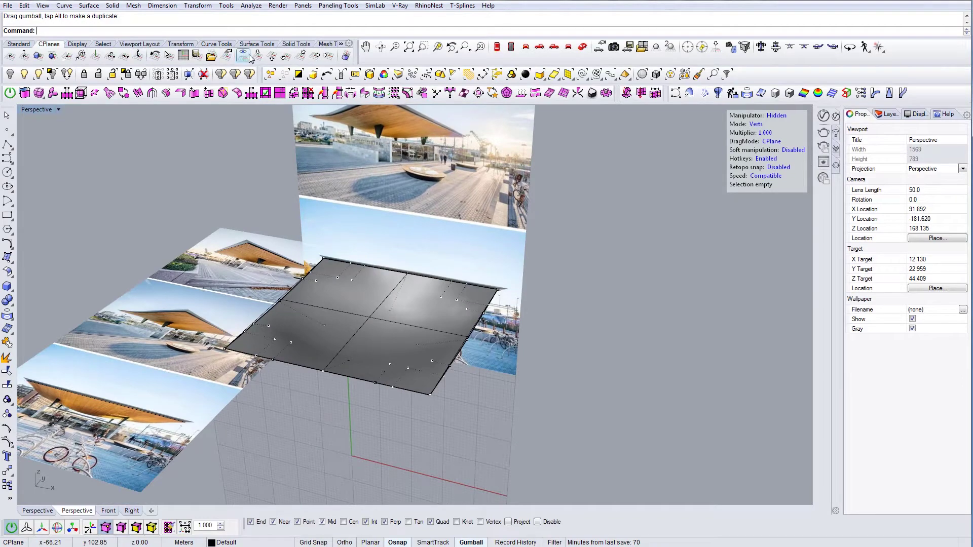
Step: Leave vertex editing, select all curves with SelCrv and delete them, keeping only the T-spline surface
right_drag(441, 293, 381, 346)
click(380, 343)
click(370, 332)
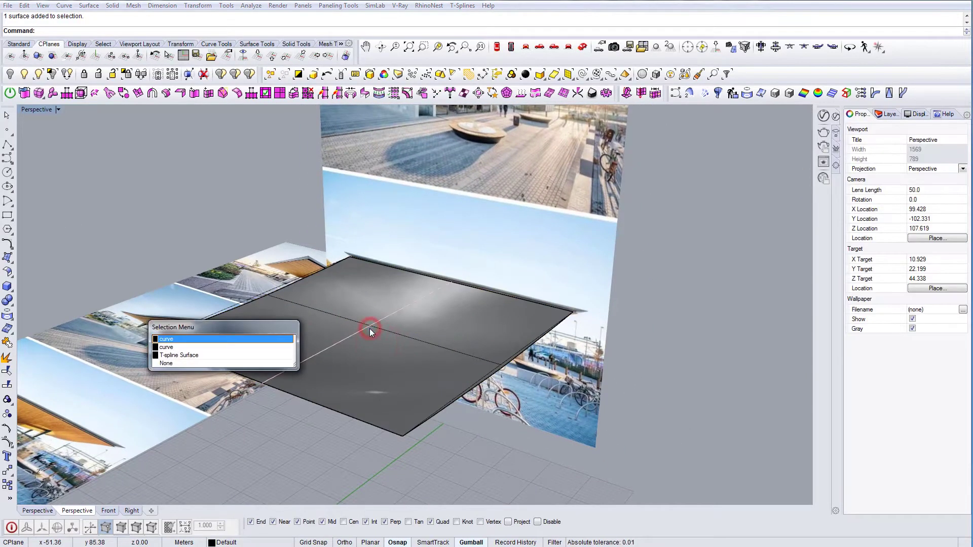
click(181, 345)
text(C)
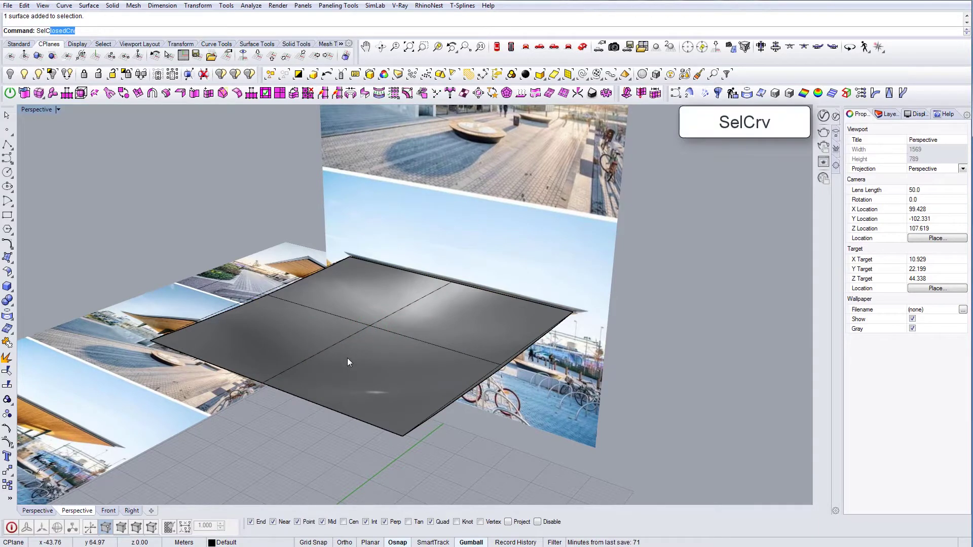
text(rv)
key(Return)
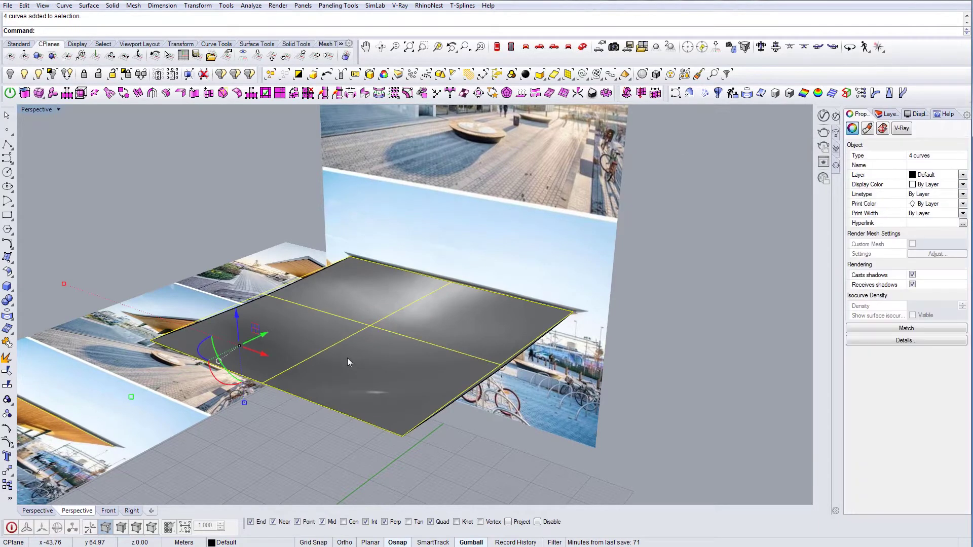
key(Delete)
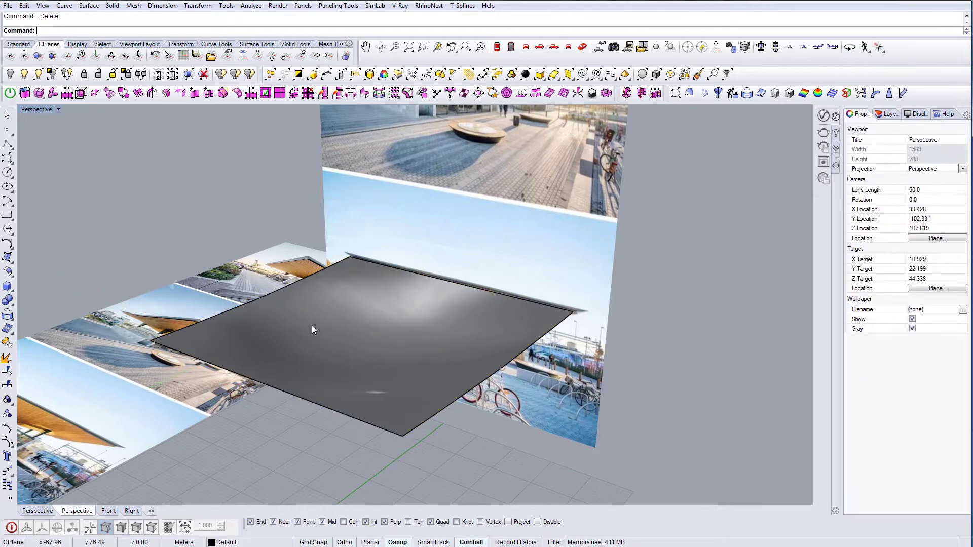
Step: Convert the T-spline roof to a NURBS surface and delete the original T-spline
right_drag(312, 326, 349, 330)
click(361, 325)
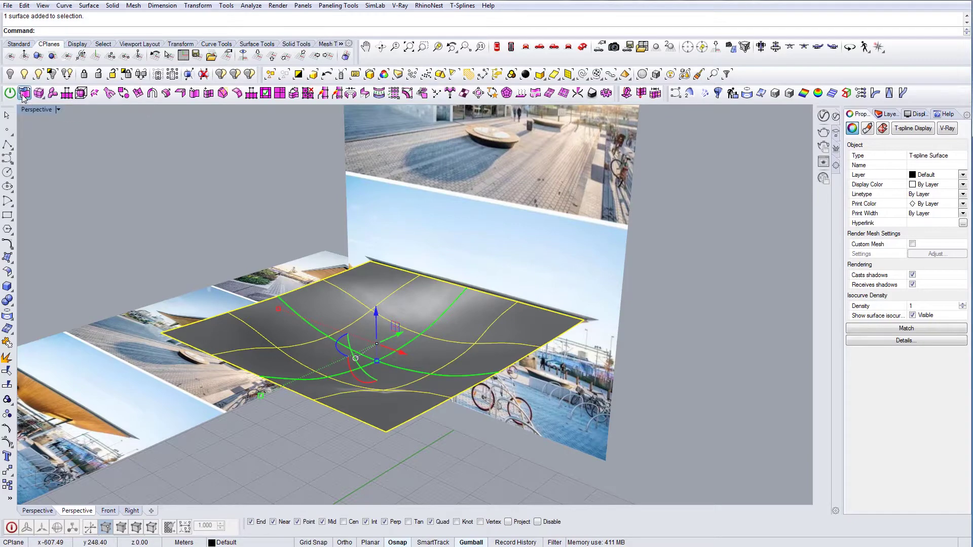
key(Escape)
right_drag(355, 326, 356, 379)
click(400, 366)
key(Escape)
click(461, 361)
key(Escape)
key(Delete)
scroll(355, 379, up, 3)
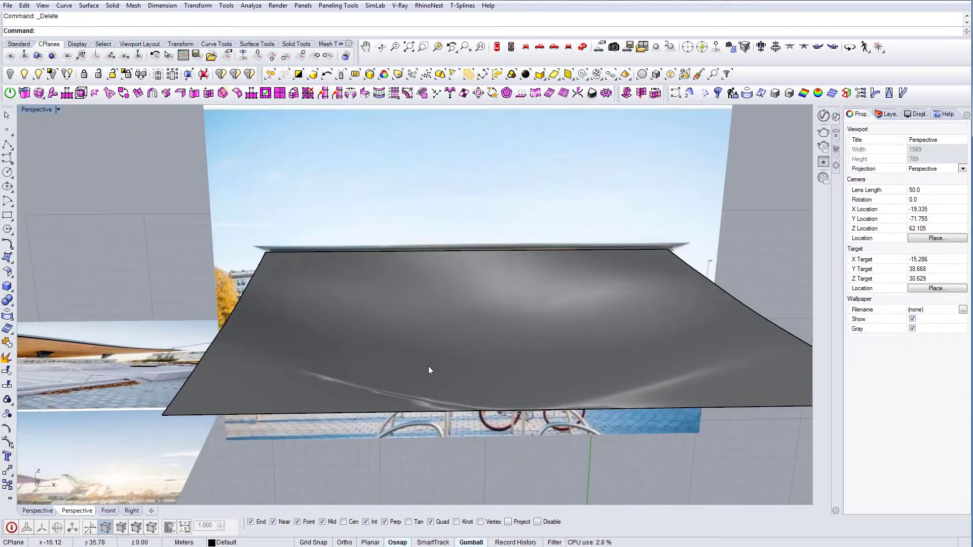
Step: Raise the roof surface slightly along Z to give the roof a thin vertical edge
right_drag(526, 363, 330, 363)
click(558, 333)
scroll(329, 361, up, 3)
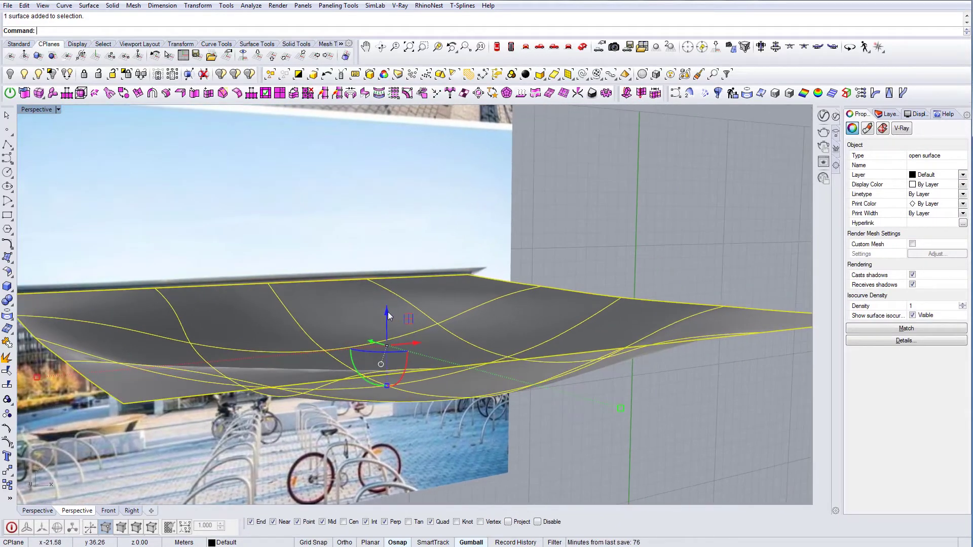
drag(387, 311, 388, 309)
right_drag(471, 326, 716, 397)
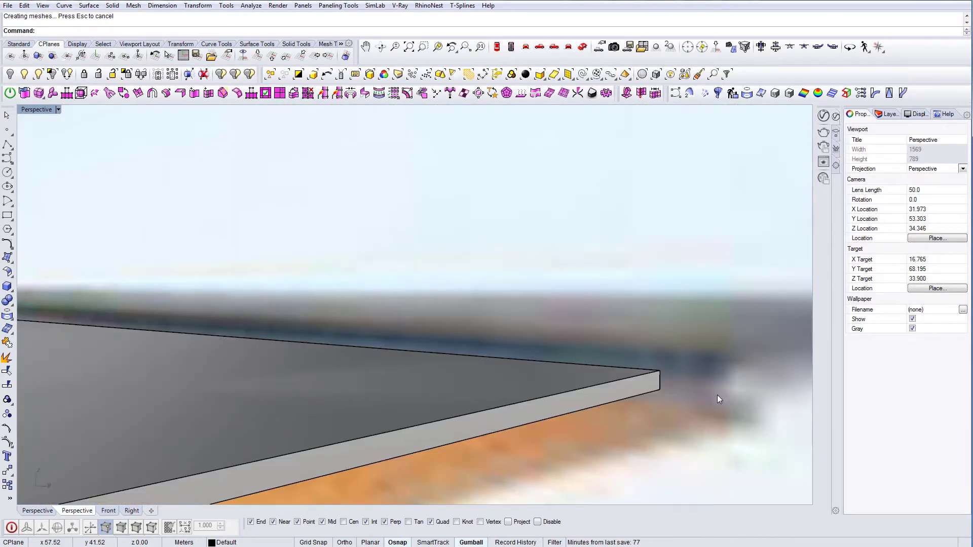
scroll(716, 396, down, 8)
Step: Duplicate the top roof surface's border with DupBorder and undo the drag of the resulting curve
right_drag(591, 392, 601, 360)
click(601, 361)
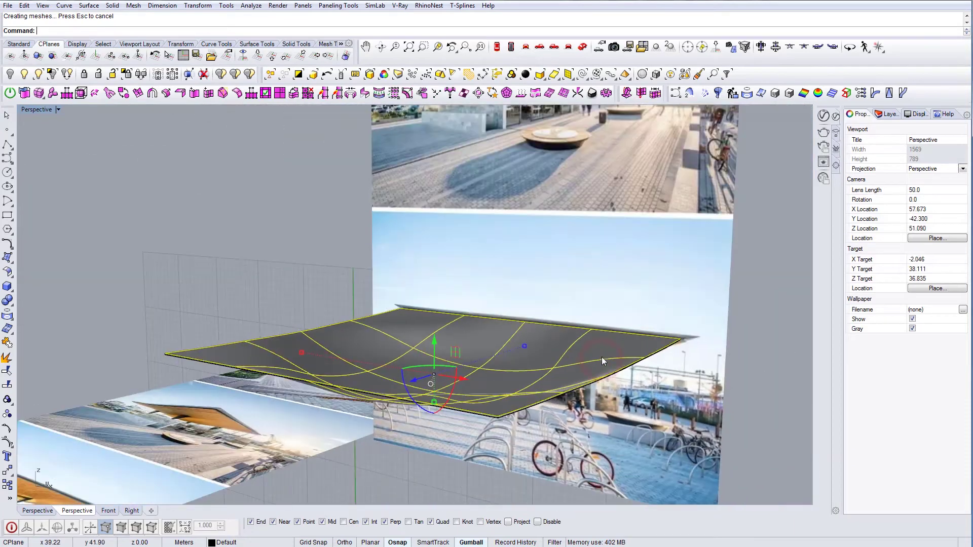
right_drag(601, 357, 628, 381)
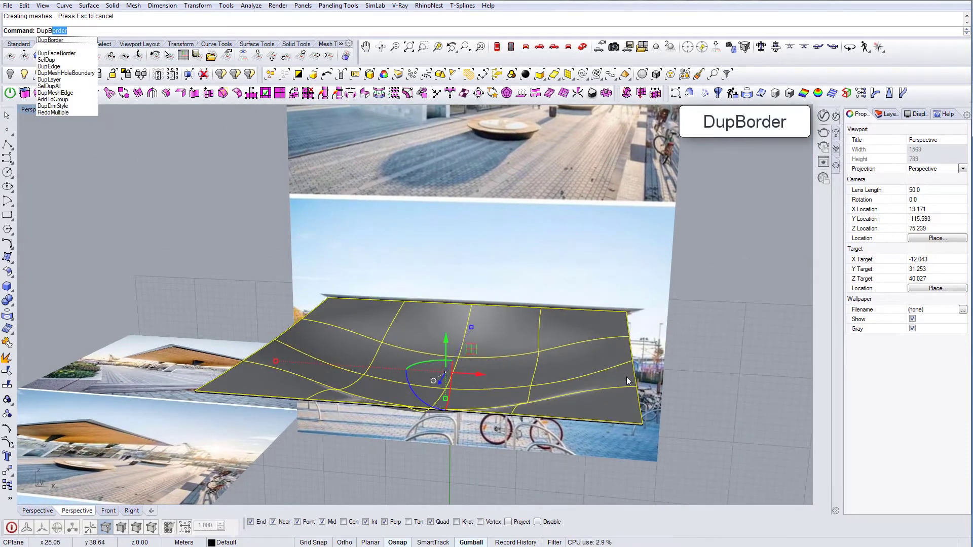
key(Return)
right_drag(462, 375, 445, 364)
right_drag(450, 400, 390, 364)
key(ctrl+z)
Step: Offset the border curve inward on the top roof surface by 0.5 with OffsetCrvOnSrf, flipping the offset direction
scroll(389, 369, down, 4)
scroll(391, 359, up, 5)
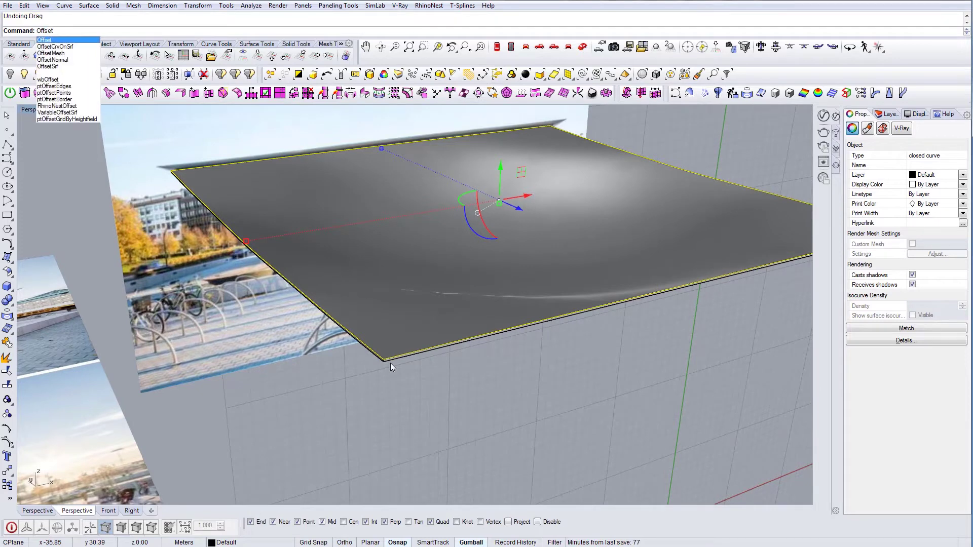
key(Return)
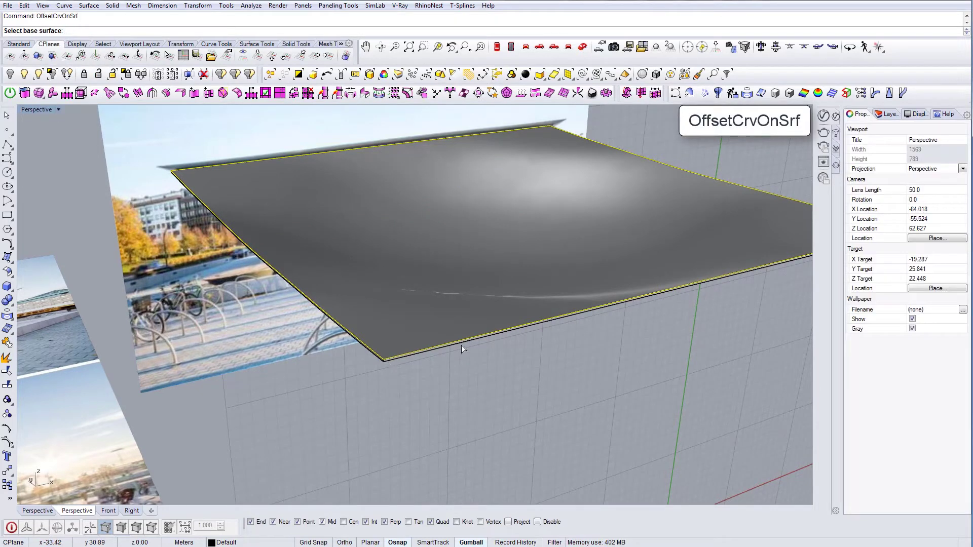
click(390, 335)
right_drag(391, 333, 406, 335)
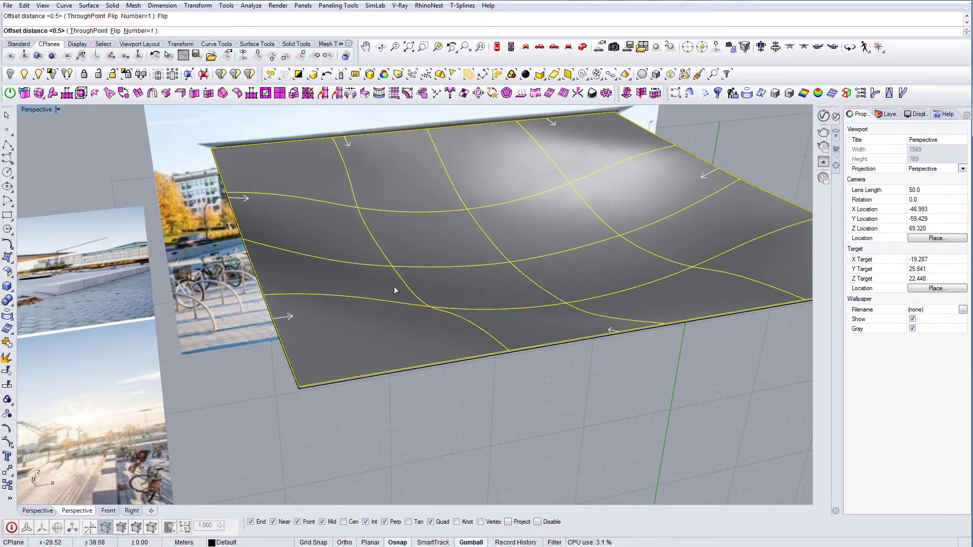
key(Return)
right_drag(346, 295, 325, 303)
scroll(282, 238, up, 3)
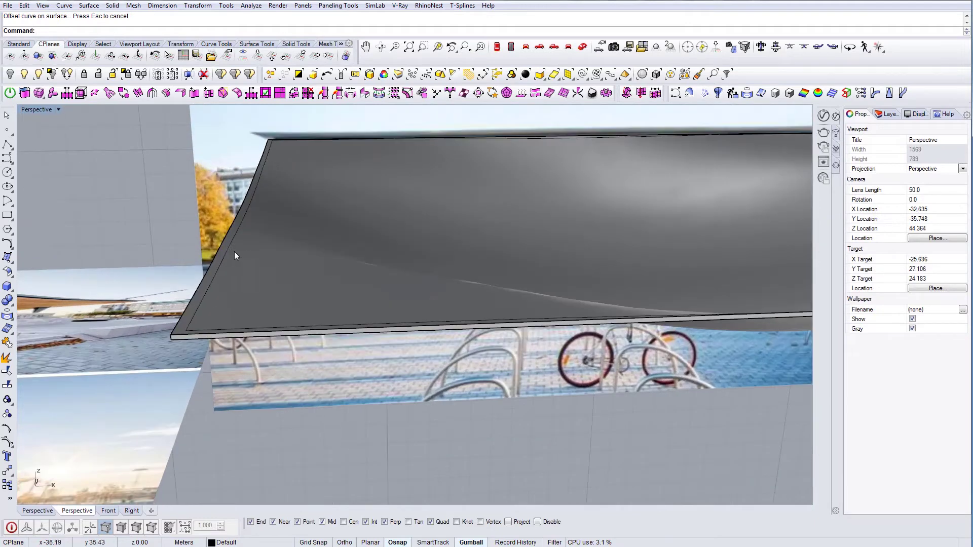
Step: Extend the inner offset curve slightly upward to form a thin raised rim set back from the roof's edge
click(226, 245)
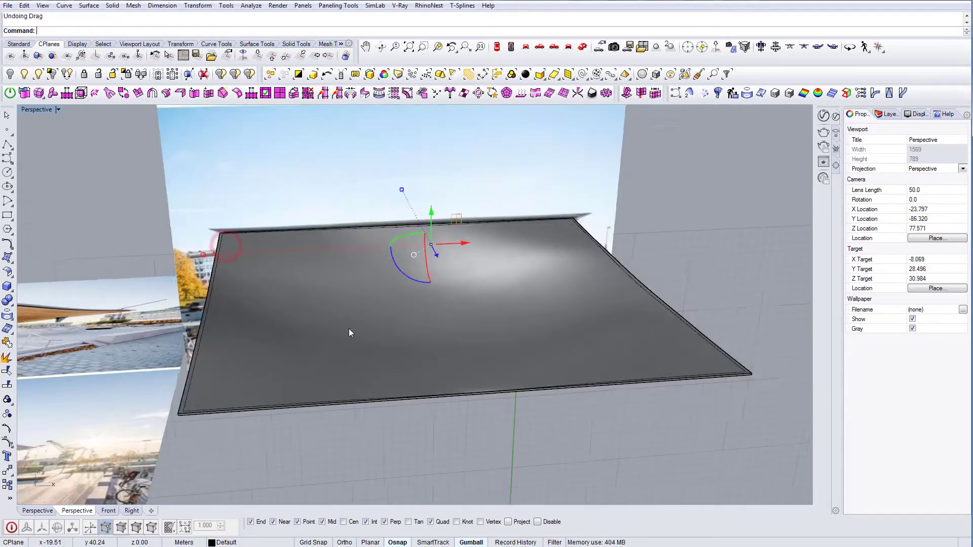
right_drag(349, 329, 487, 309)
scroll(351, 363, up, 3)
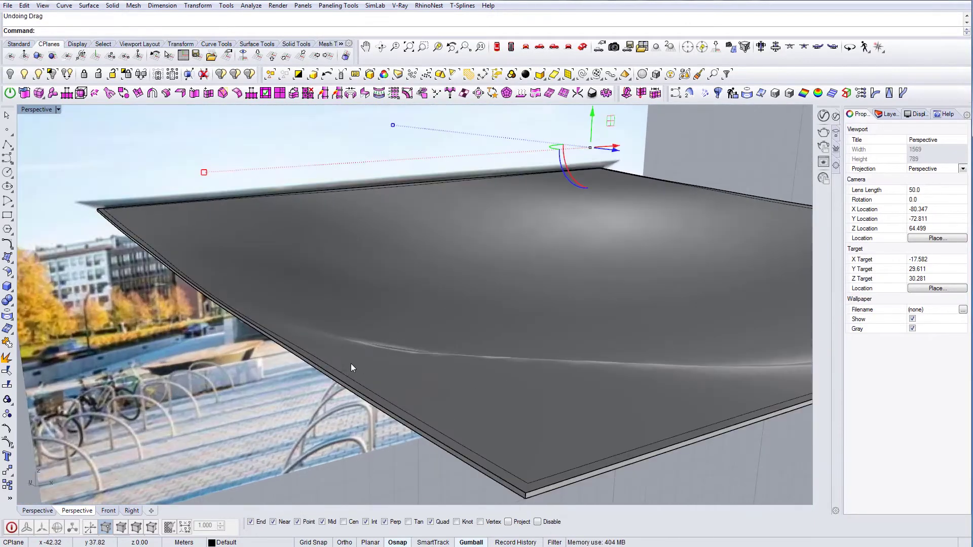
right_drag(351, 364, 328, 373)
click(297, 405)
scroll(287, 346, down, 5)
right_drag(446, 335, 369, 314)
scroll(477, 312, up, 2)
right_drag(477, 312, 374, 302)
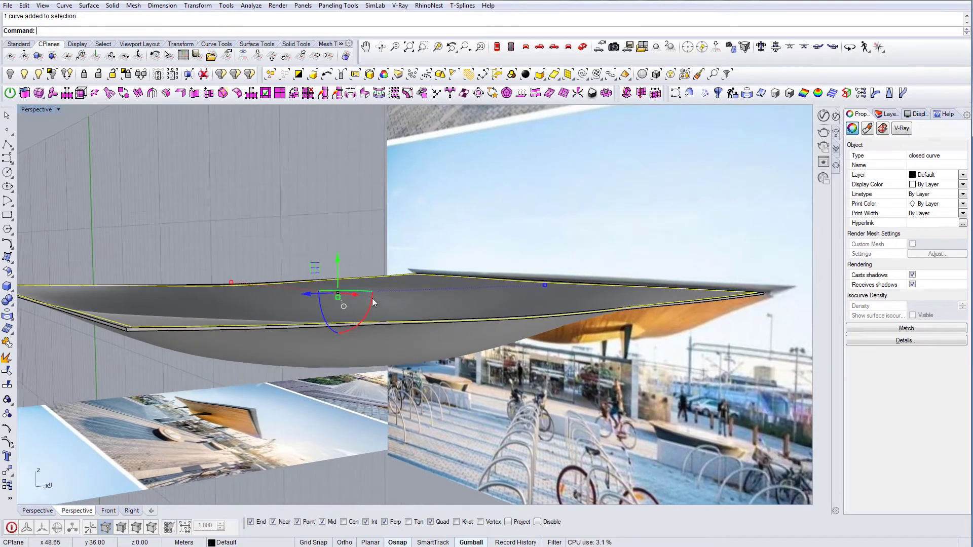
alt+drag(338, 264, 339, 263)
key(Escape)
right_drag(363, 278, 403, 296)
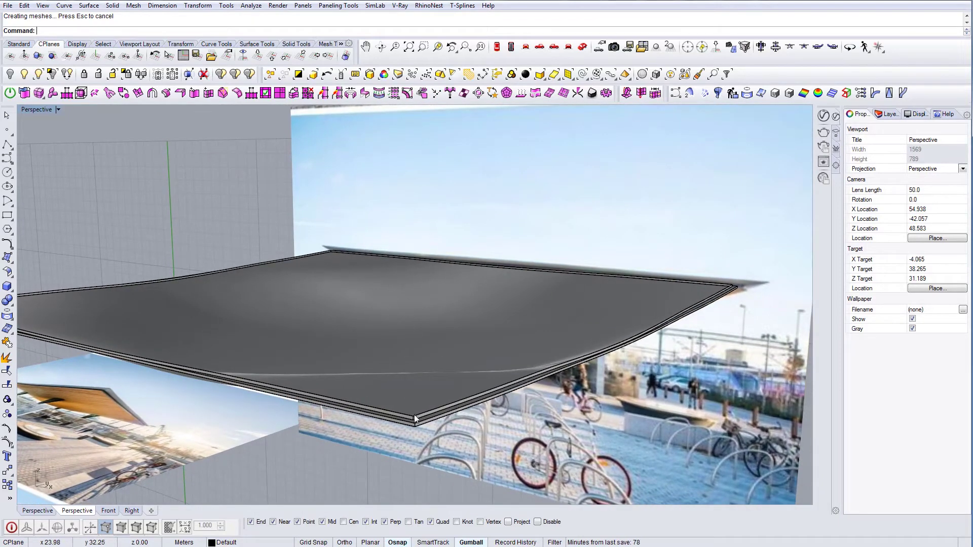
Step: Examine the raised rim and the outer edge band at the roof's corners
click(413, 420)
right_drag(386, 398, 516, 407)
key(Escape)
click(562, 456)
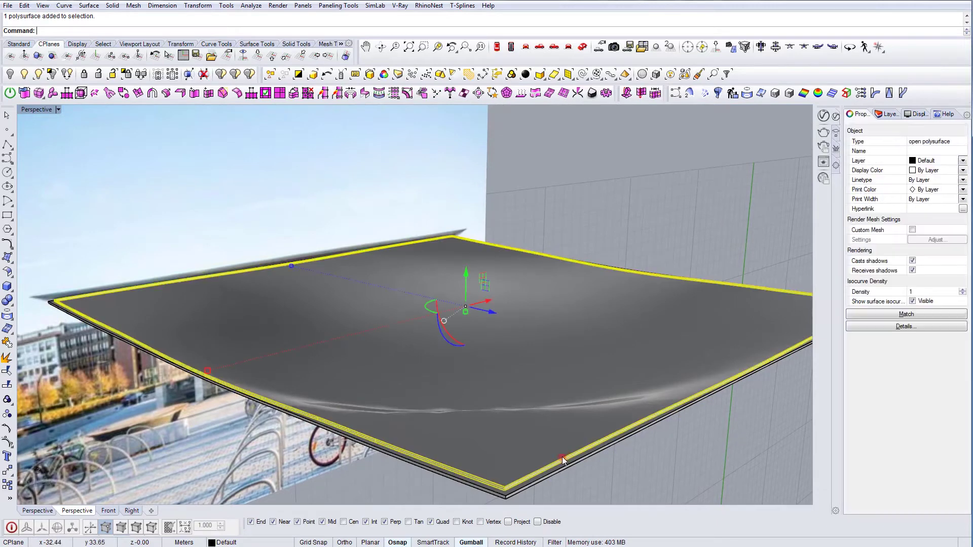
right_drag(543, 439, 439, 433)
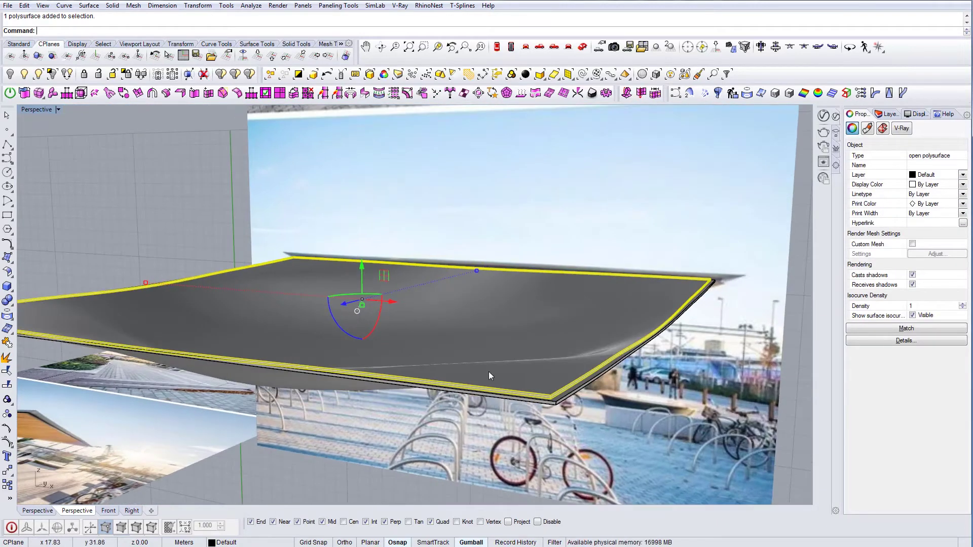
key(Escape)
right_drag(489, 372, 513, 378)
scroll(647, 400, up, 3)
click(637, 397)
click(635, 396)
shift+right_drag(513, 378, 484, 381)
key(Escape)
scroll(476, 414, up, 3)
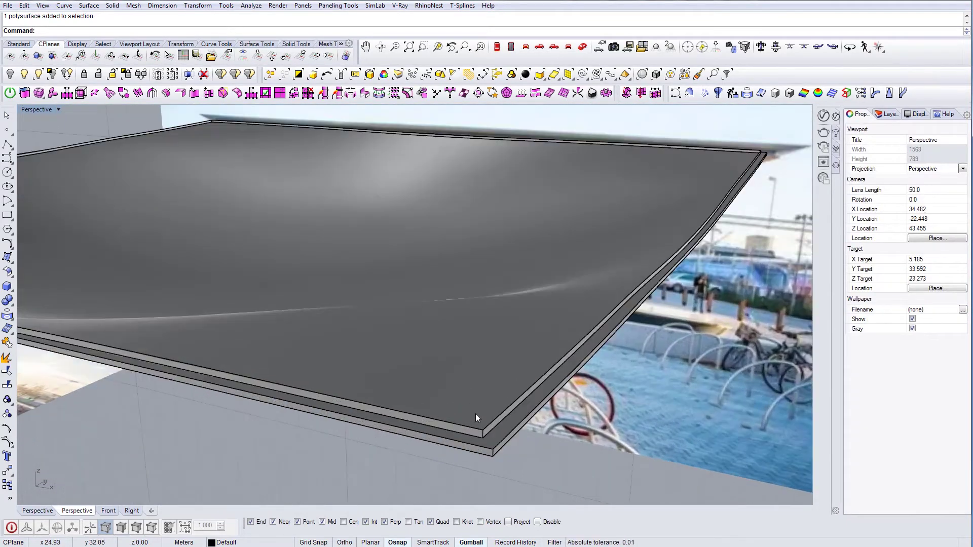
Step: Duplicate the borders of the raised rim polysurface with DupBorder
click(472, 428)
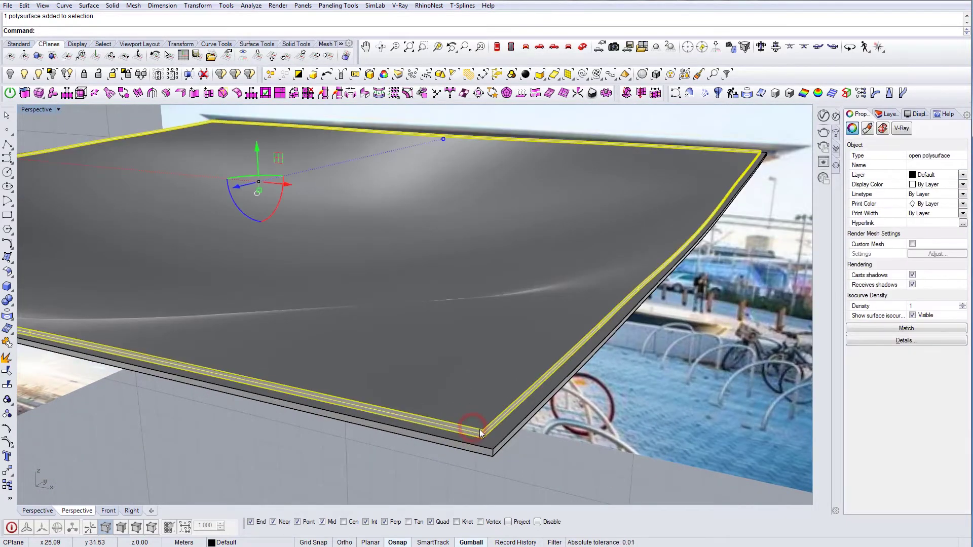
key(Return)
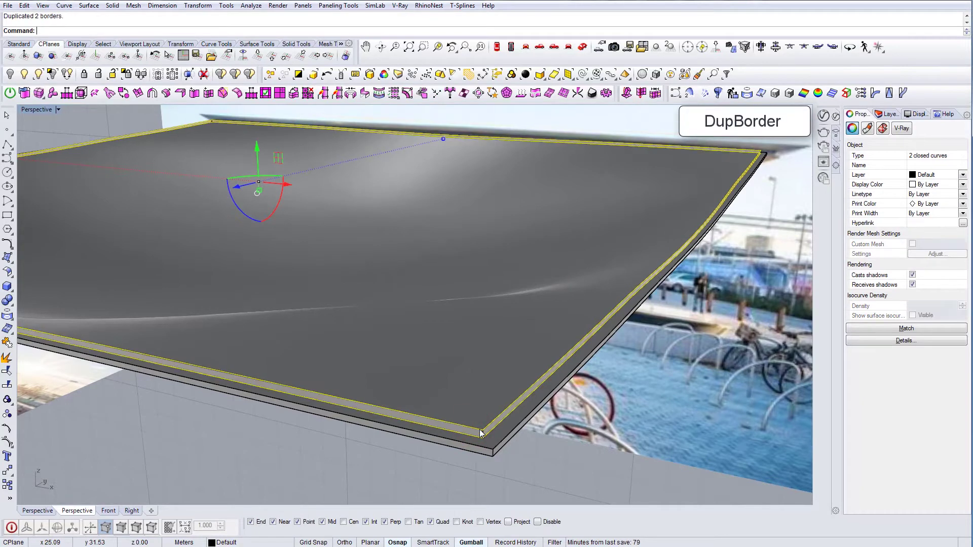
scroll(497, 436, down, 4)
right_drag(497, 436, 473, 437)
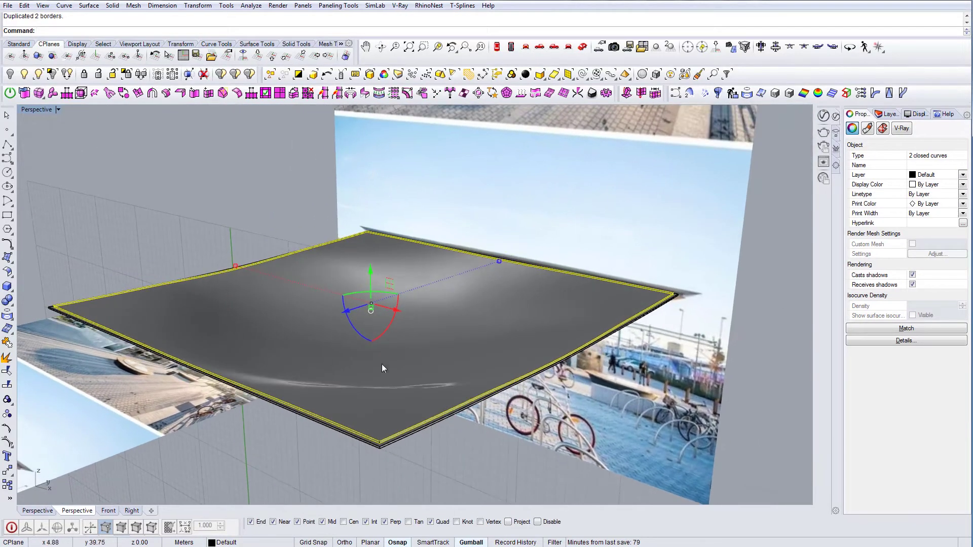
Step: Fill the raised rim's upper border curve with a Patch surface using 20 U spans and 20 V spans
shift+right_drag(382, 364, 407, 333)
scroll(443, 368, up, 3)
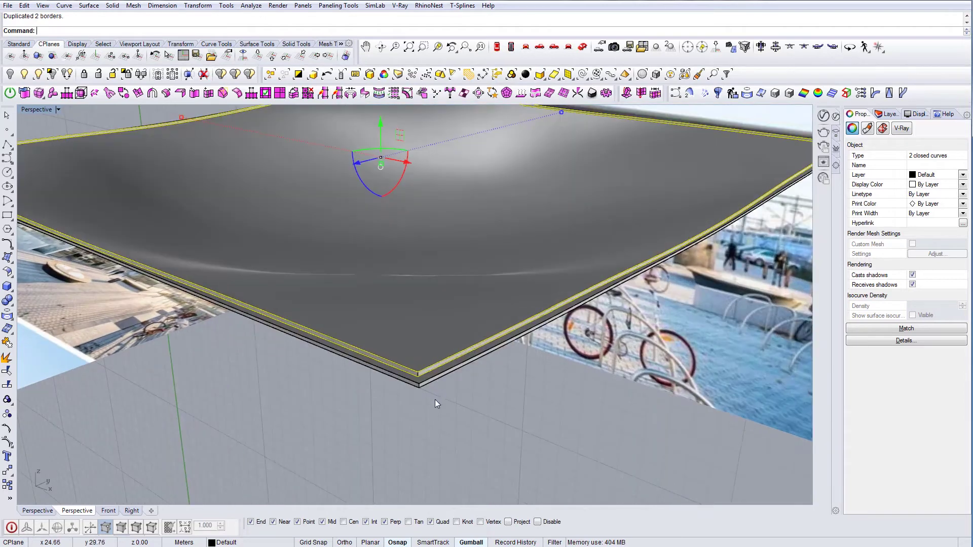
ctrl+drag(406, 379, 404, 378)
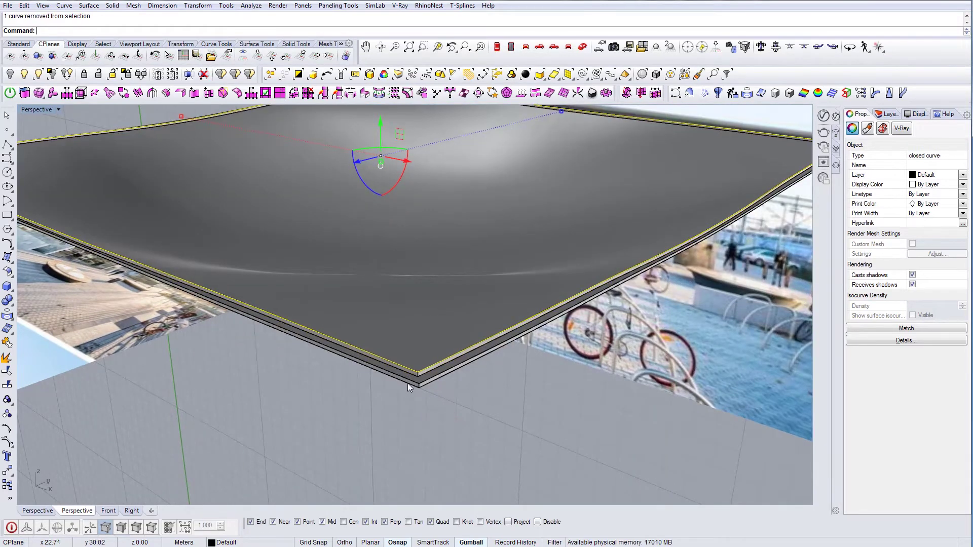
scroll(408, 383, down, 4)
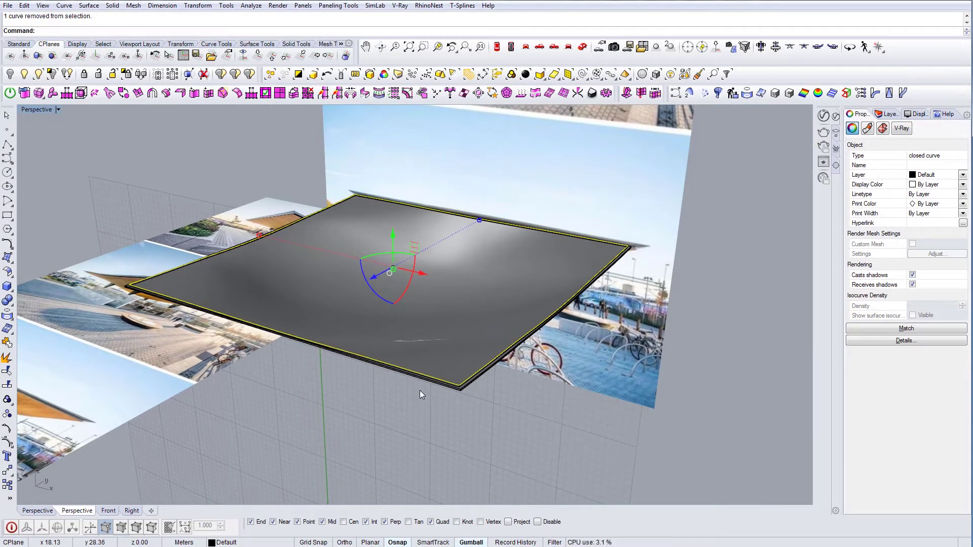
key(Return)
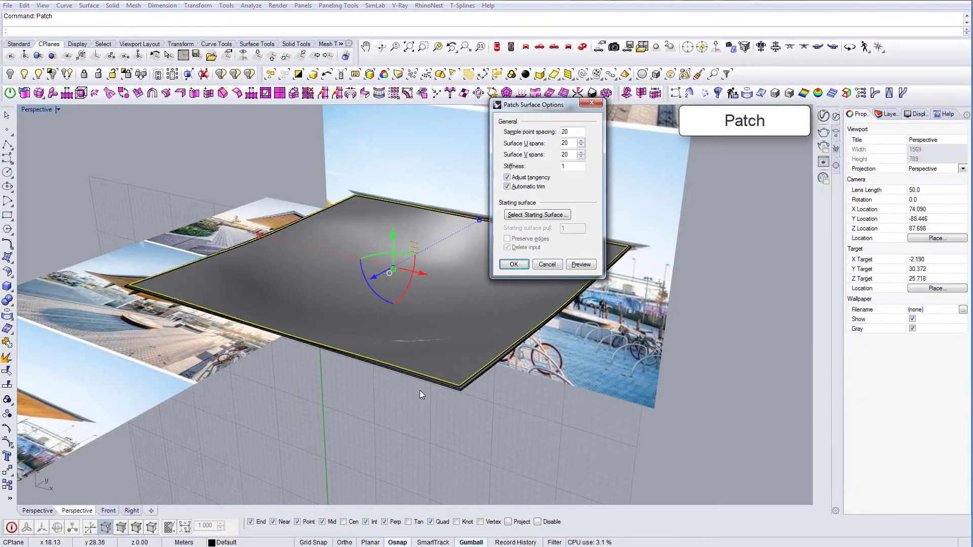
click(514, 264)
key(Escape)
Step: Examine the patched top surface and compare the roof's rims and corner with the overhanging edge in the reference photo
right_drag(437, 303, 513, 292)
scroll(479, 306, up, 4)
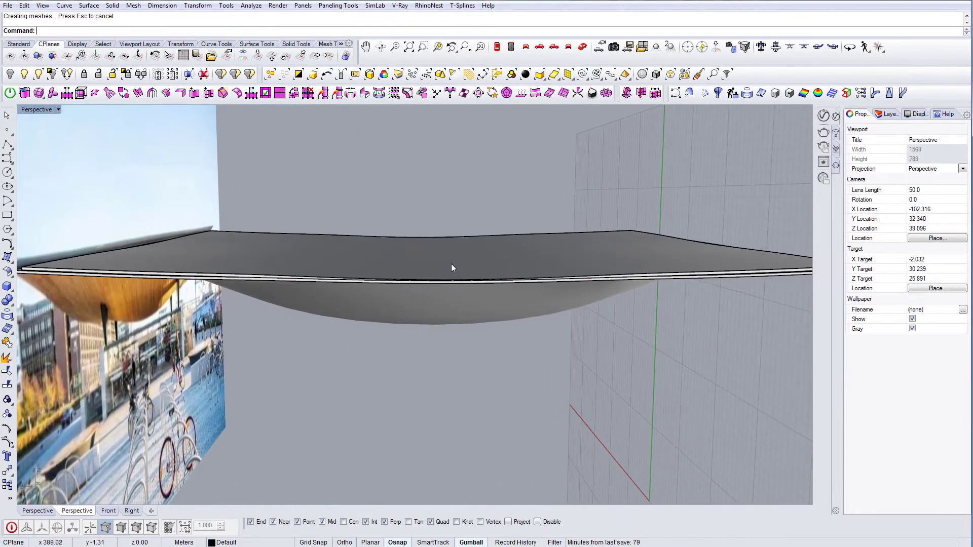
right_drag(451, 265, 431, 271)
scroll(385, 270, up, 4)
right_drag(489, 290, 507, 350)
scroll(297, 304, down, 9)
click(383, 320)
scroll(384, 320, up, 5)
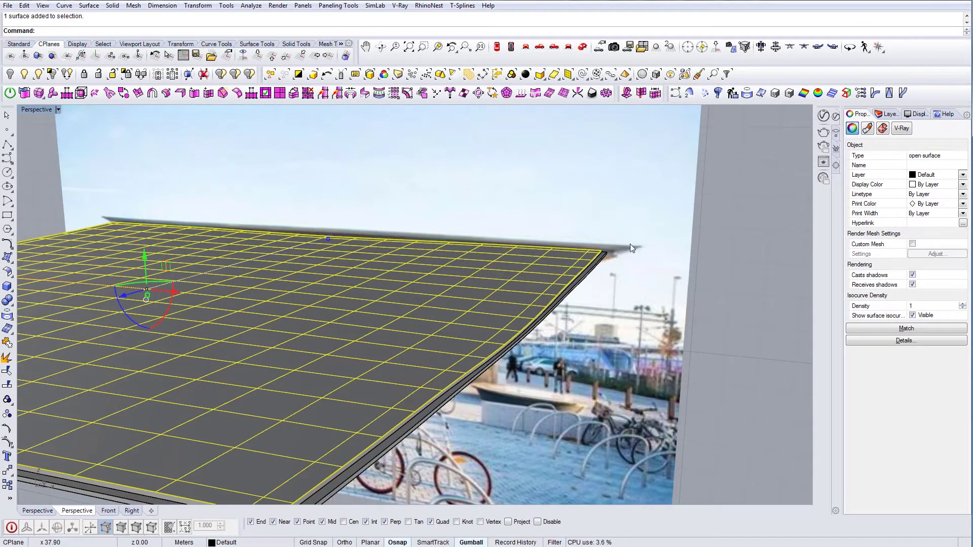
scroll(583, 288, down, 3)
scroll(625, 269, up, 5)
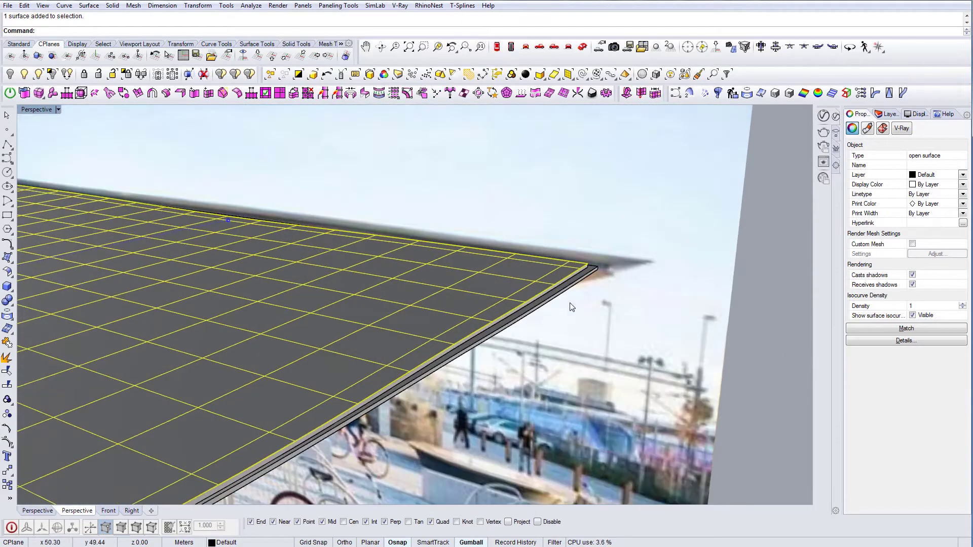
click(571, 307)
right_drag(572, 308, 517, 313)
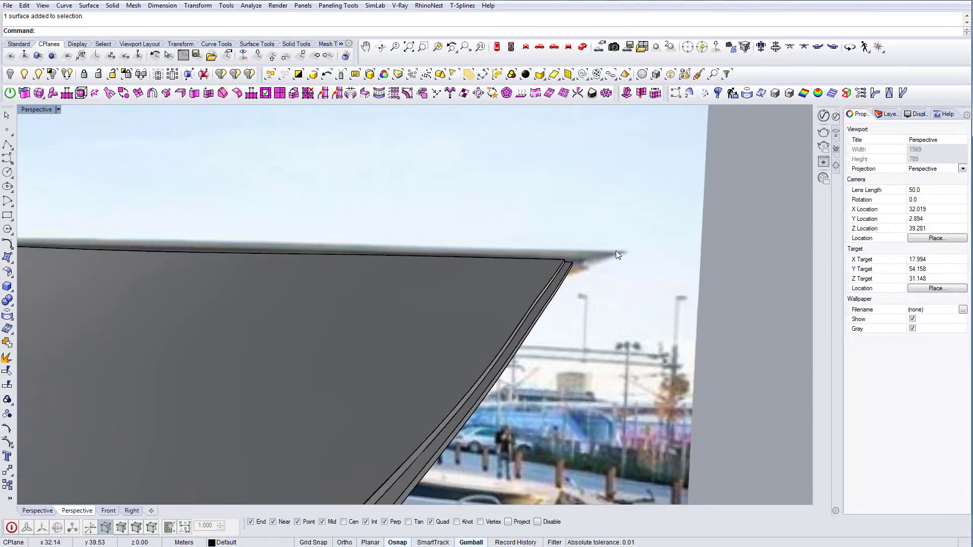
scroll(597, 274, down, 7)
right_drag(543, 288, 526, 311)
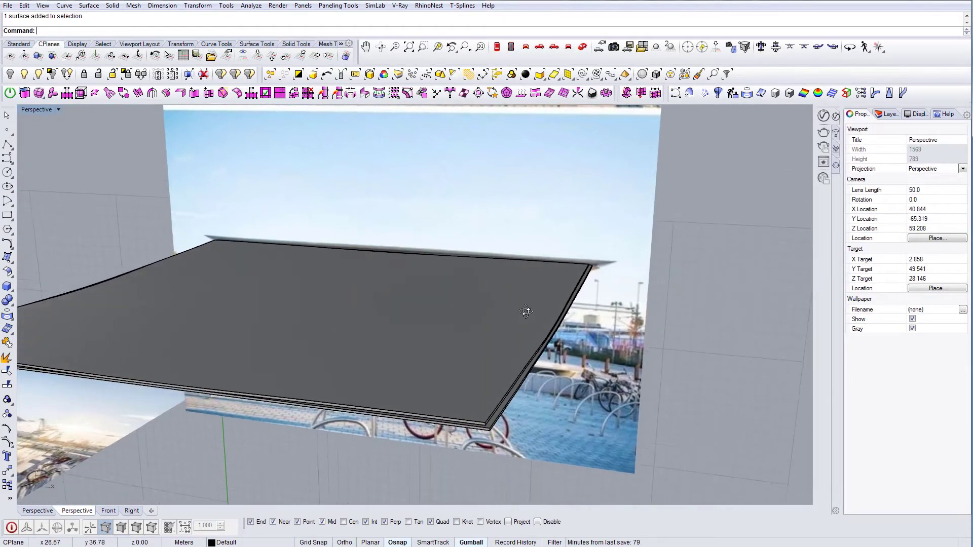
right_drag(363, 335, 284, 282)
Step: Duplicate the patched top surface slightly upward so that the copy sits above the raised rim
click(282, 279)
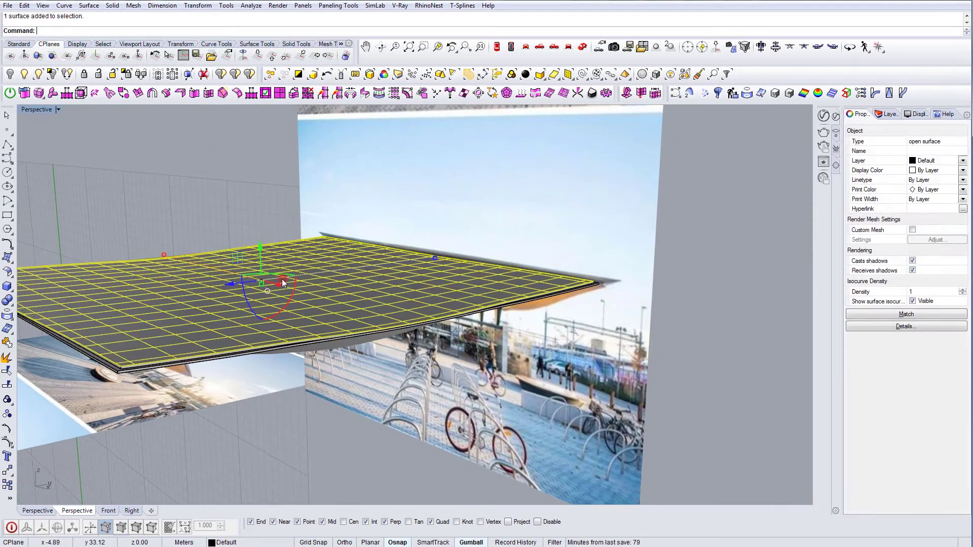
shift+right_drag(395, 284, 226, 285)
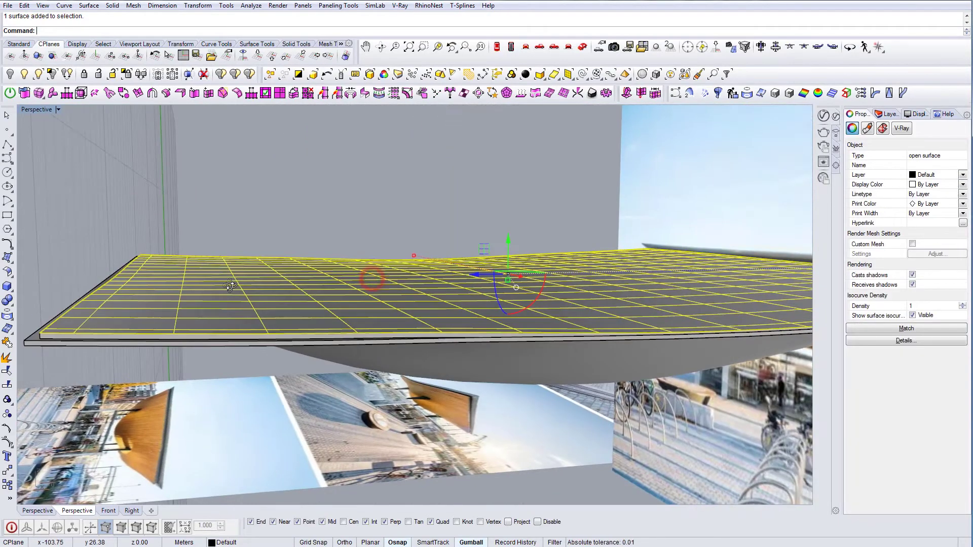
right_drag(167, 279, 388, 290)
scroll(388, 290, up, 4)
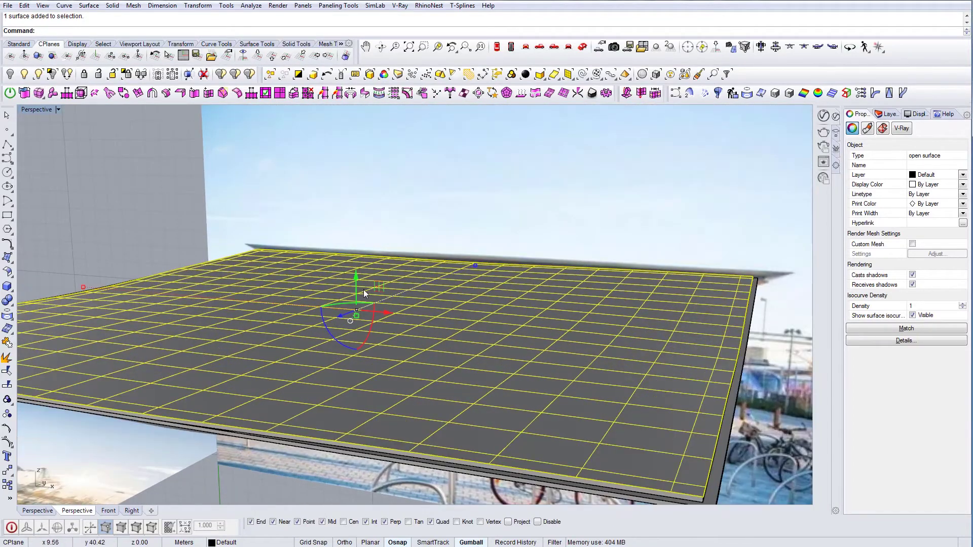
scroll(363, 290, down, 2)
key(alt)
drag(358, 277, 357, 270)
key(Escape)
click(406, 302)
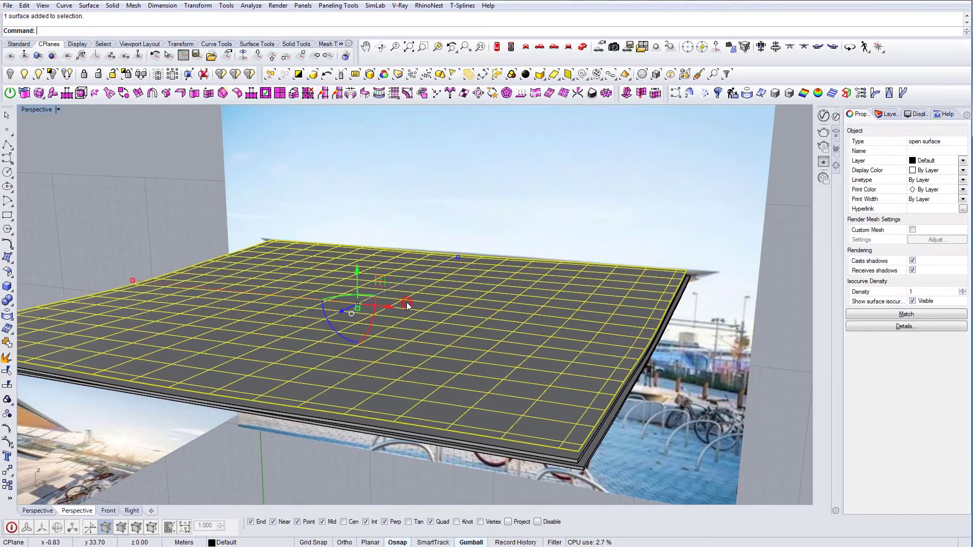
Step: Enlarge the raised copy of the top surface so that it overhangs the rim on all sides
scroll(406, 303, down, 3)
right_drag(407, 303, 427, 283)
drag(442, 247, 451, 244)
key(Escape)
Step: Draw a line from the raised rim's upper corner to the corner of the enlarged top surface
right_drag(437, 294, 527, 301)
right_drag(571, 337, 480, 349)
shift+right_drag(481, 349, 264, 366)
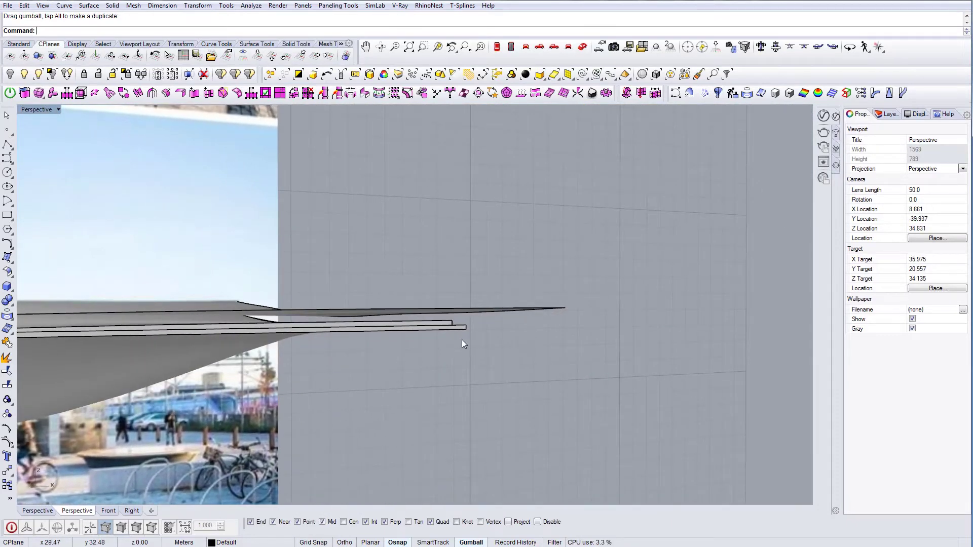
text(line)
key(Return)
scroll(458, 335, up, 3)
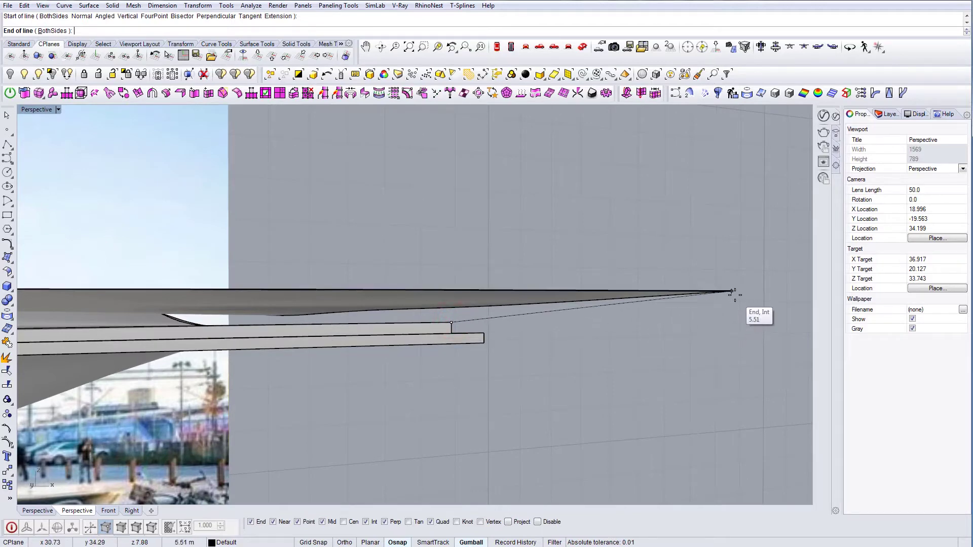
right_drag(676, 315, 445, 330)
click(438, 337)
key(Escape)
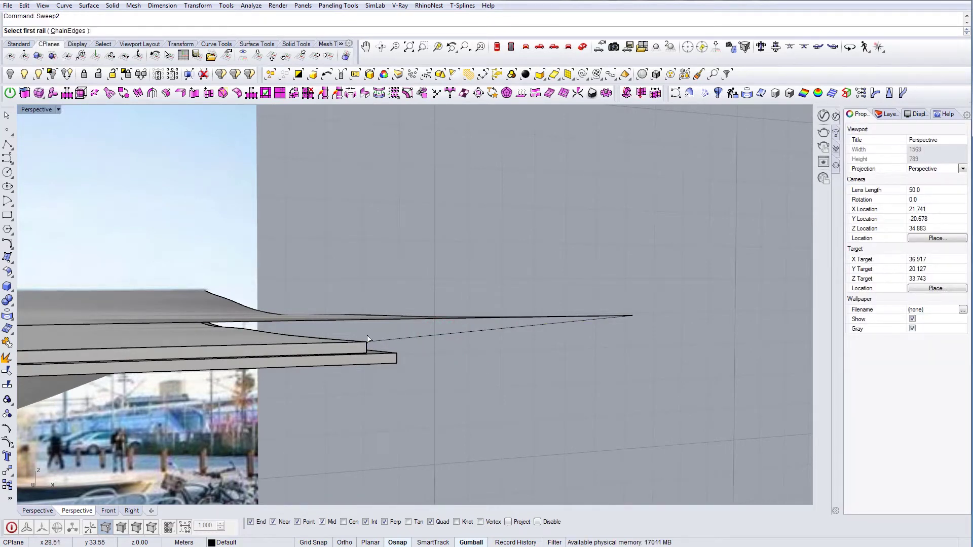
click(341, 345)
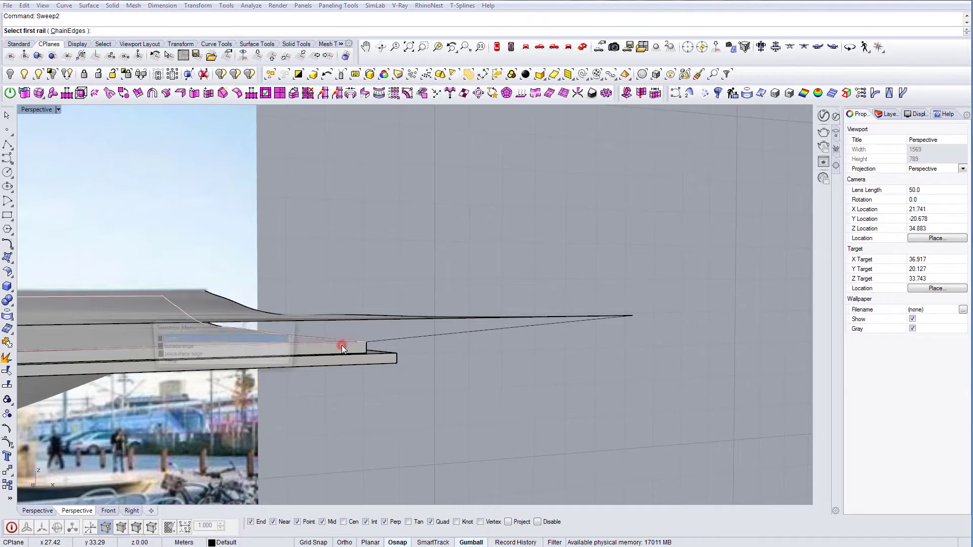
click(188, 337)
right_drag(357, 348, 473, 372)
scroll(380, 339, down, 4)
key(Escape)
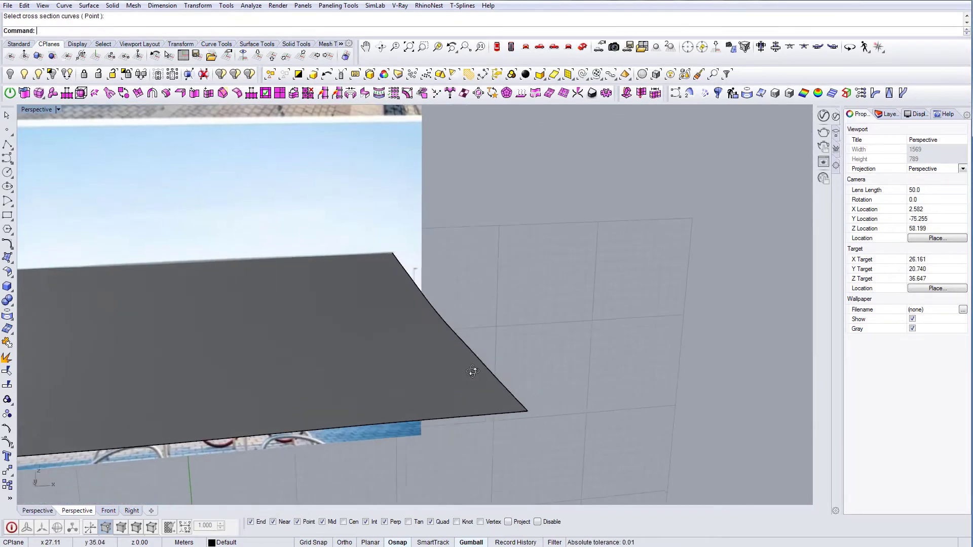
Step: Duplicate the border of the enlarged top surface with DupBorder and select the resulting curve
click(473, 372)
text(Dup)
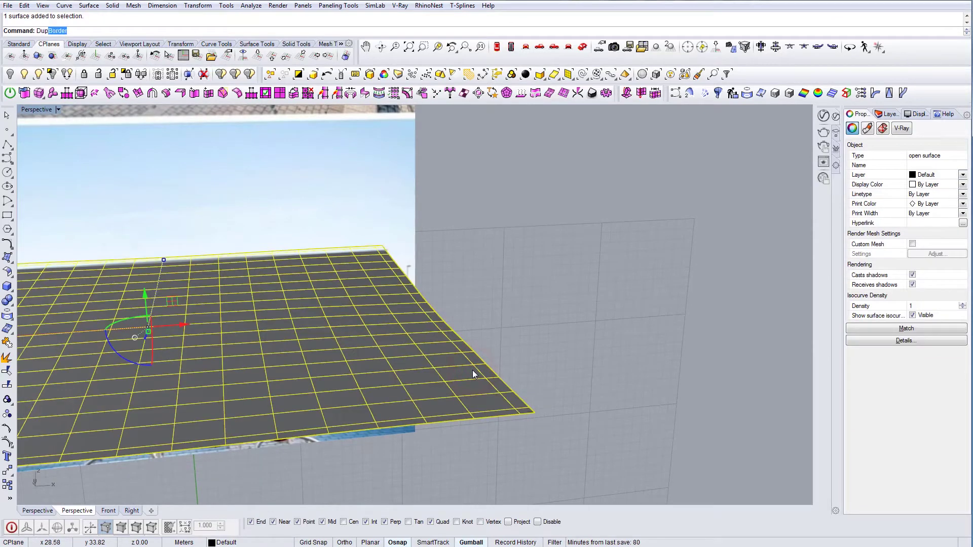
text(Border)
key(Return)
text(J)
key(Return)
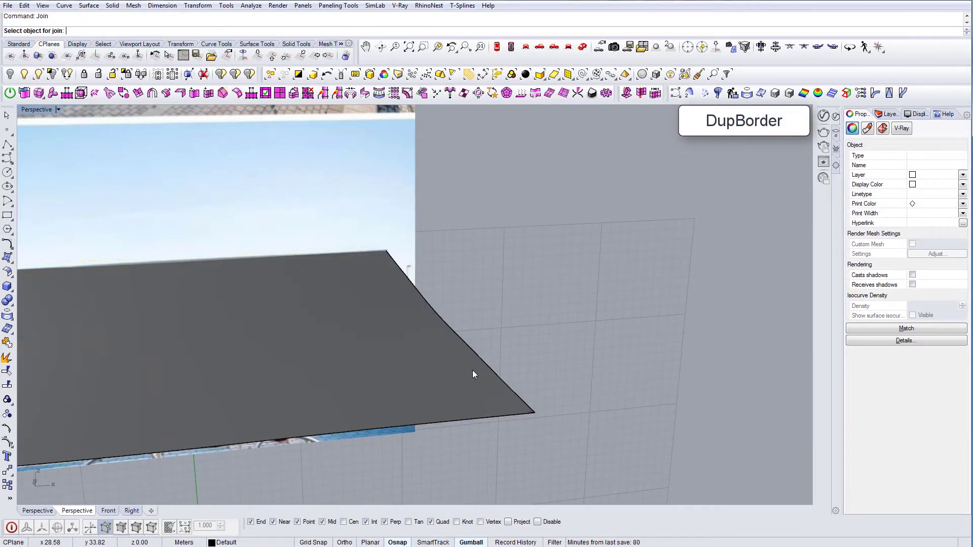
click(490, 366)
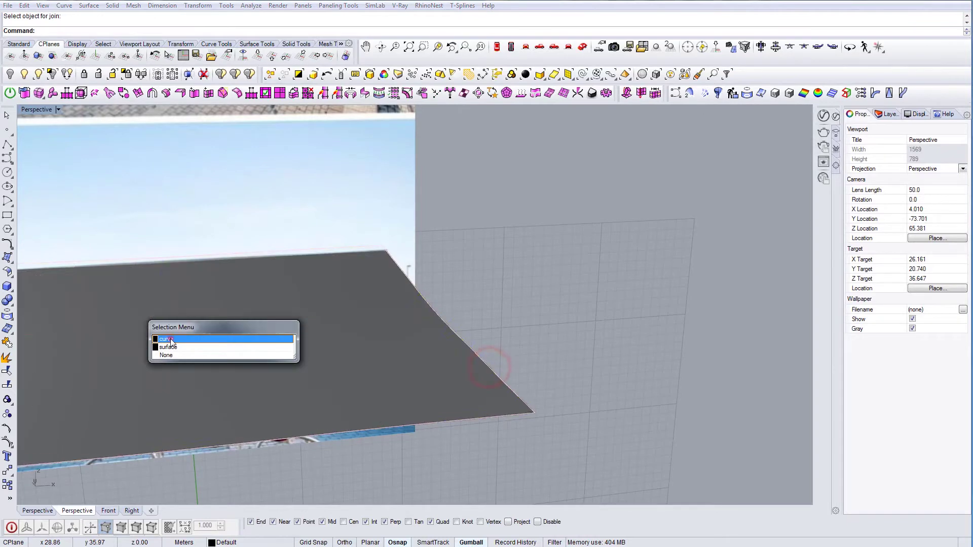
click(218, 342)
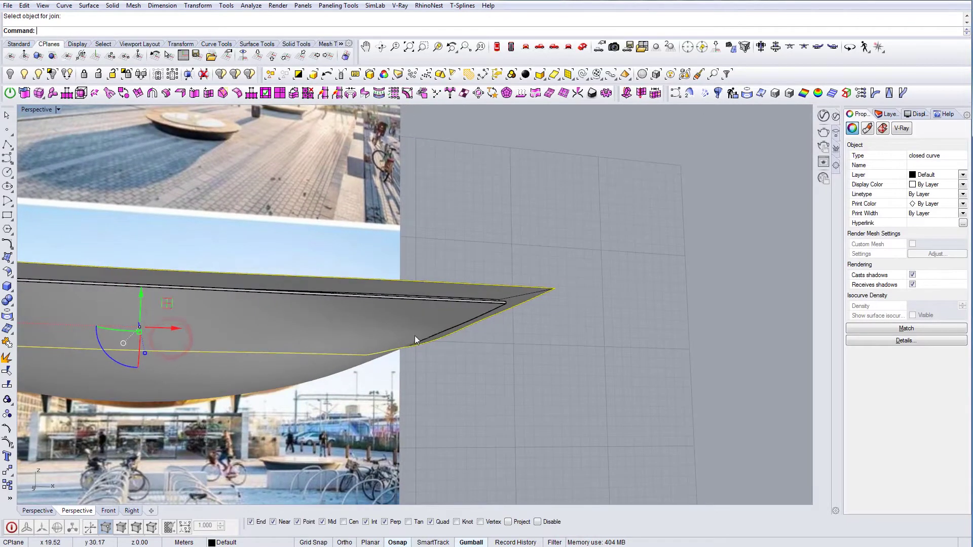
Step: Sweep the connecting corner line with Sweep2 along the raised rim's upper border and the enlarged surface's border curve
scroll(415, 336, up, 5)
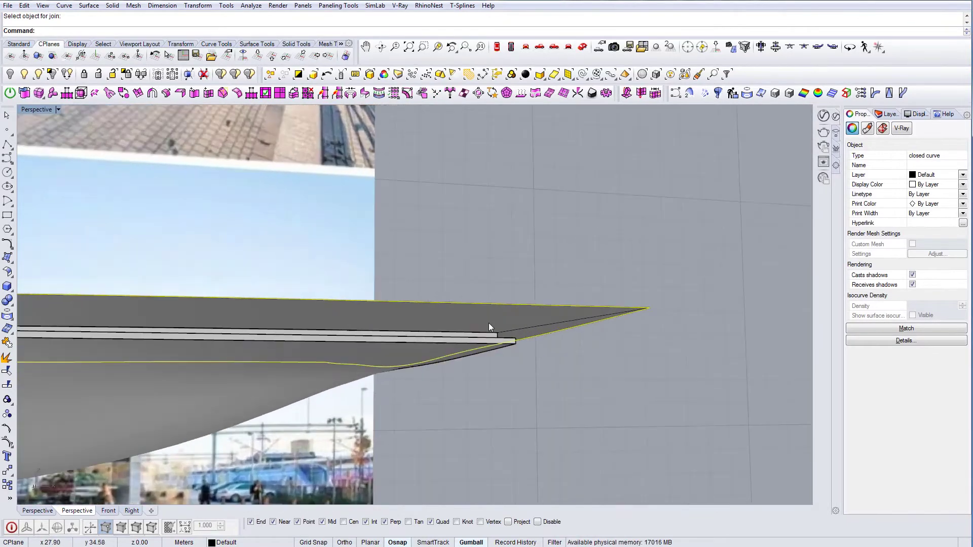
click(487, 332)
right_drag(425, 348, 417, 358)
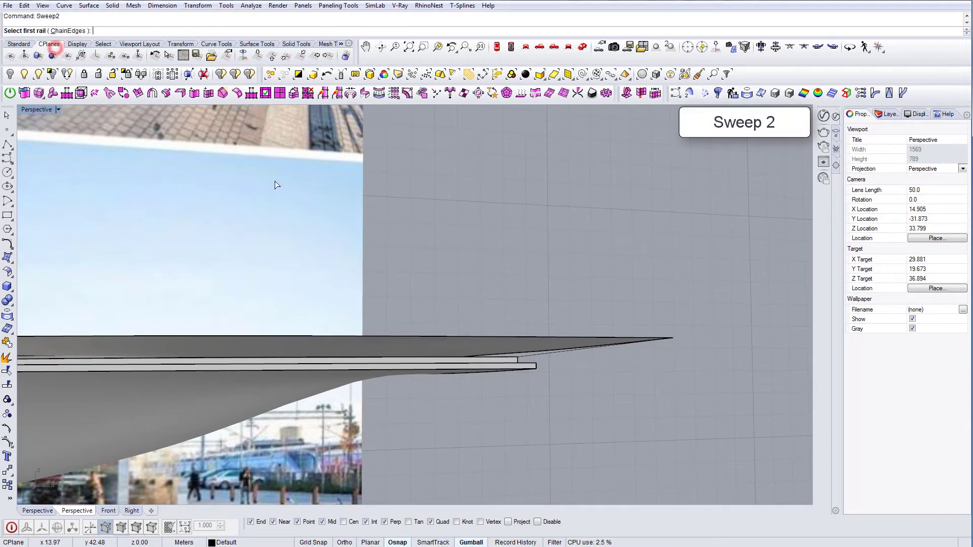
scroll(515, 357, up, 2)
click(509, 377)
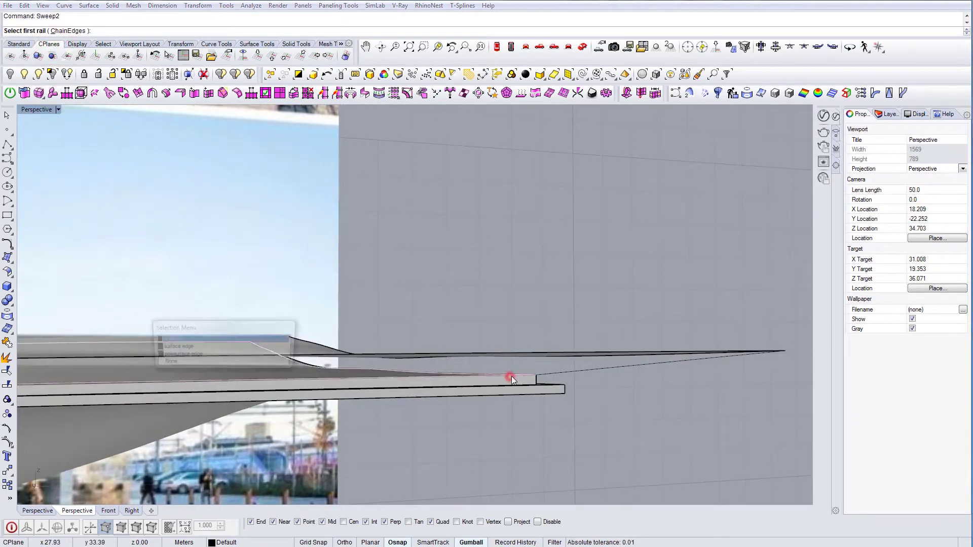
click(184, 339)
scroll(257, 350, down, 3)
click(440, 366)
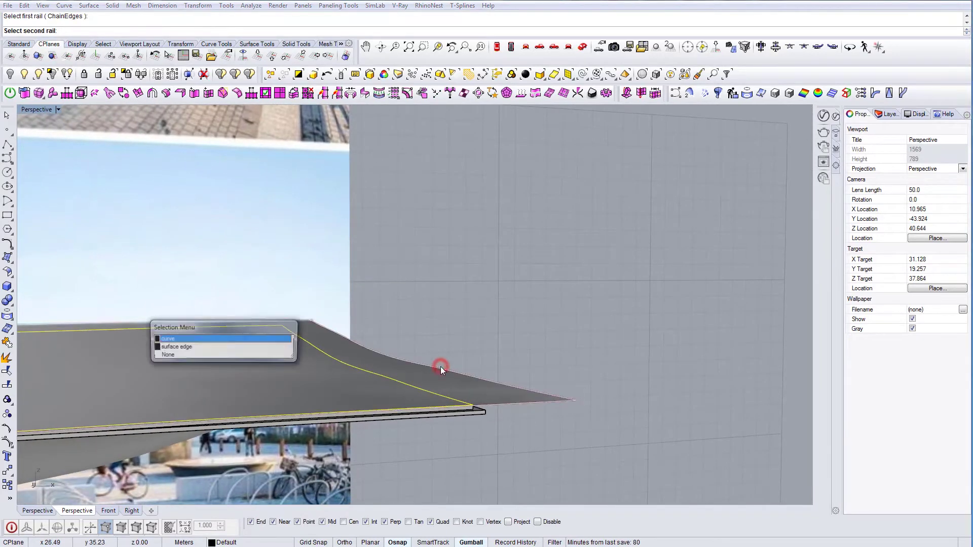
click(176, 339)
right_drag(506, 426, 504, 397)
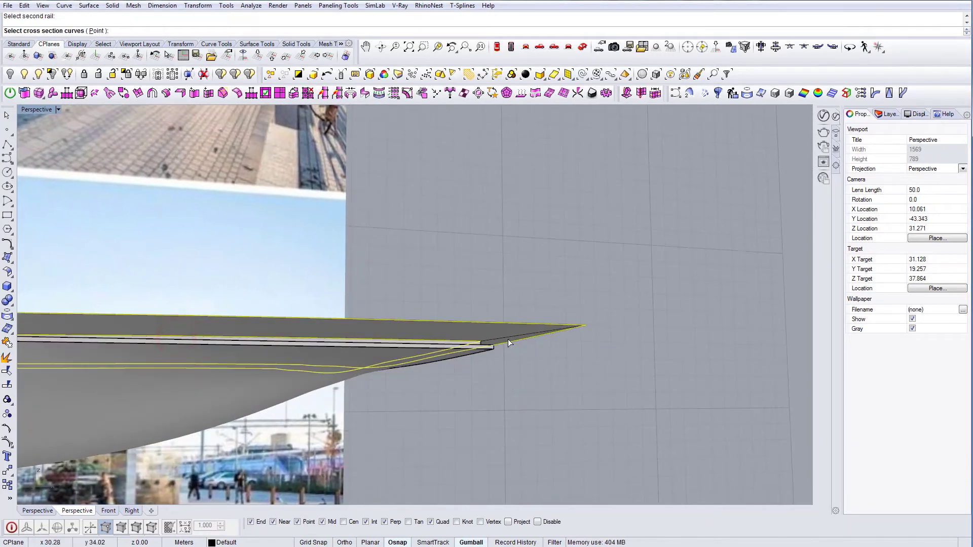
right_drag(508, 340, 512, 365)
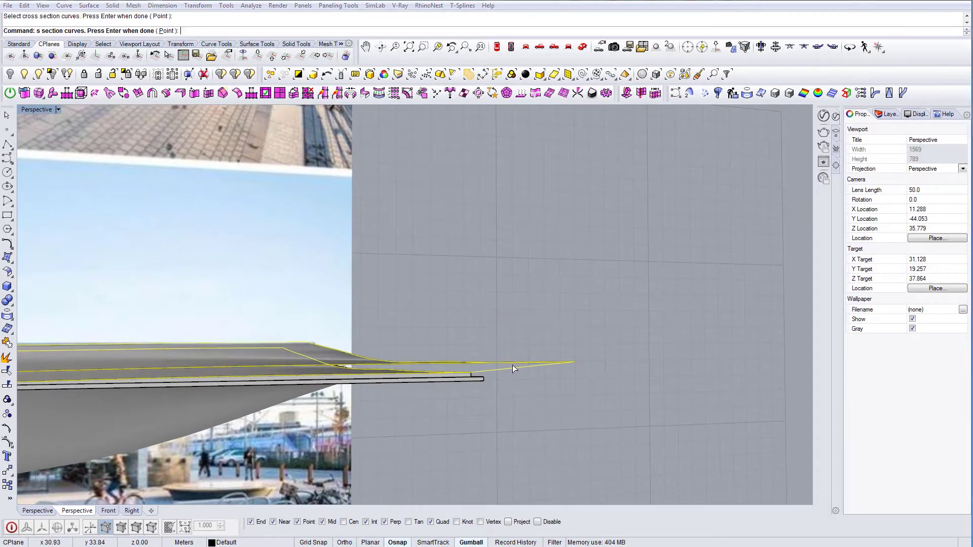
key(Return)
key(Return)
Step: Extrude the enlarged top surface slightly upward to give the roof's outer edge a thin vertical band
right_drag(398, 388, 362, 387)
click(455, 404)
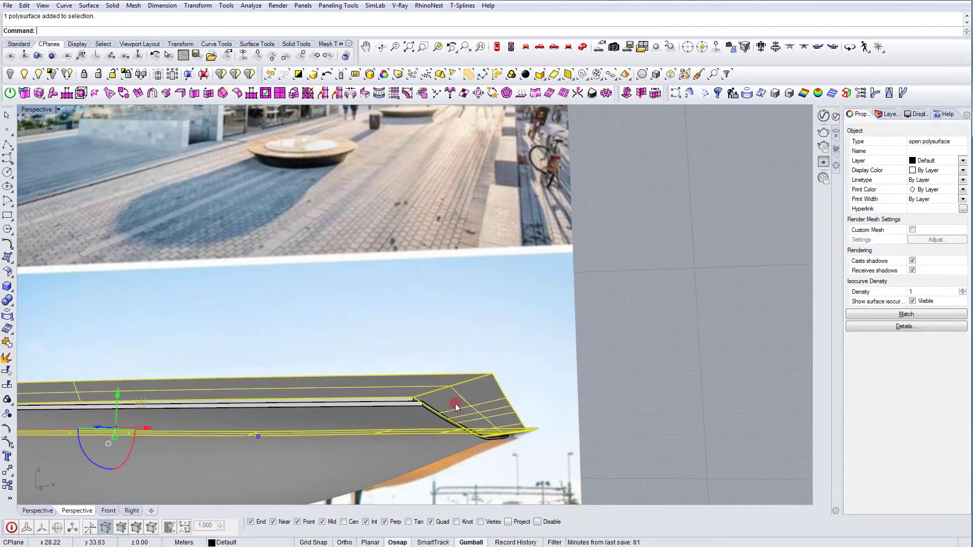
key(Escape)
right_drag(455, 404, 219, 383)
click(325, 397)
key(Escape)
right_drag(283, 371, 443, 348)
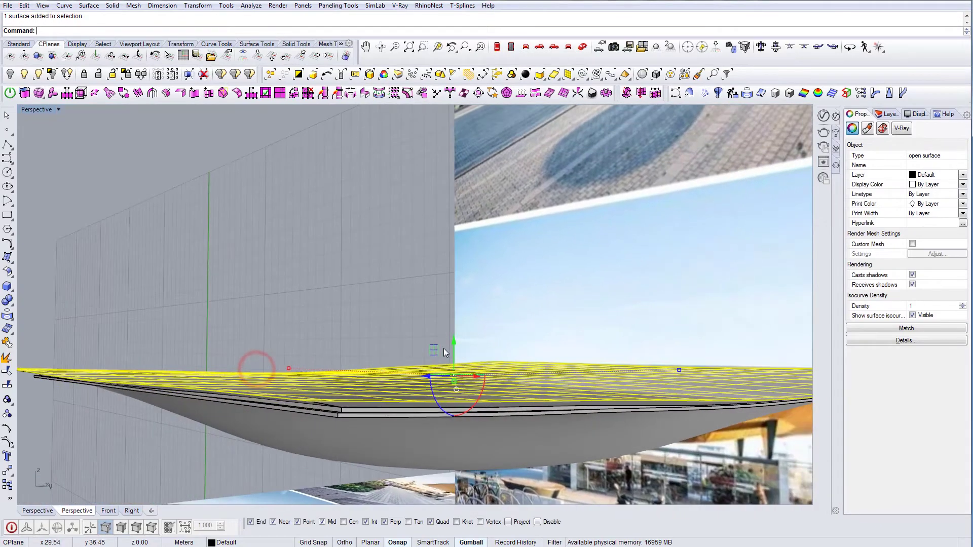
scroll(451, 347, up, 2)
drag(460, 346, 465, 347)
Step: Examine the complete roof with its overhanging edge from several sides against the reference photos
right_drag(464, 347, 580, 384)
scroll(559, 346, down, 5)
scroll(543, 391, down, 8)
ctrl+alt+drag(580, 384, 395, 425)
shift+right_drag(315, 380, 376, 370)
click(302, 401)
shift+right_drag(488, 338, 477, 259)
scroll(479, 315, down, 2)
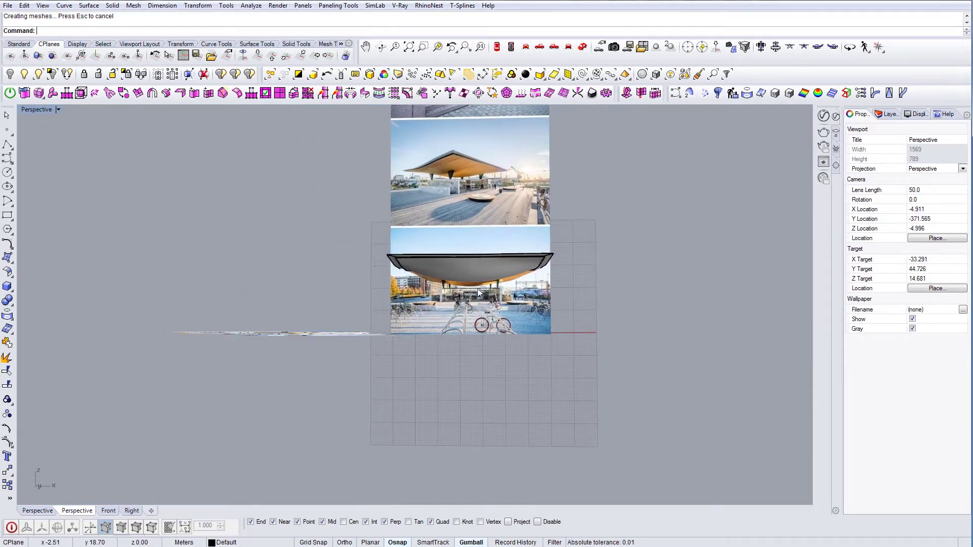
Step: Trace a narrow upright rectangle in the Front view over the end wall at the left of the photographed glass entrance
right_click(498, 47)
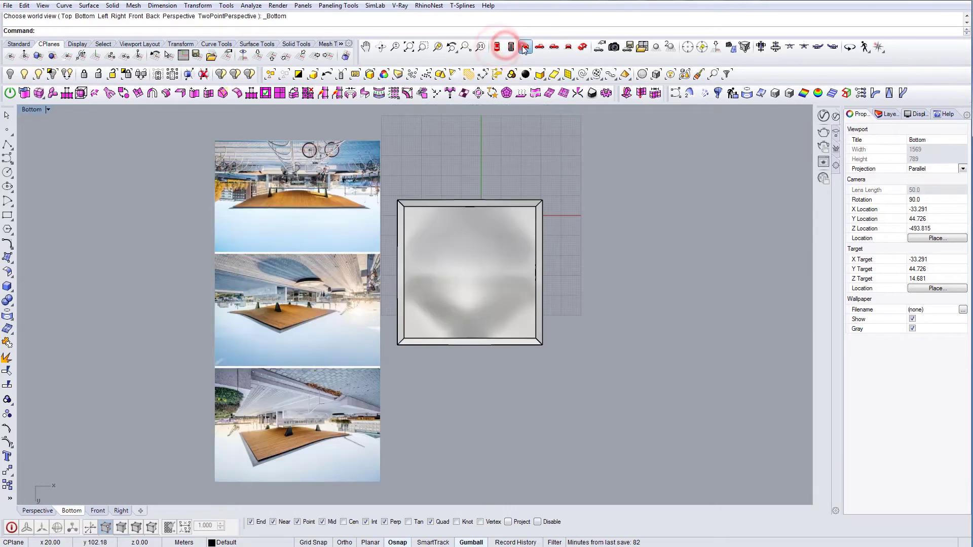
click(512, 47)
scroll(456, 299, up, 5)
scroll(420, 351, up, 4)
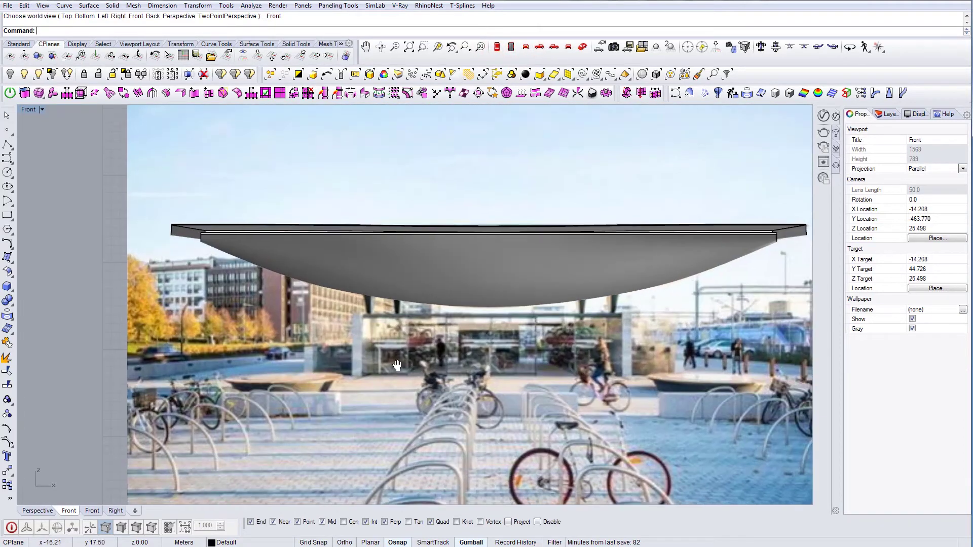
key(Return)
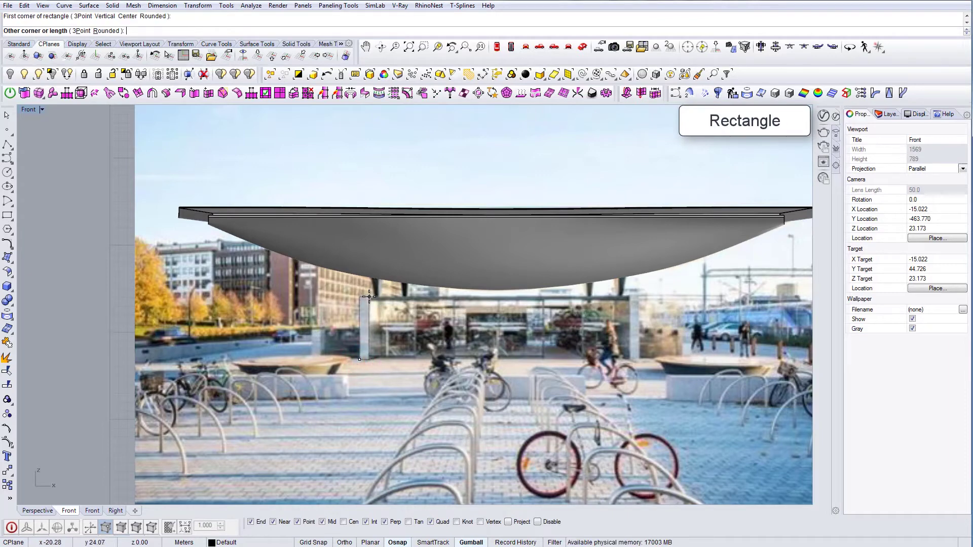
click(369, 299)
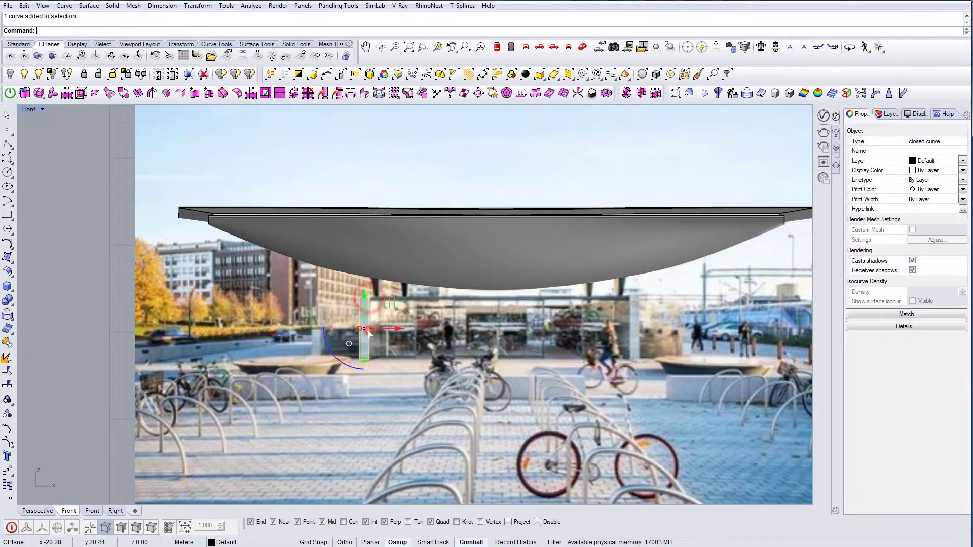
Step: Mirror the narrow rectangle about the roof's midpoint to the entrance's other end, and draw a wide rectangle spanning the gap between them
right_drag(379, 329, 369, 332)
text(M)
right_drag(461, 304, 446, 324)
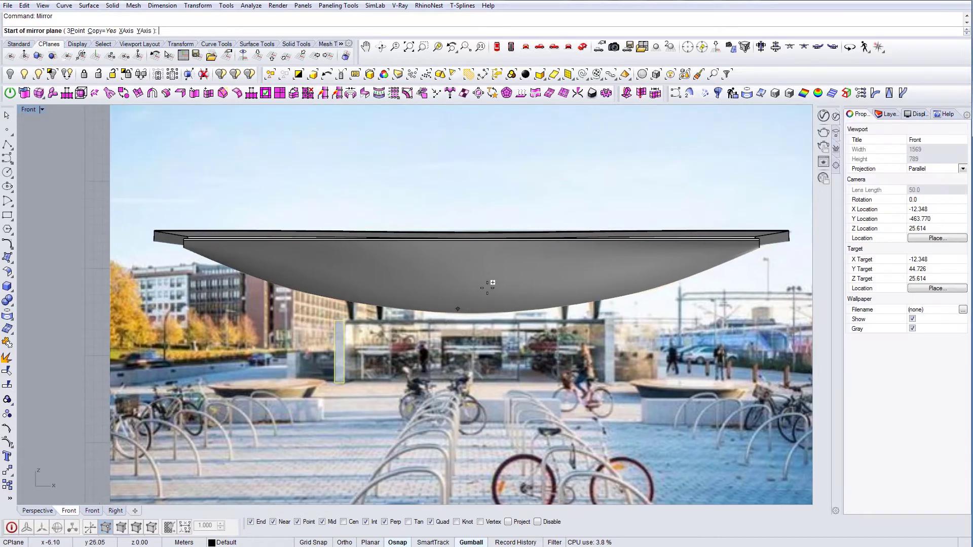
click(466, 232)
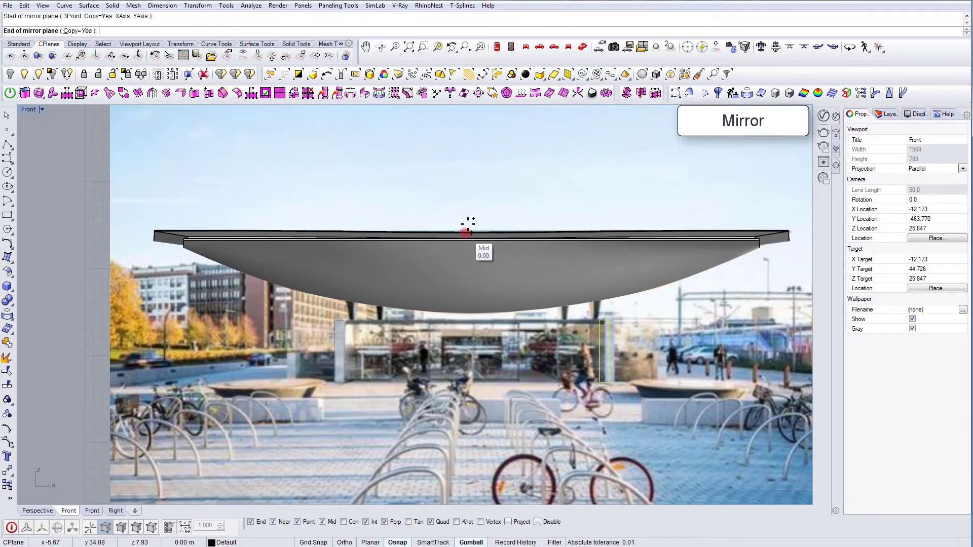
click(472, 179)
right_drag(423, 303, 406, 305)
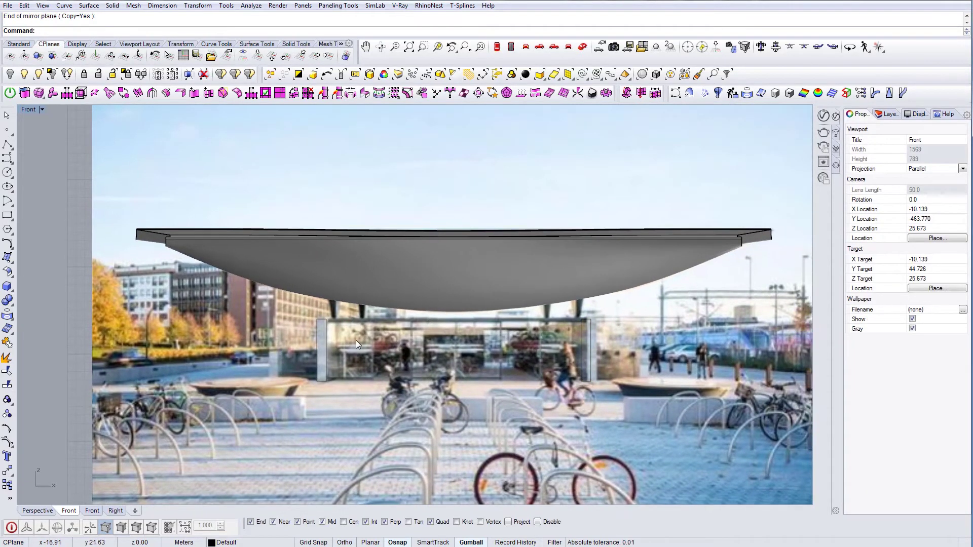
click(327, 380)
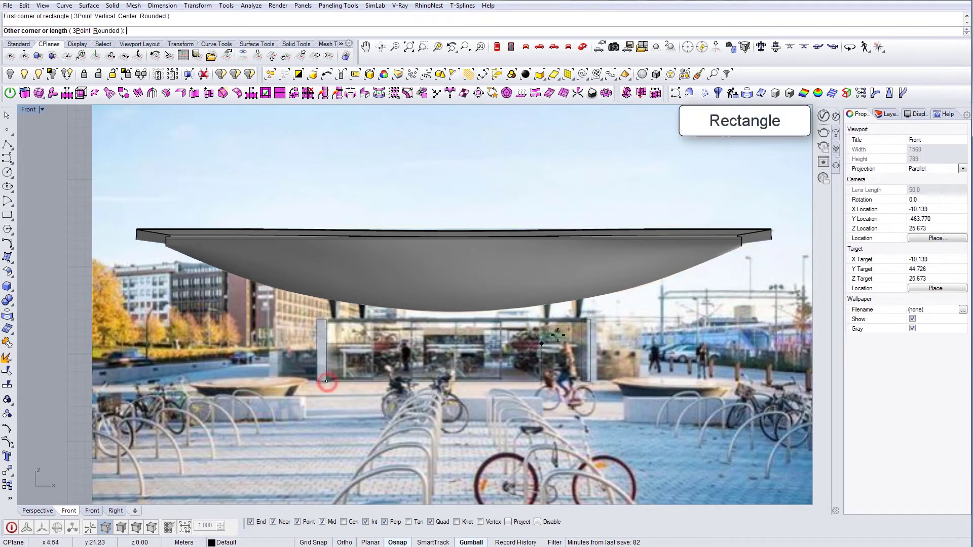
click(582, 320)
Step: Extrude the three entrance rectangles backward beneath the roof, setting the depth in a wireframe Top view
click(587, 330)
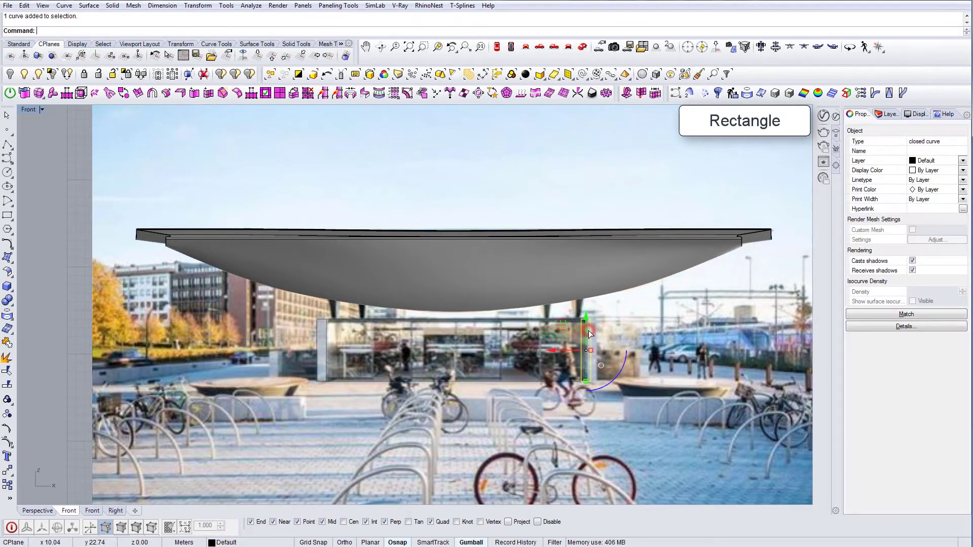
shift+click(325, 322)
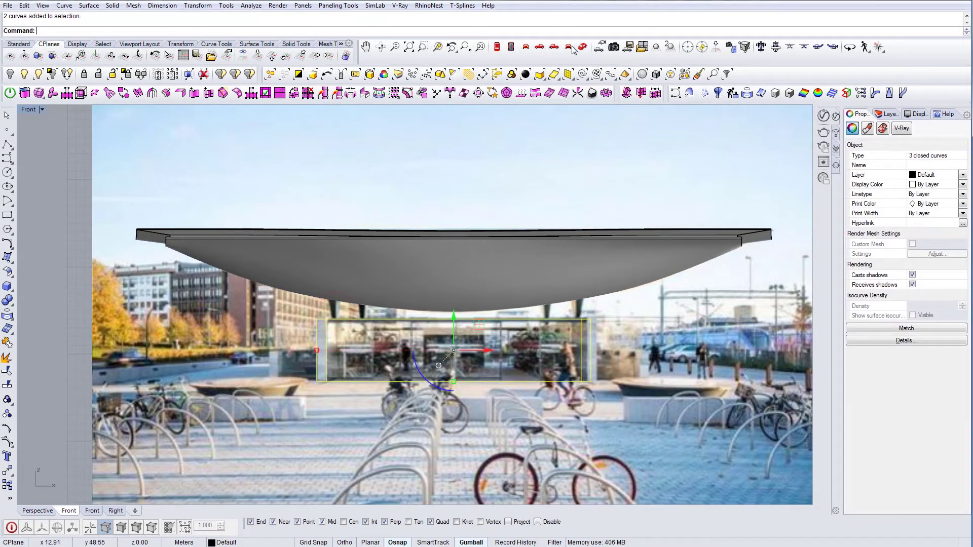
click(498, 46)
scroll(450, 281, down, 3)
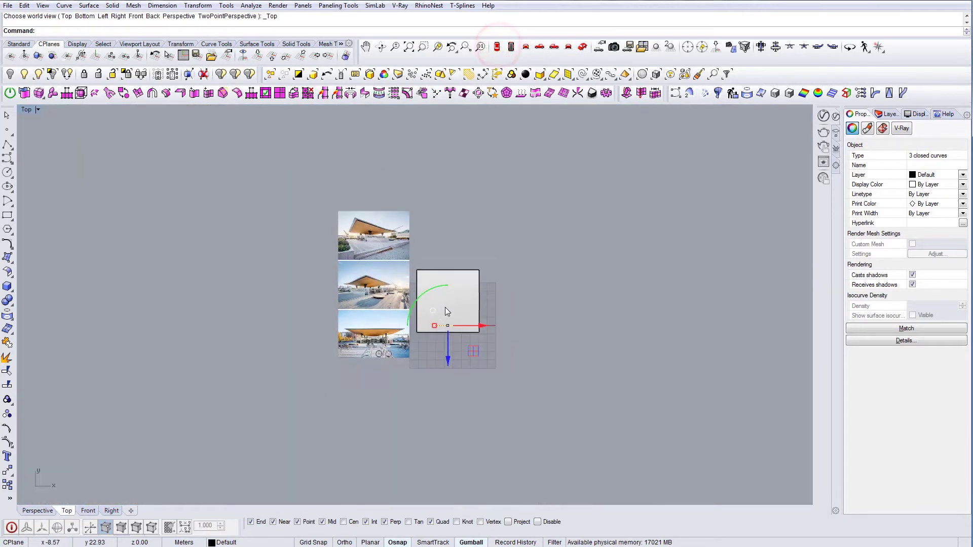
scroll(445, 307, up, 3)
click(39, 110)
click(46, 135)
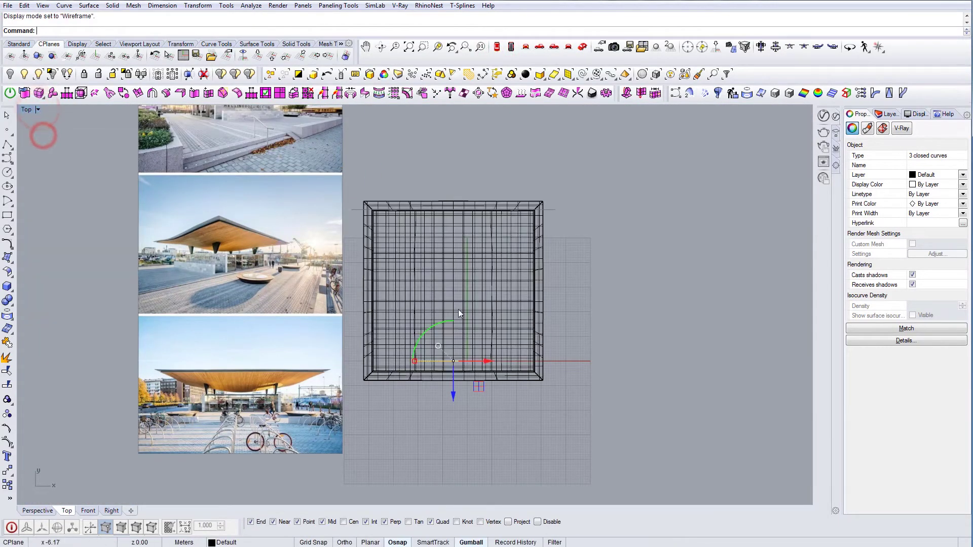
text(ExtrudeCrv)
key(Return)
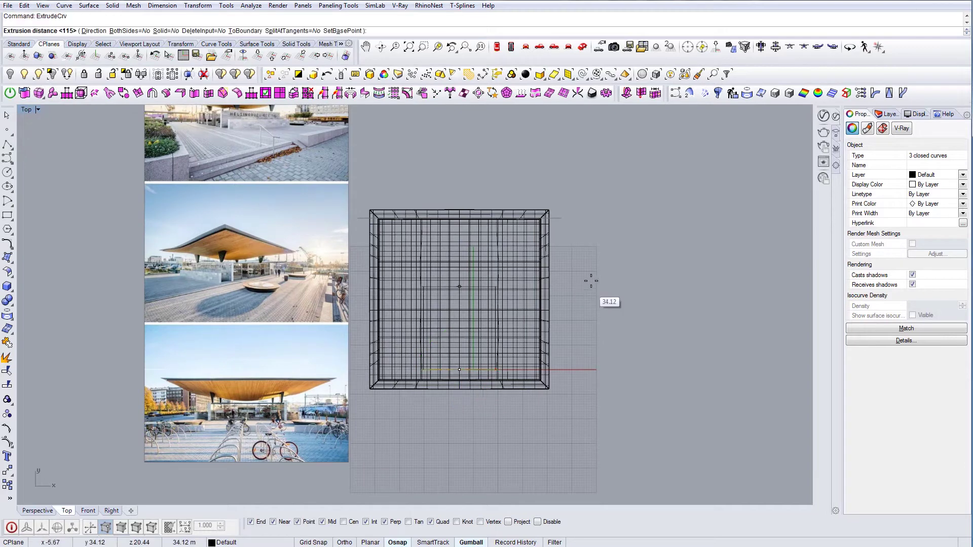
scroll(592, 281, down, 4)
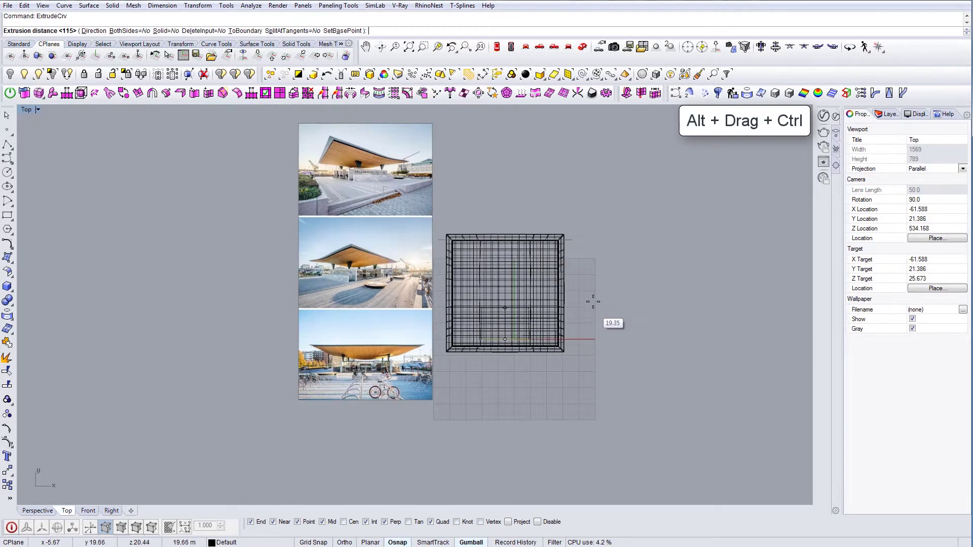
click(581, 265)
Step: Move the three extrusions and their curves about 5.5 m back toward the middle of the roof
drag(513, 291, 540, 371)
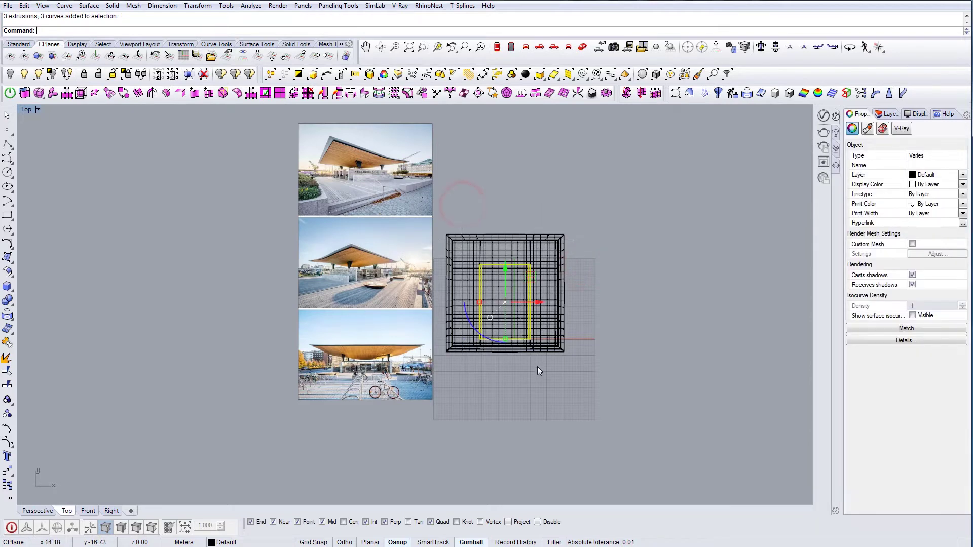
text(m)
key(Return)
scroll(531, 319, up, 6)
click(529, 287)
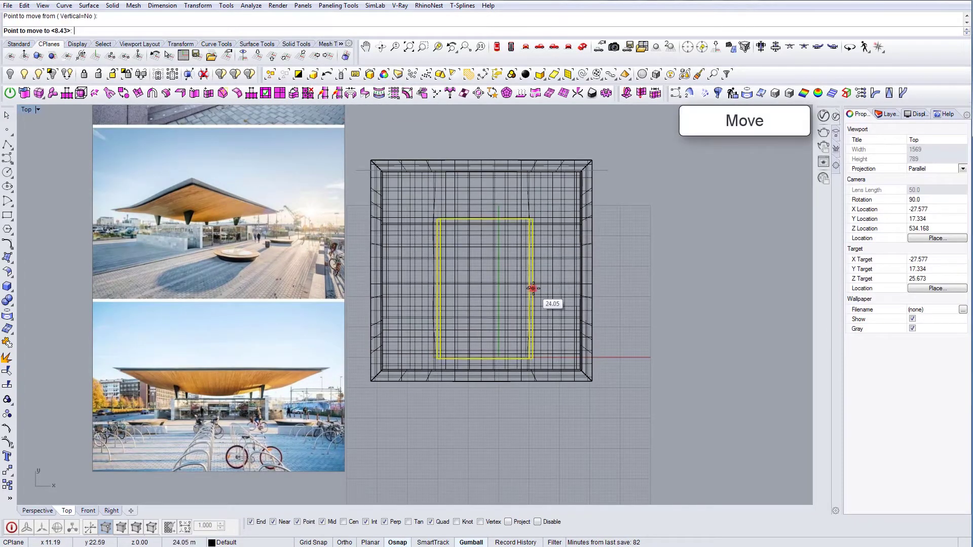
scroll(533, 294, down, 3)
scroll(570, 318, up, 3)
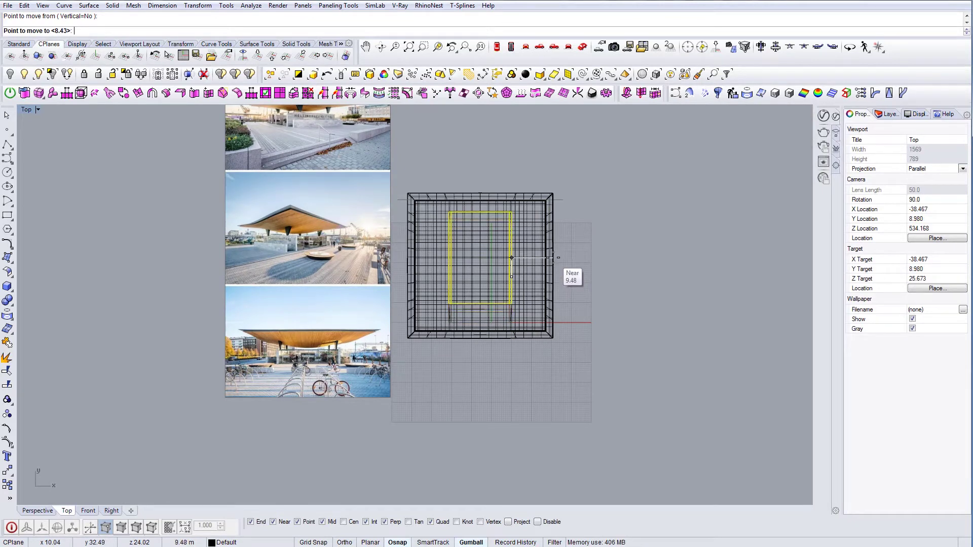
click(555, 265)
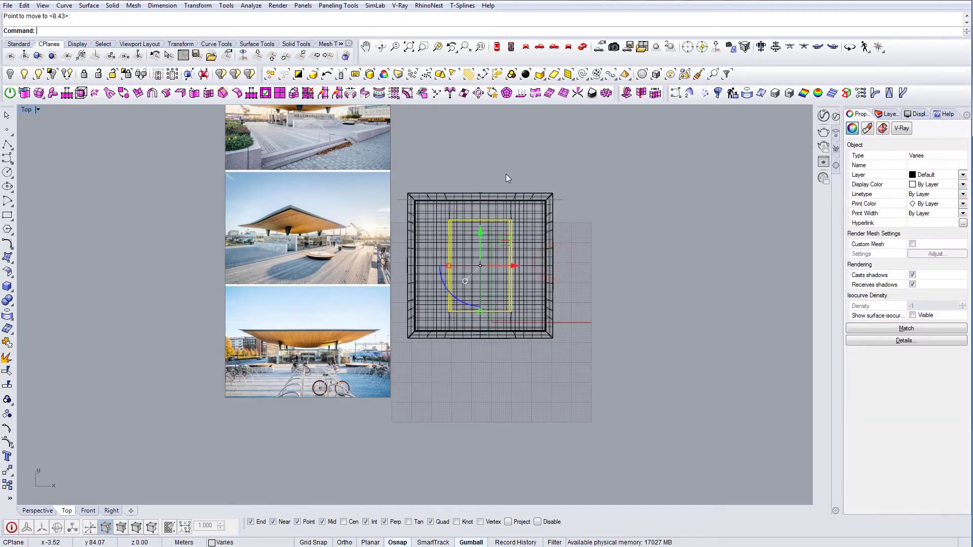
Step: Scale the three extrusions and their curves slightly shorter in depth about their centre
right_drag(508, 178, 519, 217)
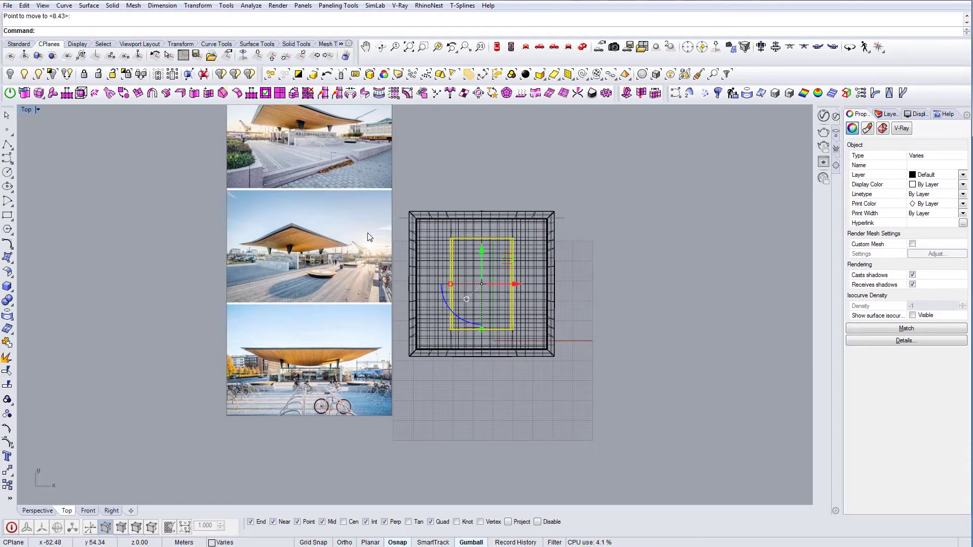
drag(481, 325, 482, 321)
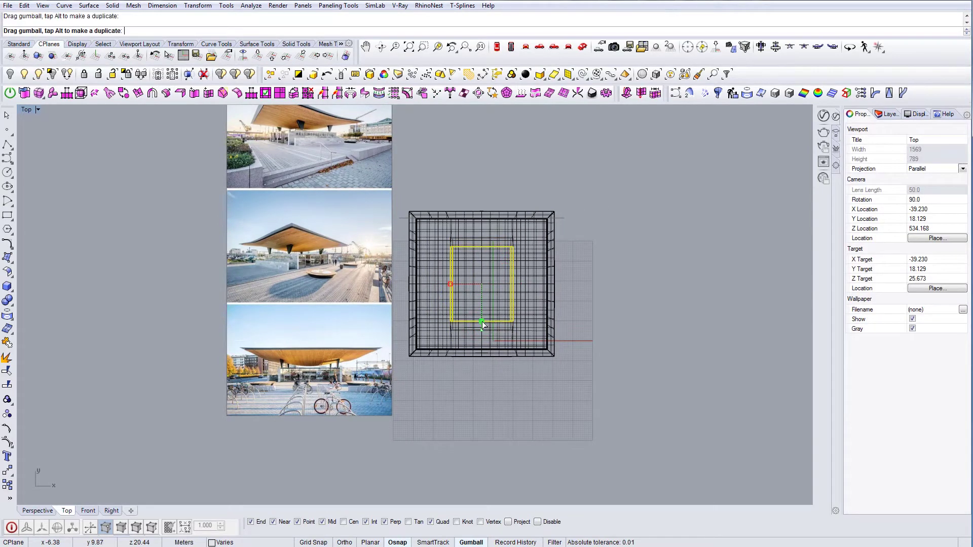
click(616, 285)
scroll(459, 312, up, 2)
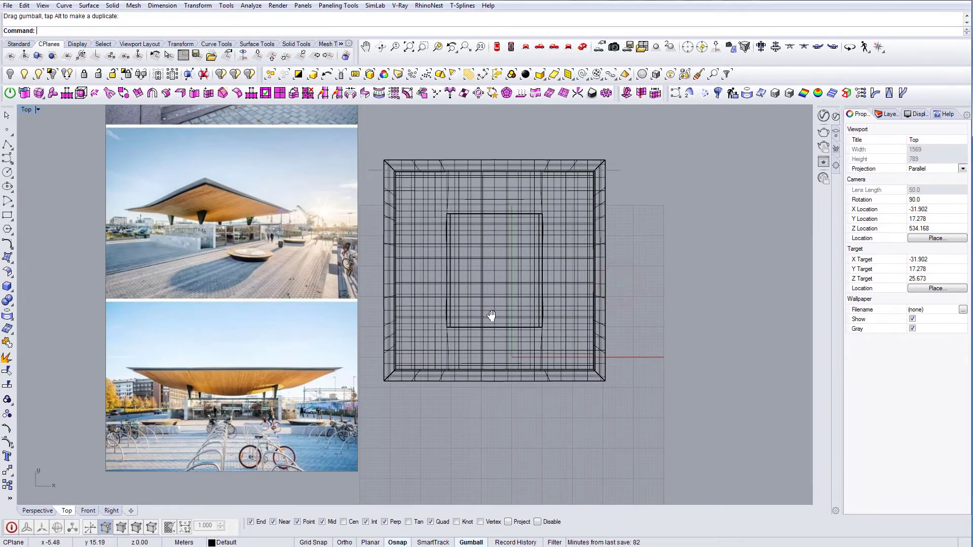
Step: Show the model in a shaded perspective view from low in front of the roof
right_drag(491, 316, 480, 331)
right_drag(275, 294, 382, 397)
scroll(382, 396, down, 2)
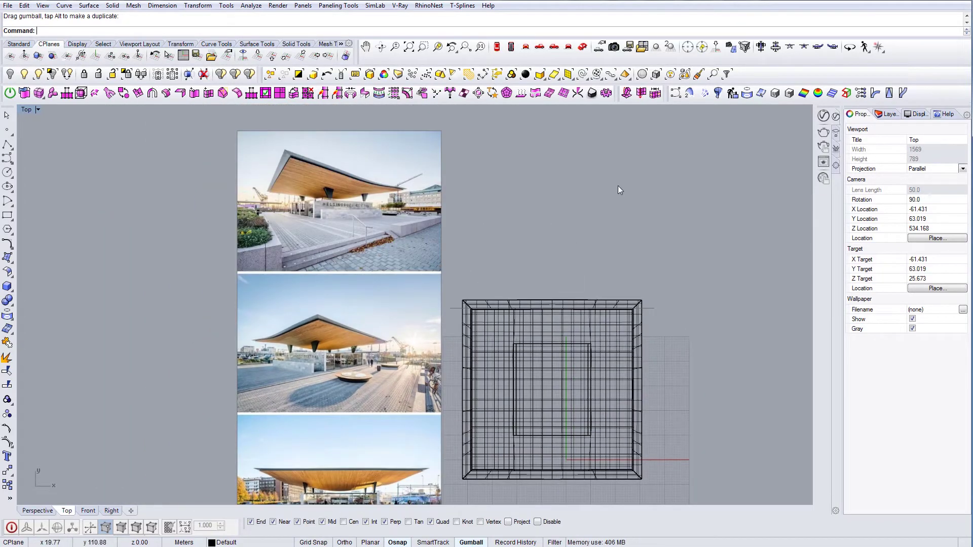
click(585, 46)
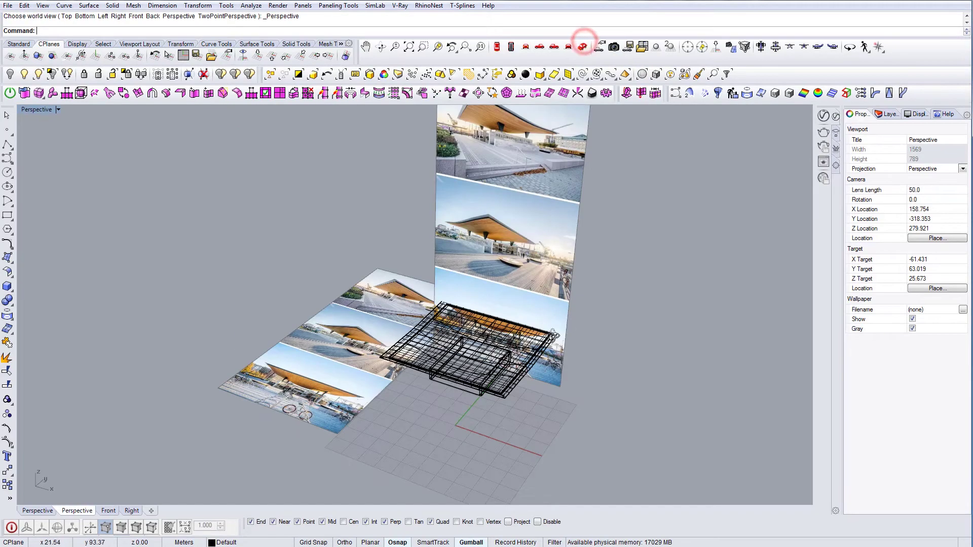
right_drag(509, 317, 181, 160)
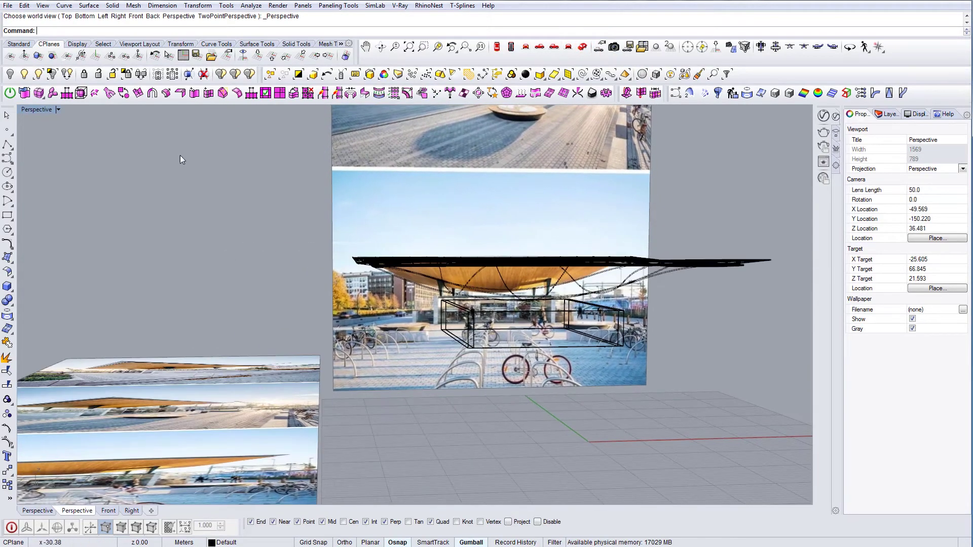
click(59, 112)
click(50, 145)
scroll(527, 294, up, 4)
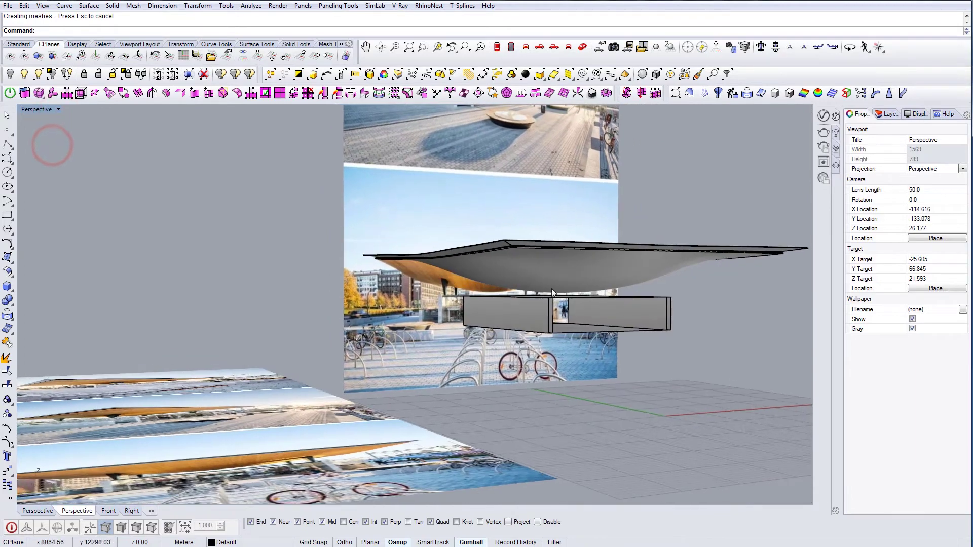
Step: Hide the wide extrusion that fills the space between the two end walls
right_drag(522, 296, 513, 331)
click(513, 331)
click(490, 327)
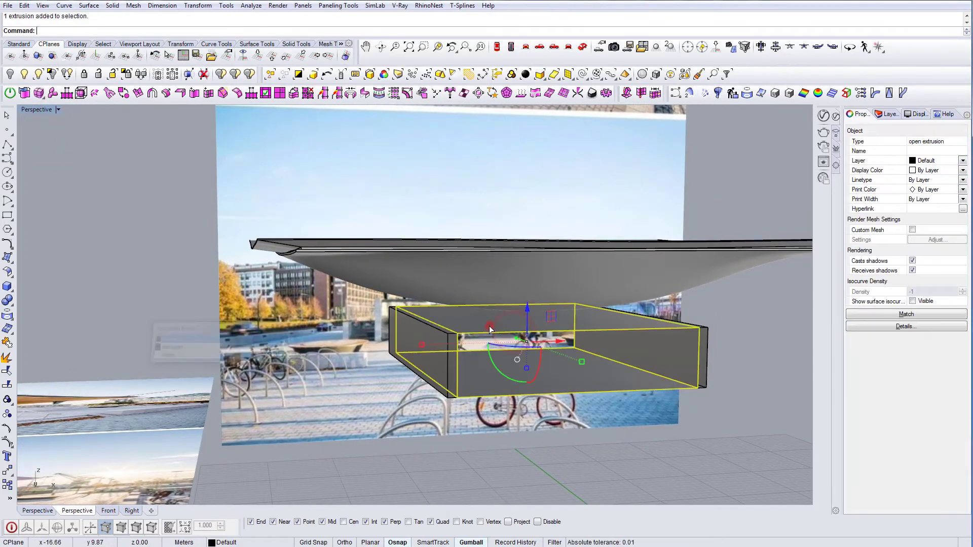
click(10, 74)
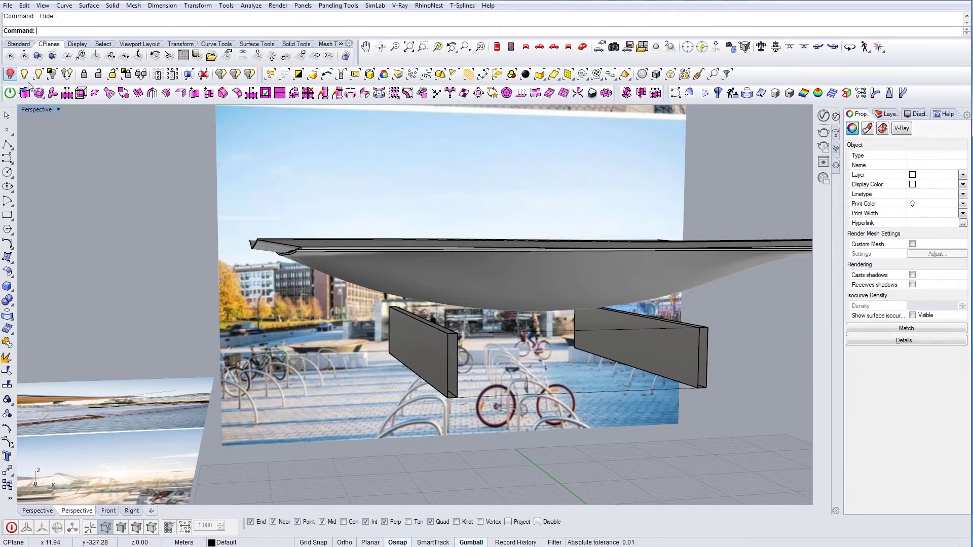
Step: Cap the open ends of both narrow end-wall extrusions
mouse_move(488, 345)
right_down()
mouse_move(514, 347)
mouse_move(470, 352)
right_up()
click(470, 352)
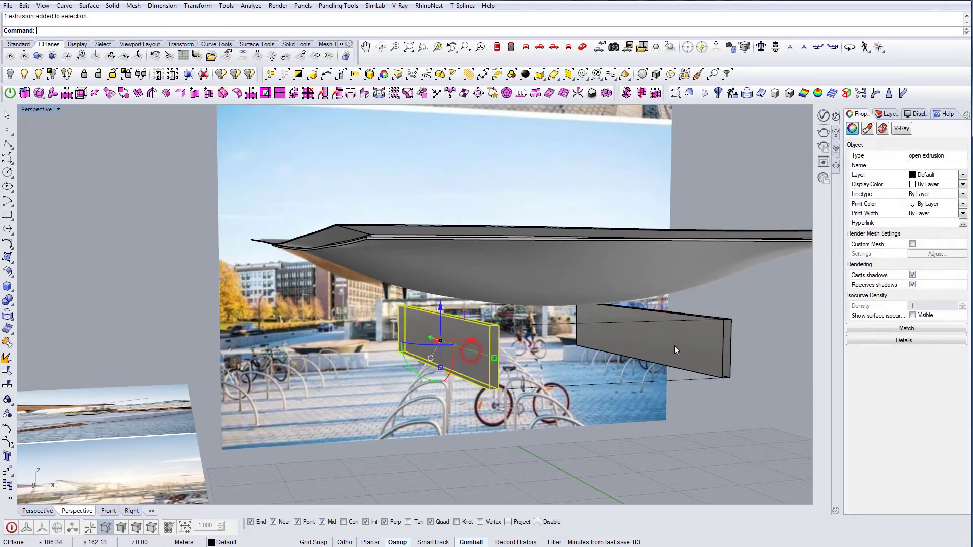
shift+click(675, 347)
key(Return)
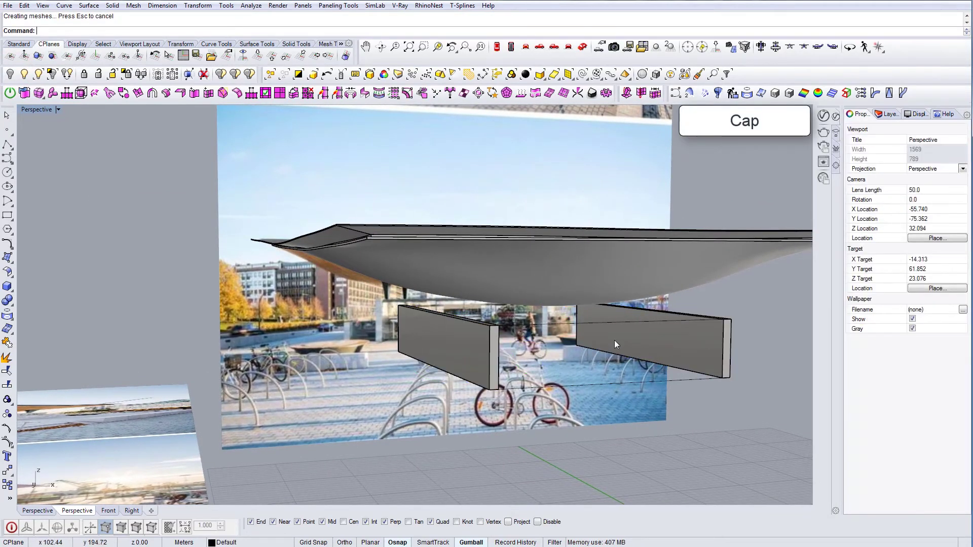
right_drag(614, 339, 502, 299)
scroll(506, 296, down, 4)
right_click(177, 333)
click(201, 334)
click(284, 370)
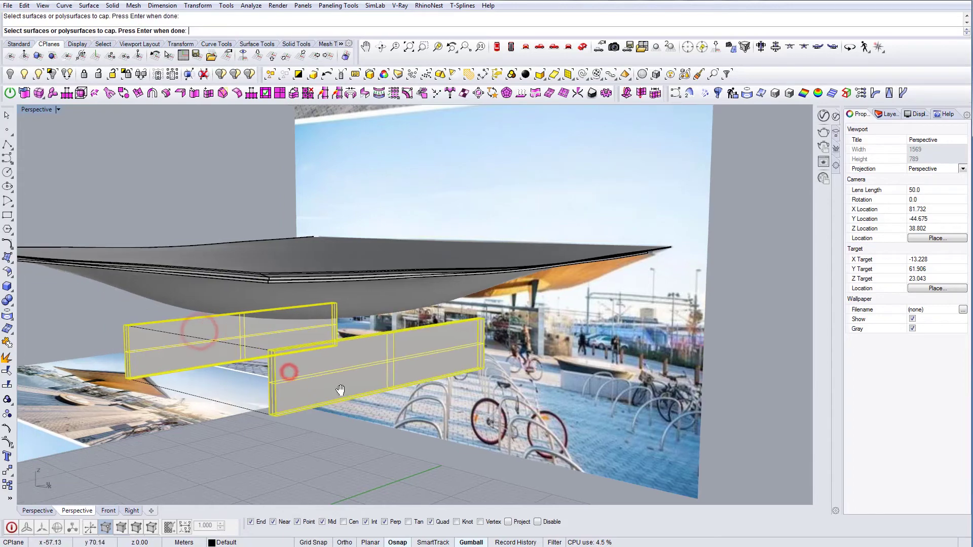
right_drag(337, 390, 656, 371)
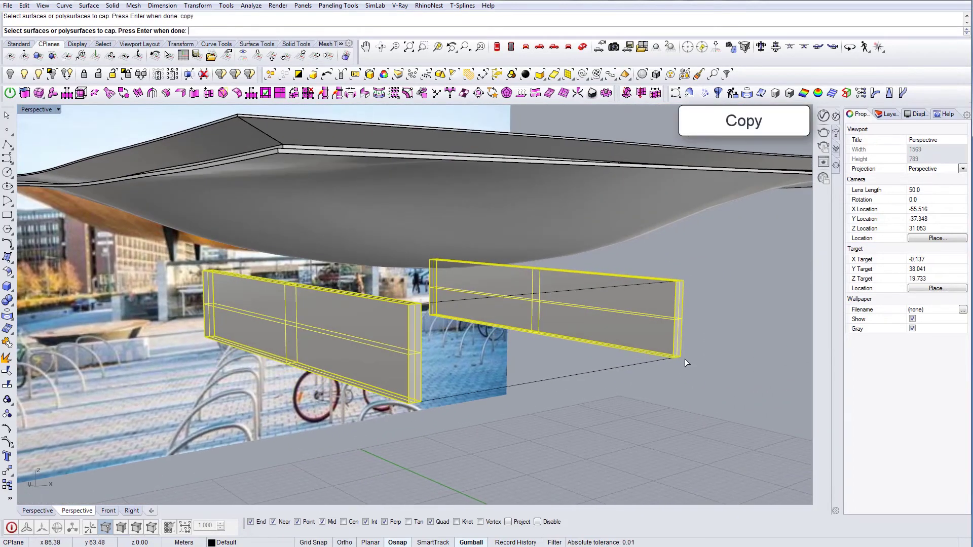
Step: Copy both end walls straight up from a lower corner to the upper corner, stacking the copies on the originals
click(618, 326)
click(387, 344)
key(Return)
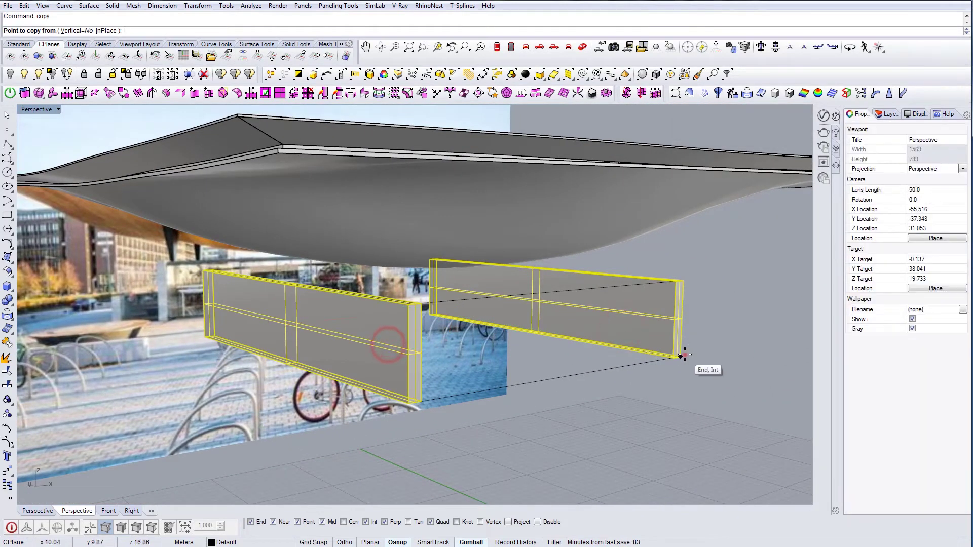
click(685, 355)
click(681, 276)
key(Return)
Step: Scale the two upper wall copies along their length into short blocks centred on the walls
click(662, 258)
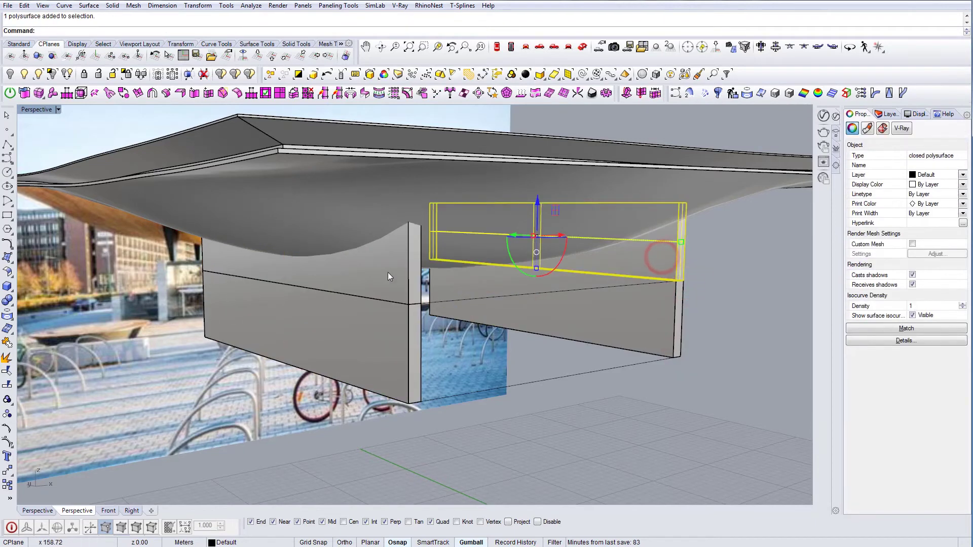
shift+click(388, 272)
right_drag(388, 272, 446, 240)
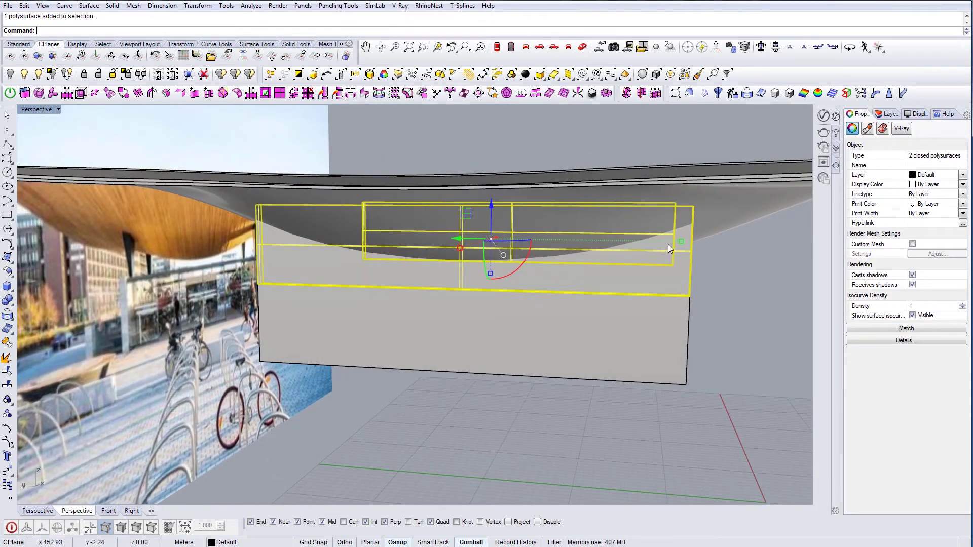
drag(681, 242, 518, 279)
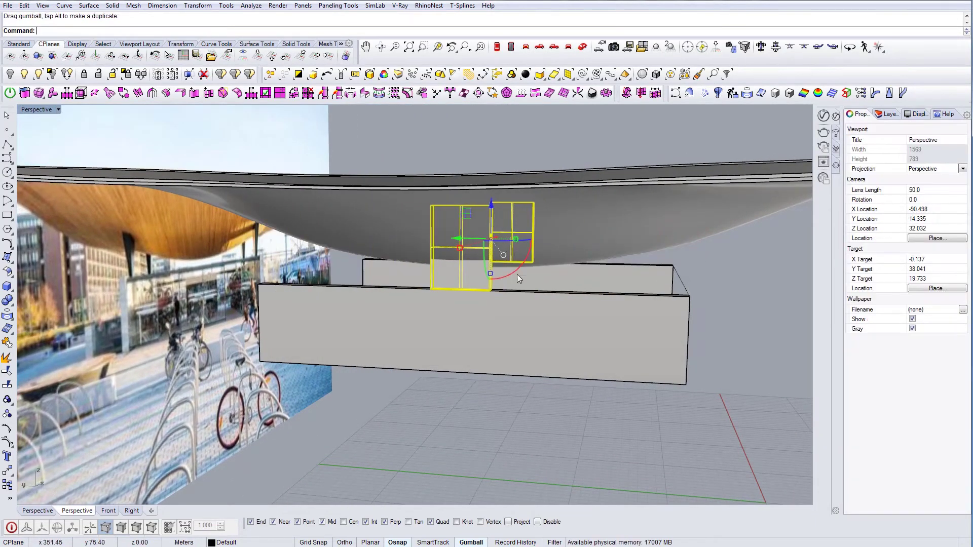
Step: Move the two short upper blocks along the walls, away from the wall midpoint toward one end
right_drag(517, 278, 521, 304)
text(m)
key(Return)
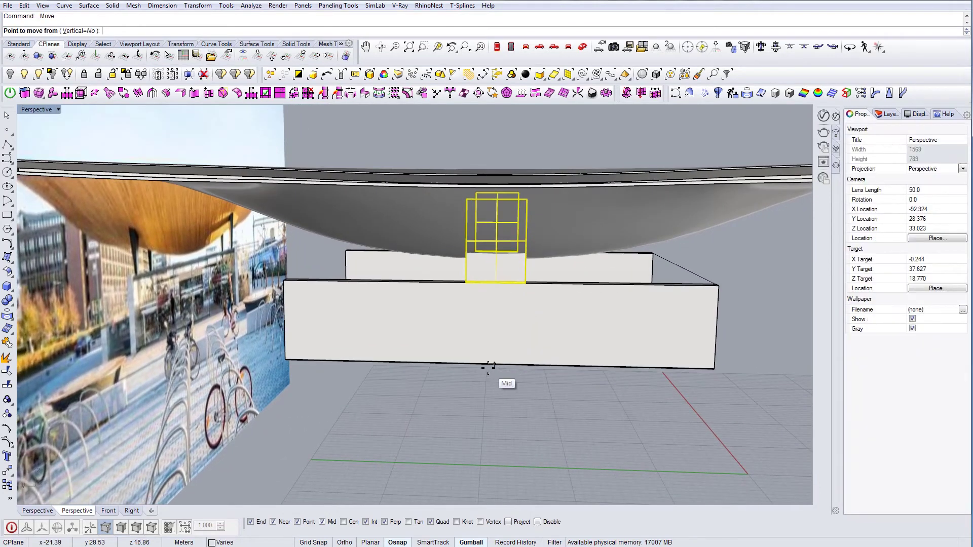
click(488, 366)
click(394, 360)
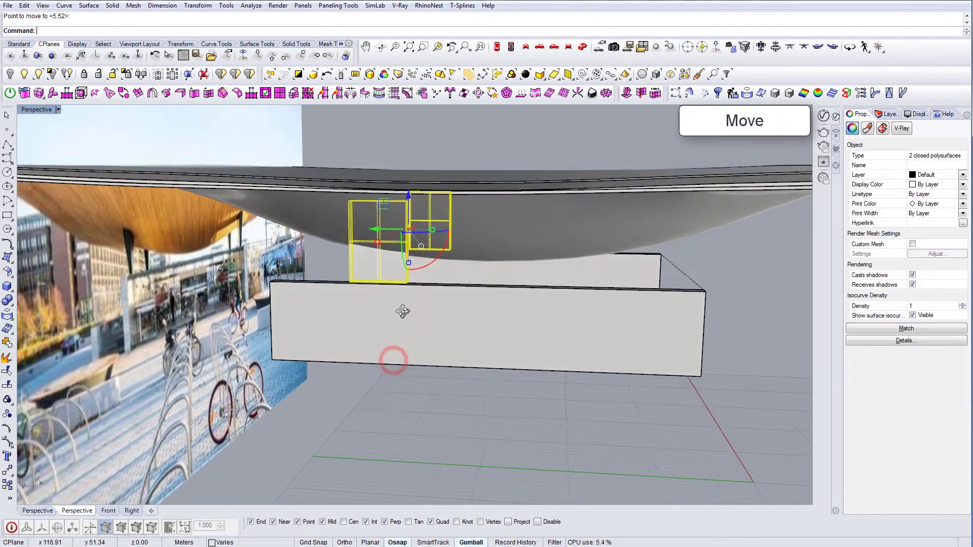
Step: Mirror the two short blocks about the wall's midpoint to place a matching pair toward the other end
right_drag(403, 311, 414, 326)
text(Mirror)
key(Return)
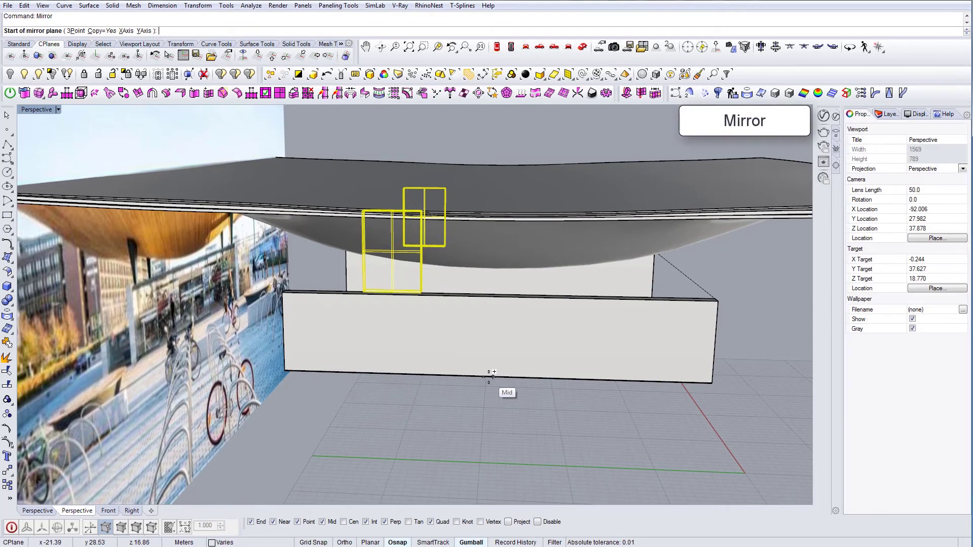
click(492, 377)
click(485, 422)
Step: Move all four short blocks together so that they rest on top of the two end walls
right_drag(476, 427, 421, 296)
click(278, 282)
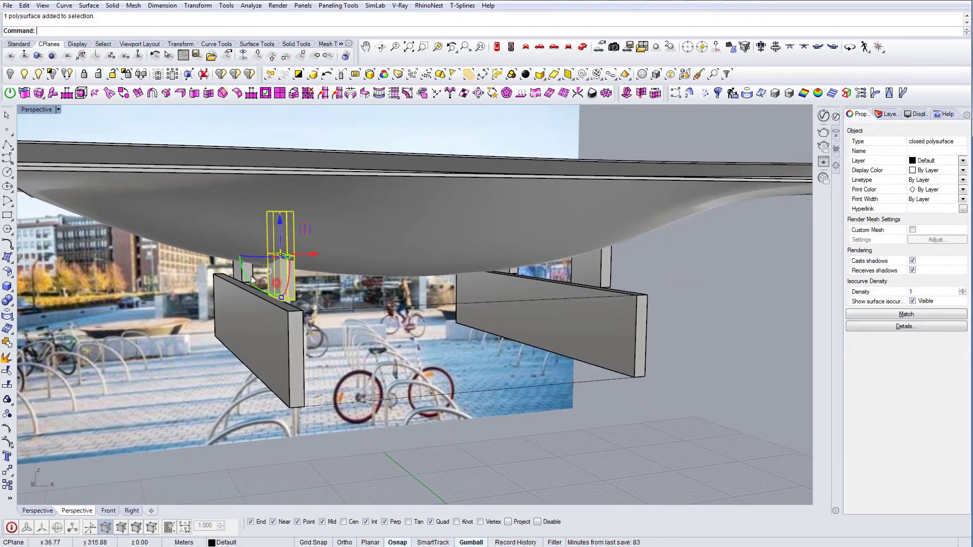
shift+click(241, 273)
scroll(555, 282, up, 6)
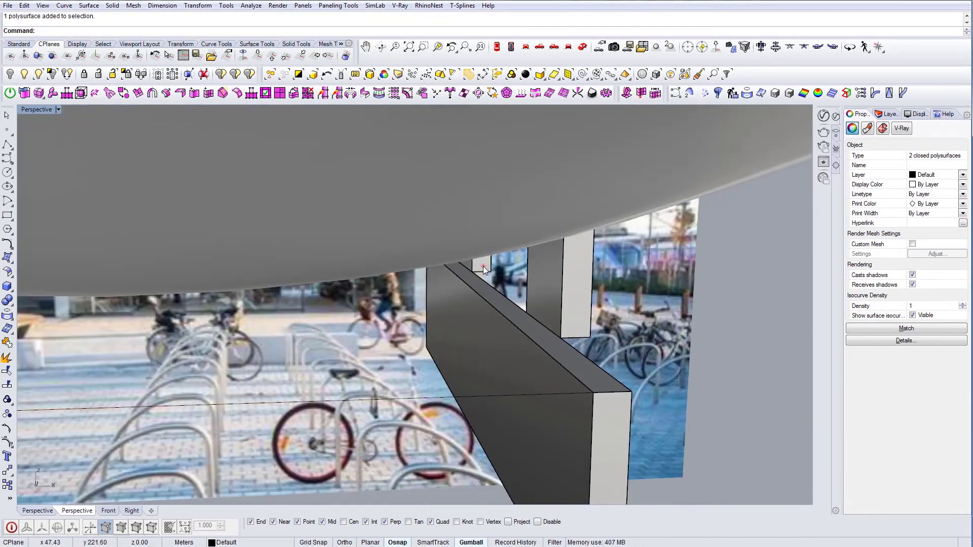
shift+click(482, 266)
shift+click(576, 300)
right_drag(577, 338, 640, 360)
text(m)
key(Return)
click(608, 361)
Step: Examine the tapered supports beneath the curved roof in the reference photos
scroll(548, 357, down, 8)
scroll(310, 329, down, 3)
right_drag(313, 326, 159, 416)
scroll(159, 415, up, 5)
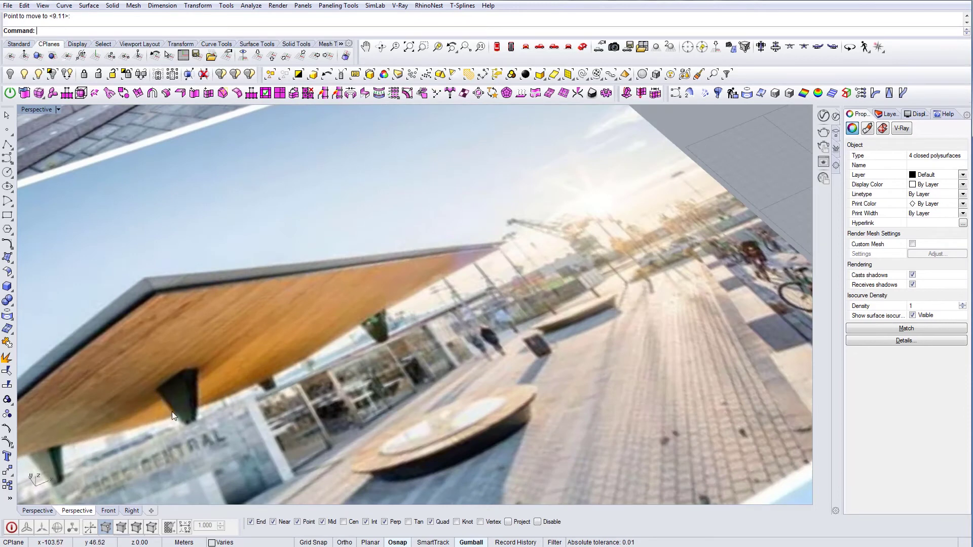
scroll(299, 400, down, 5)
right_drag(299, 400, 329, 336)
scroll(328, 336, down, 6)
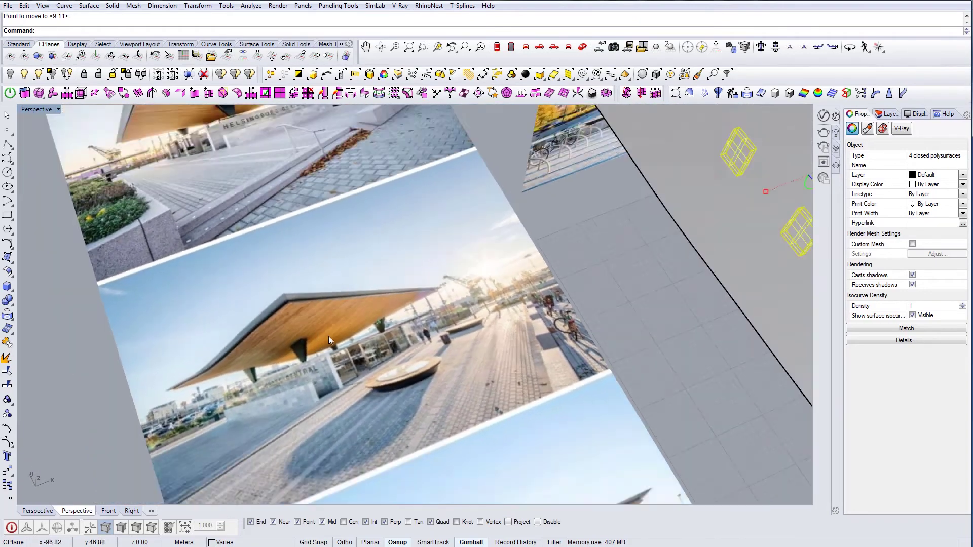
shift+right_drag(568, 332, 338, 253)
scroll(400, 232, up, 7)
scroll(336, 246, up, 5)
Step: Turn on solid points for one short block and pull its bottom corner points inward to taper it toward the wall
key(Escape)
click(281, 248)
right_drag(339, 253, 351, 268)
text(SolidPtOn)
key(Return)
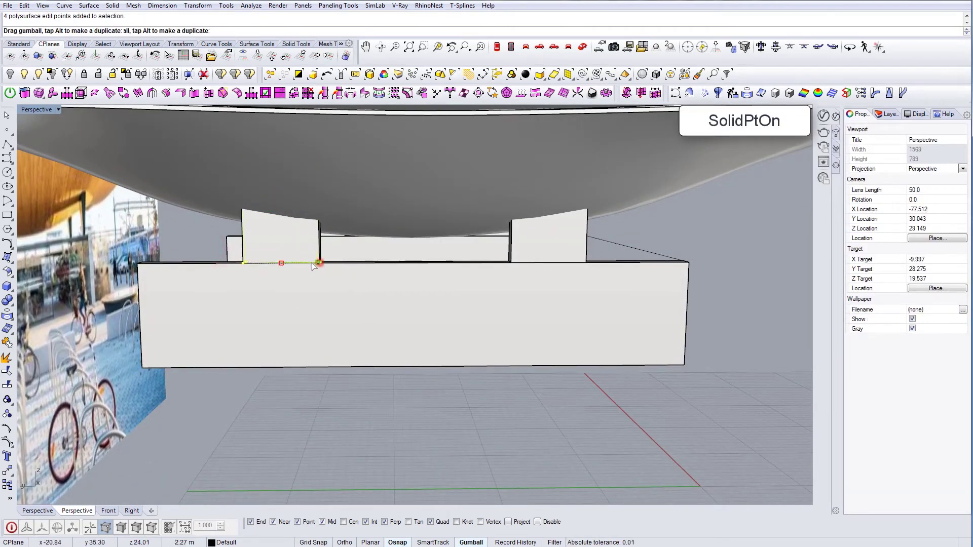
drag(318, 263, 298, 265)
right_drag(355, 265, 225, 269)
scroll(271, 269, up, 5)
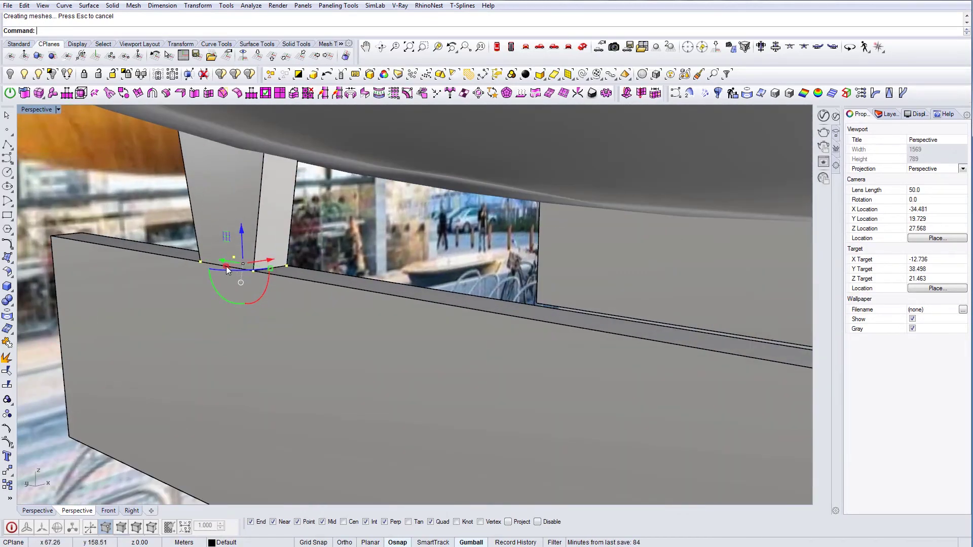
drag(226, 266, 229, 269)
right_drag(229, 268, 335, 242)
Step: Move the tapered block slightly down toward the top of the wall
click(332, 191)
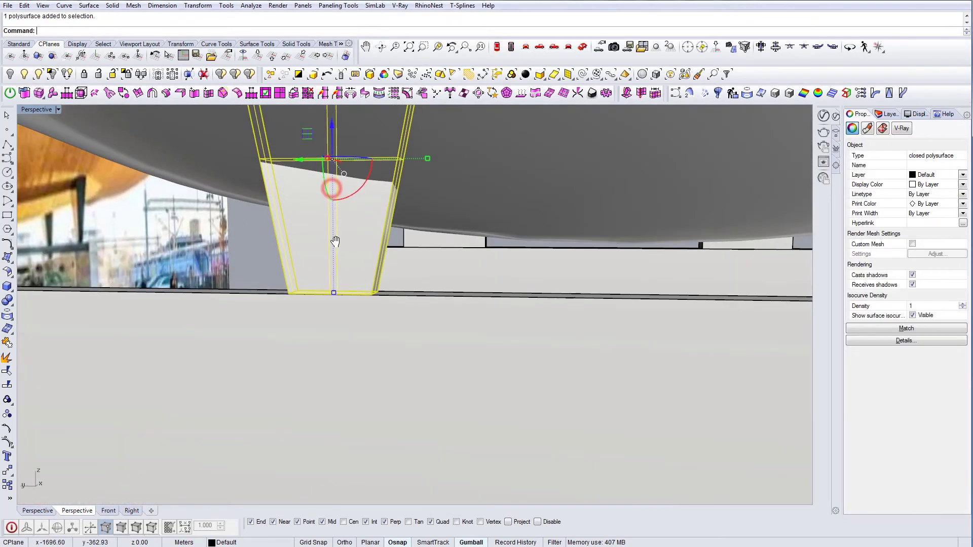
drag(331, 121, 333, 127)
key(Escape)
Step: Delete the three untapered short blocks, keeping only the tapered one
scroll(342, 223, down, 7)
right_drag(355, 244, 510, 280)
scroll(307, 269, up, 4)
click(312, 270)
scroll(339, 269, down, 10)
key(Escape)
scroll(449, 257, up, 5)
click(552, 237)
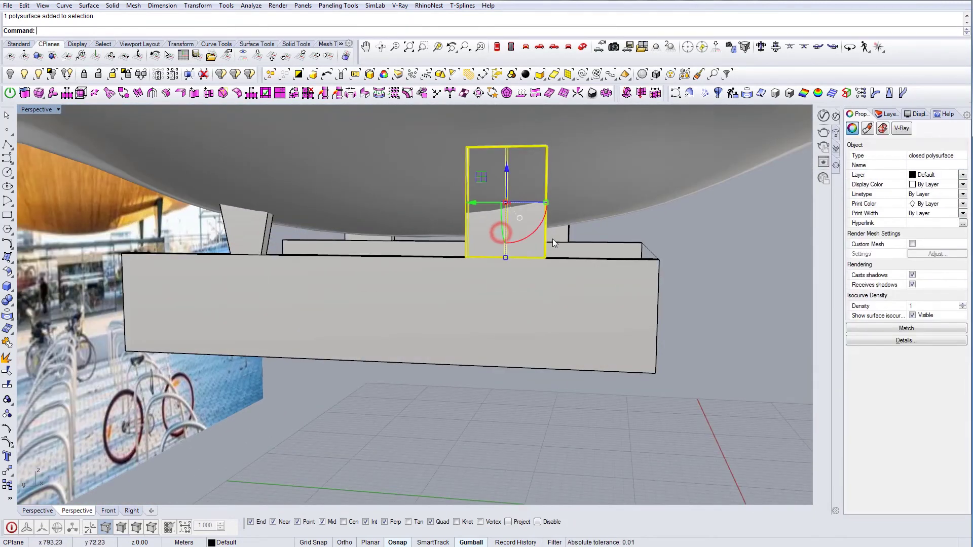
key(Delete)
Step: Mirror the tapered block about the wall's midpoint to place a matching support toward the wall's other end
click(275, 238)
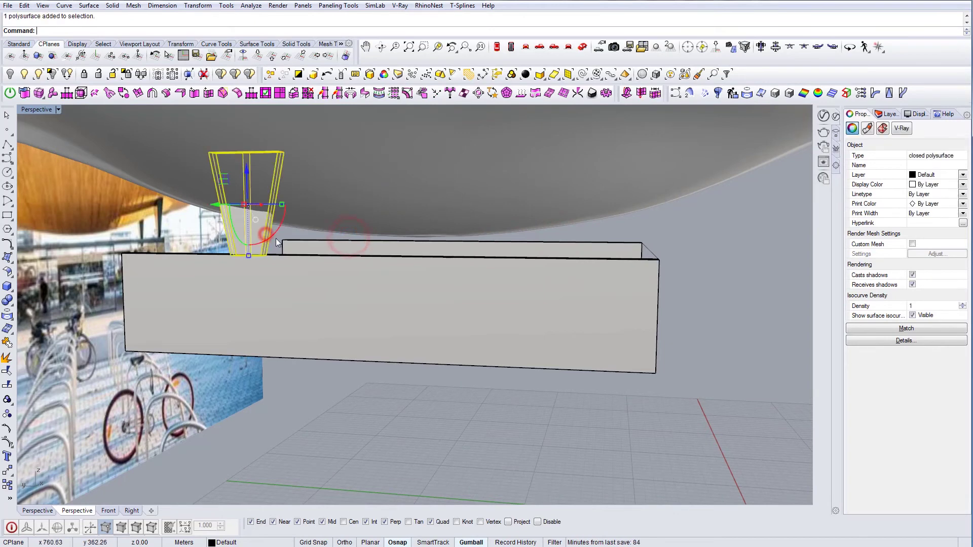
text(mi)
key(Return)
right_drag(411, 339, 411, 361)
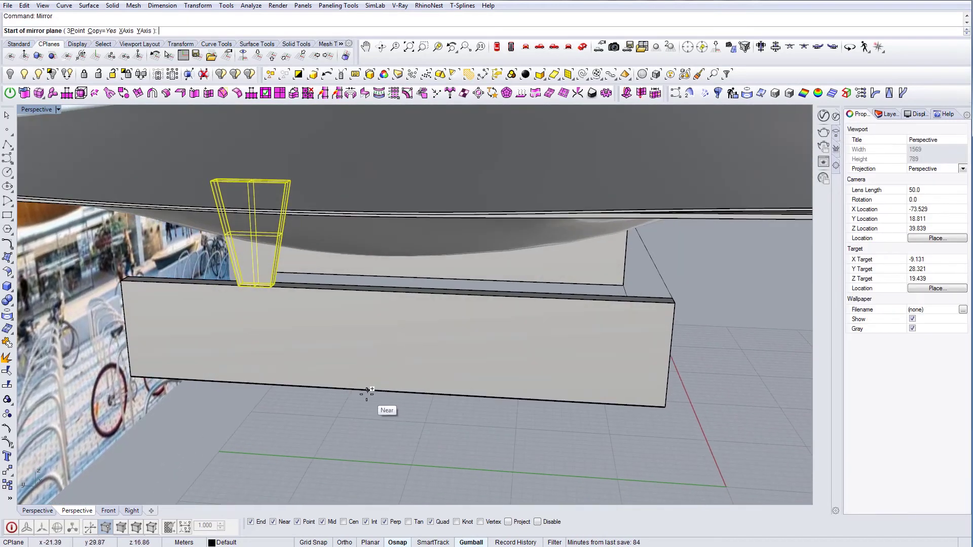
click(382, 393)
click(381, 416)
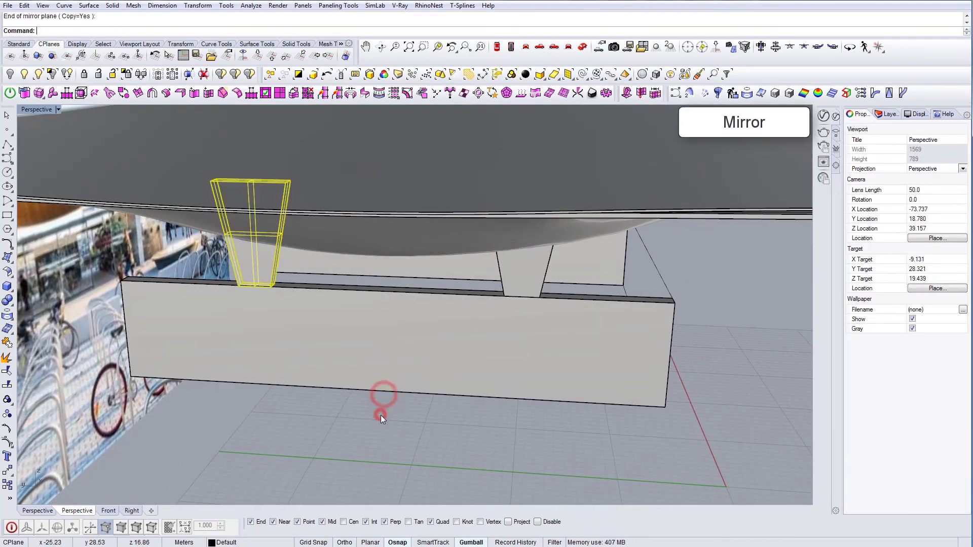
Step: Mirror both tapered supports about the midpoint between the two end walls to place copies on the opposite wall
click(257, 258)
shift+click(515, 278)
scroll(515, 278, down, 5)
text(mi)
right_drag(515, 278, 454, 348)
key(Return)
click(465, 351)
click(521, 364)
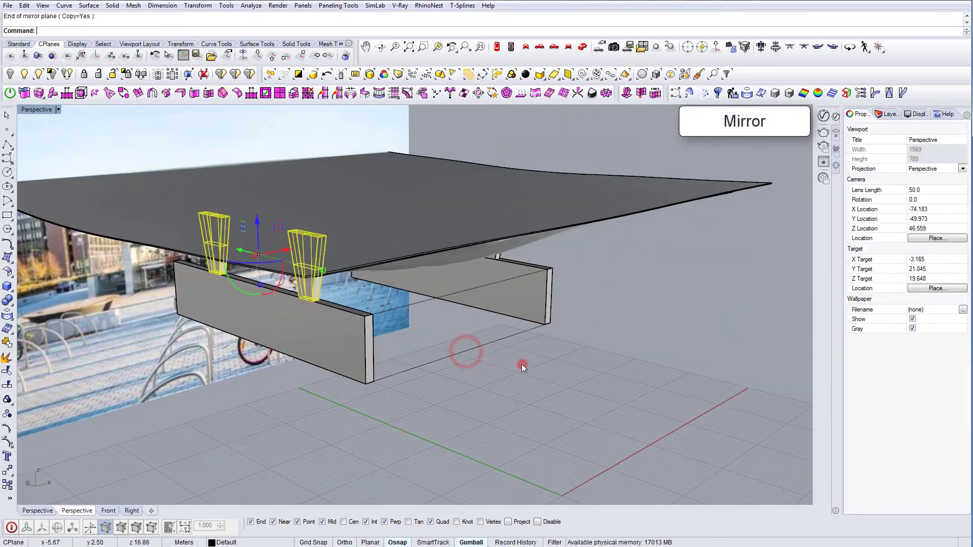
Step: Unlock the reference photo surfaces and hide both the standing and the flat one
right_drag(521, 364, 487, 211)
text(U)
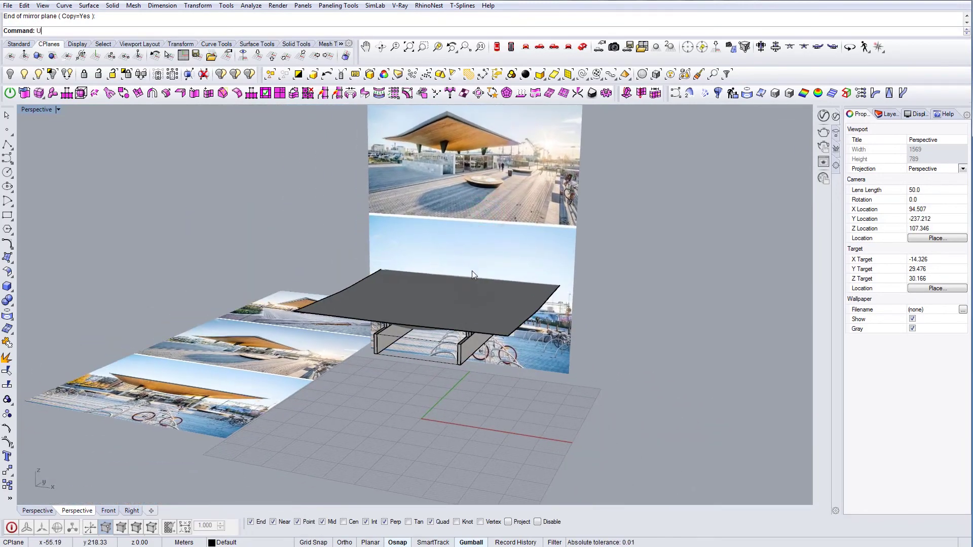
text(nlock)
key(Return)
click(485, 234)
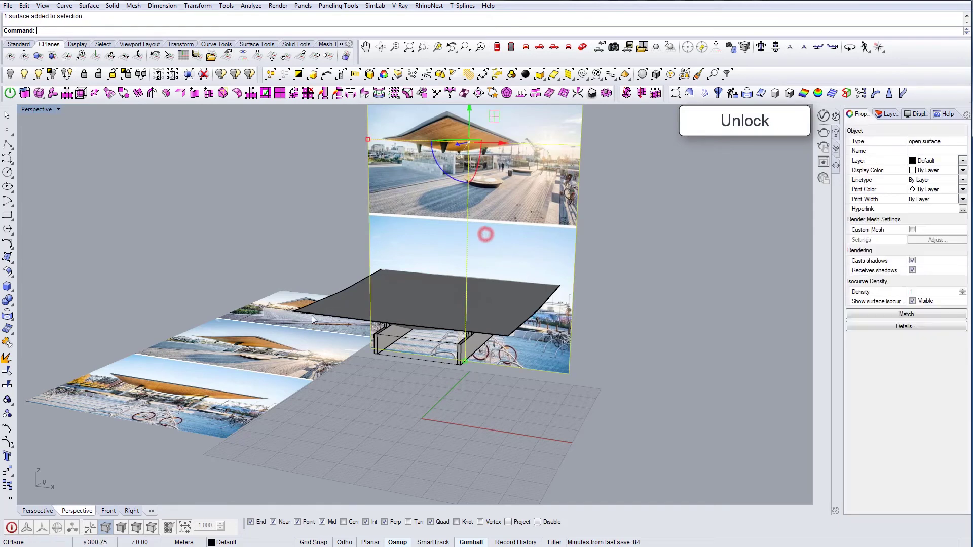
shift+click(224, 352)
click(9, 76)
Step: Move the whole building from the bottom outer corner of an end wall to the origin at 0,0,0
right_drag(391, 302, 250, 227)
key(ctrl+a)
drag(223, 215, 608, 382)
right_drag(609, 381, 508, 396)
text(m)
key(Return)
scroll(456, 372, up, 4)
click(455, 347)
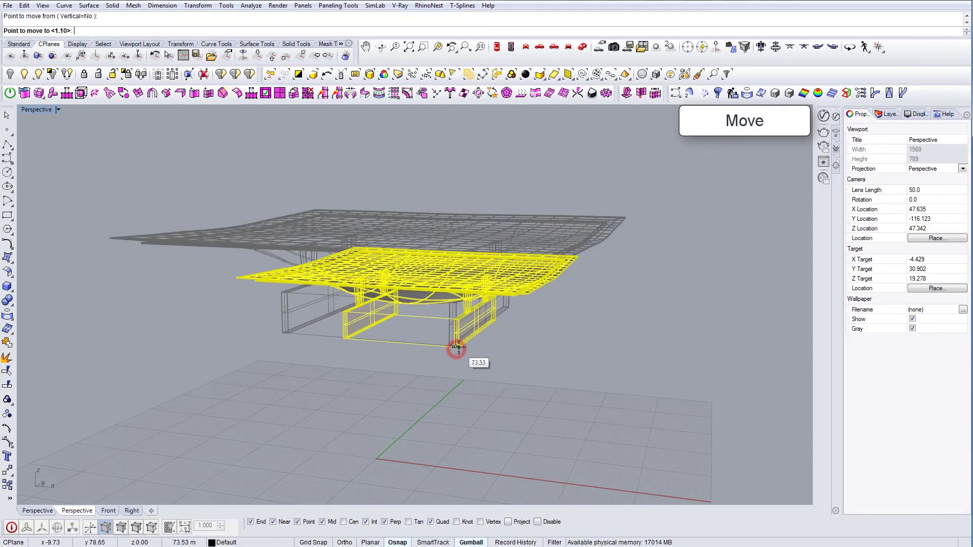
text(0,0,0)
key(Return)
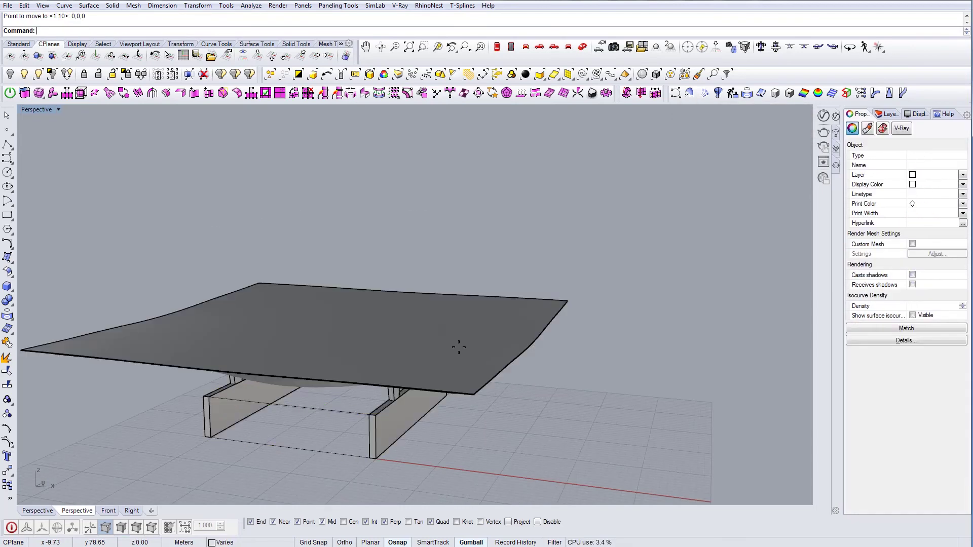
key(Escape)
right_drag(454, 351, 542, 322)
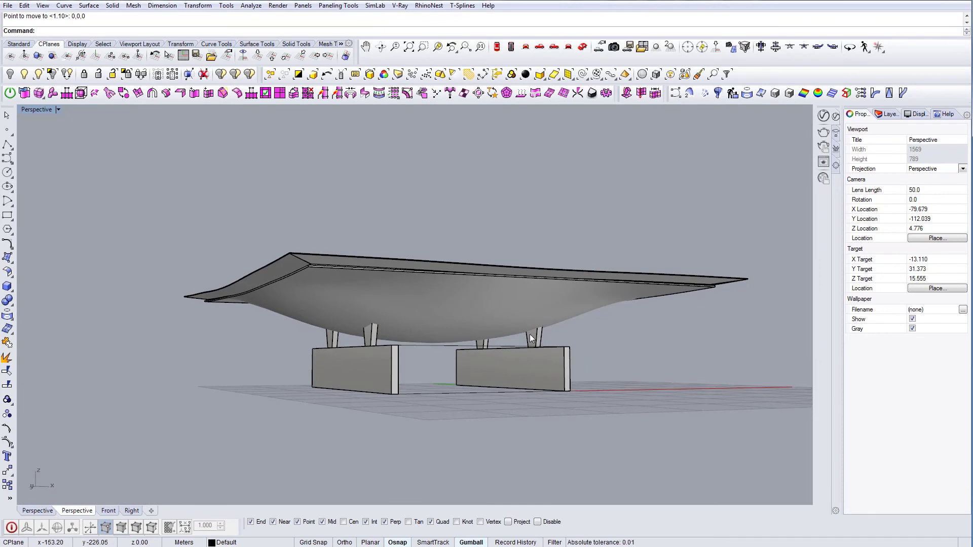